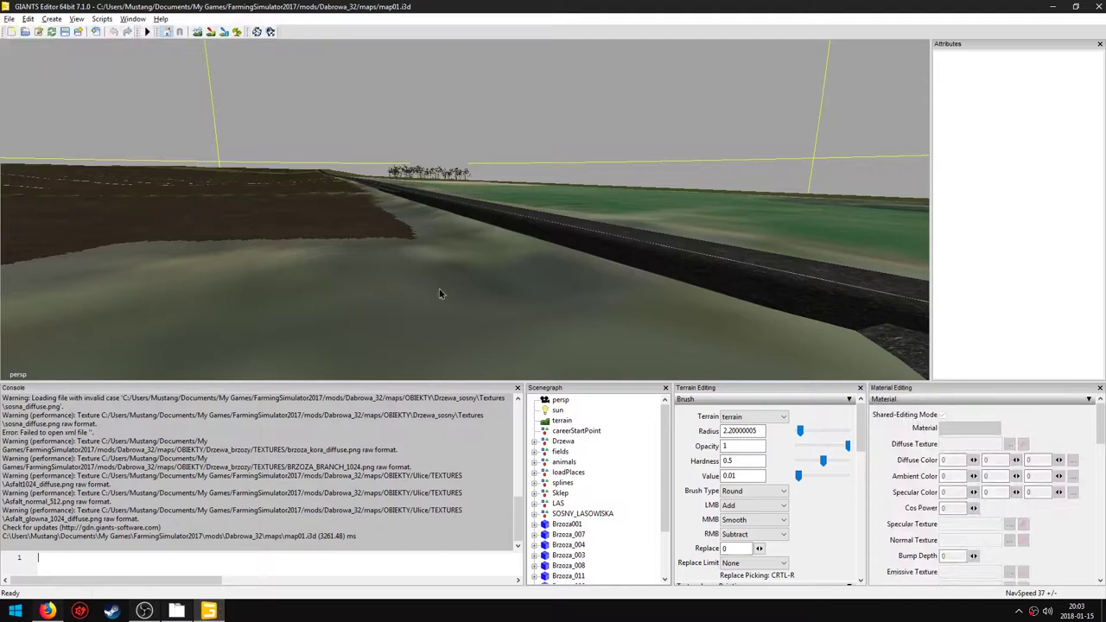
- In GIANTS Editor Preferences, enter 1 as the Wavefront OBJ export scale, apply and close
{"action": "right_click_drag", "start_coordinate": [444, 291], "coordinate": [79, 101]}
{"action": "left_click", "coordinate": [9, 19]}
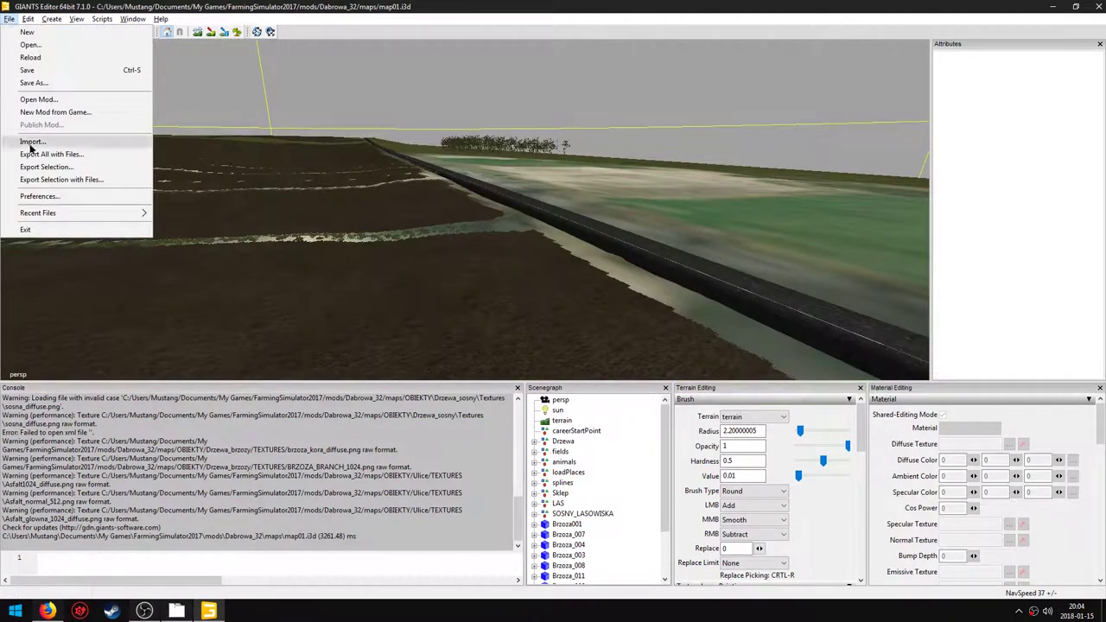
{"action": "left_click", "coordinate": [45, 196]}
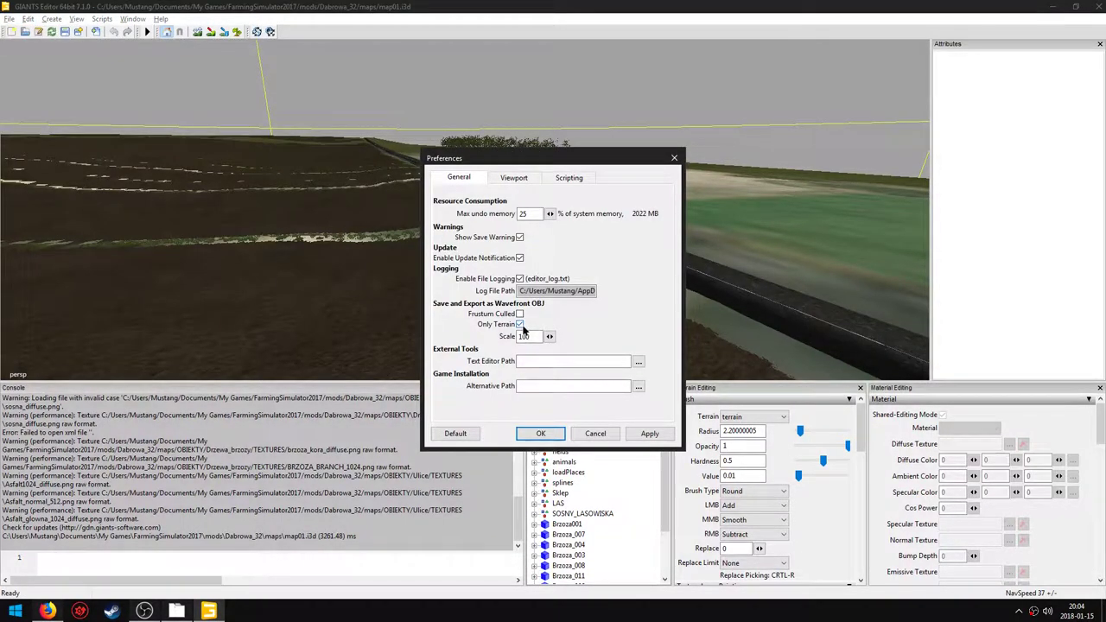
{"action": "type", "text": "1"}
{"action": "left_click", "coordinate": [649, 433]}
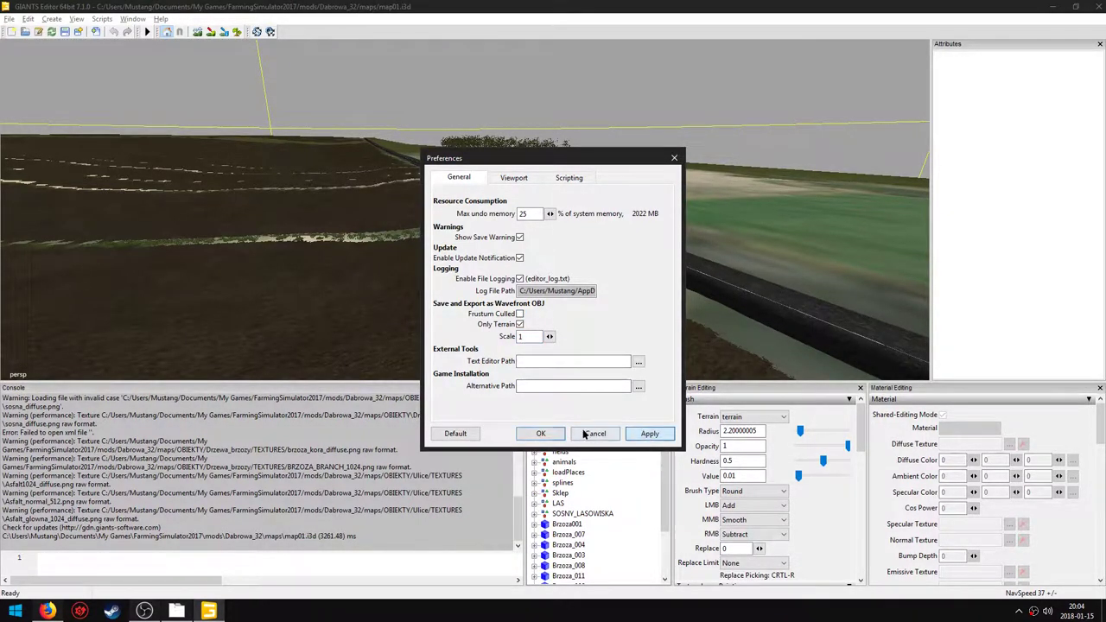
{"action": "left_click", "coordinate": [541, 433]}
{"action": "left_click", "coordinate": [9, 19]}
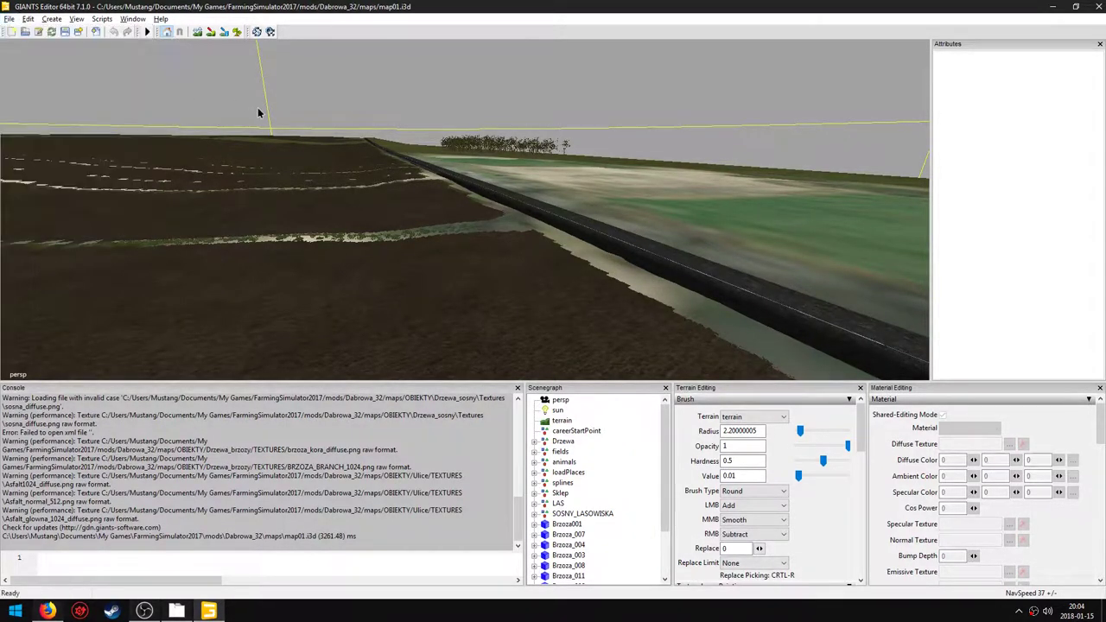
- Export the selected terrain as a Wavefront OBJ named ulice_tutorial
{"action": "left_click", "coordinate": [61, 179]}
{"action": "left_click", "coordinate": [561, 420]}
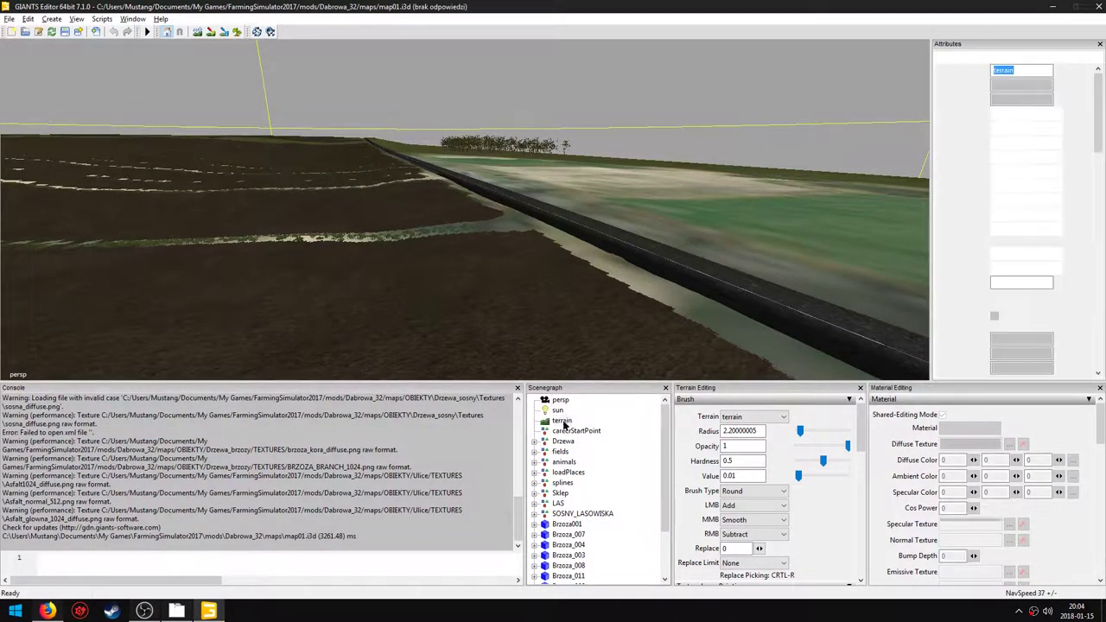
{"action": "left_click", "coordinate": [9, 18]}
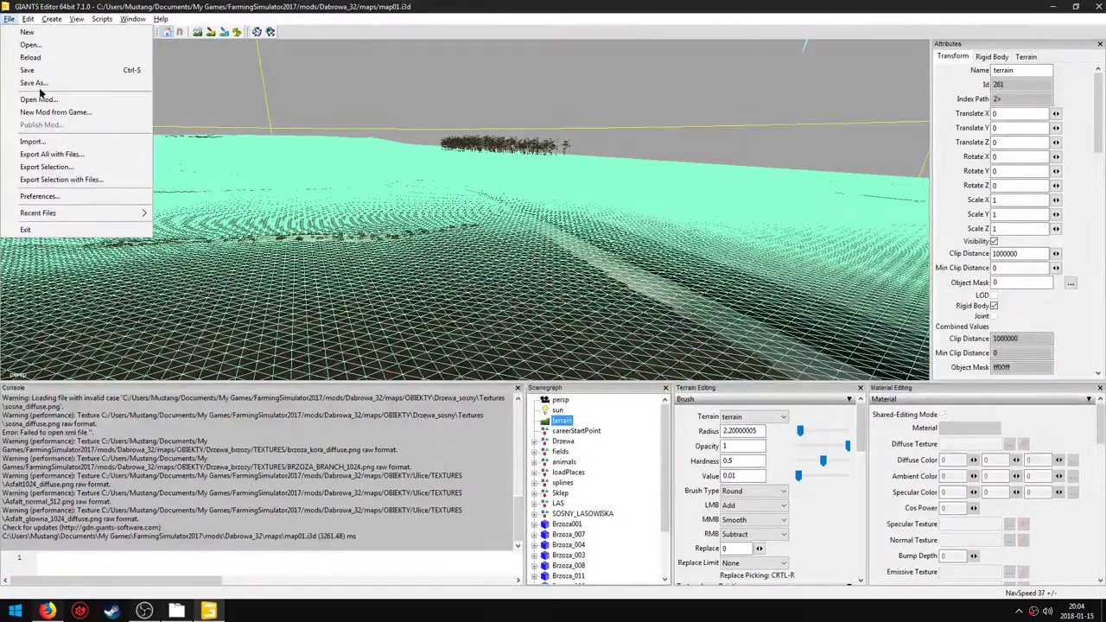
{"action": "left_click", "coordinate": [55, 177]}
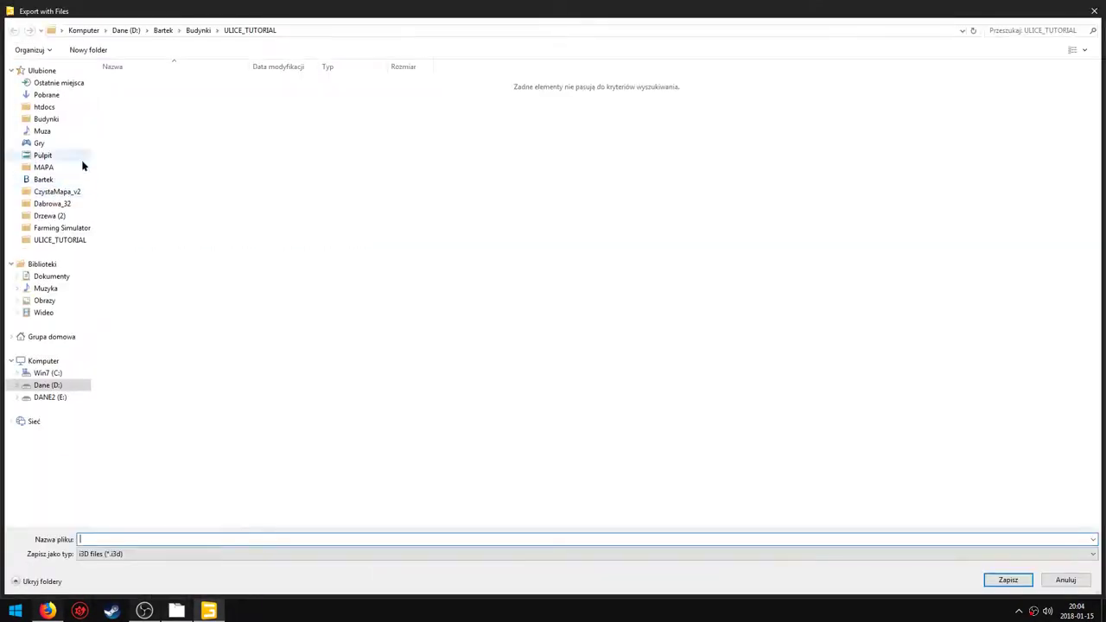
{"action": "left_click", "coordinate": [136, 552]}
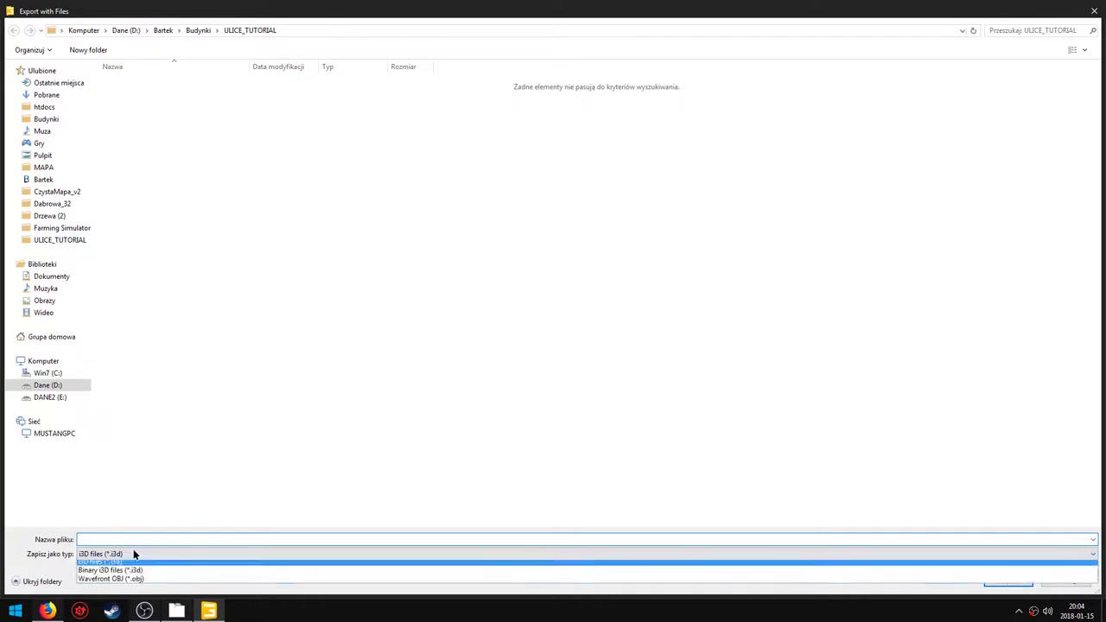
{"action": "left_click", "coordinate": [113, 583]}
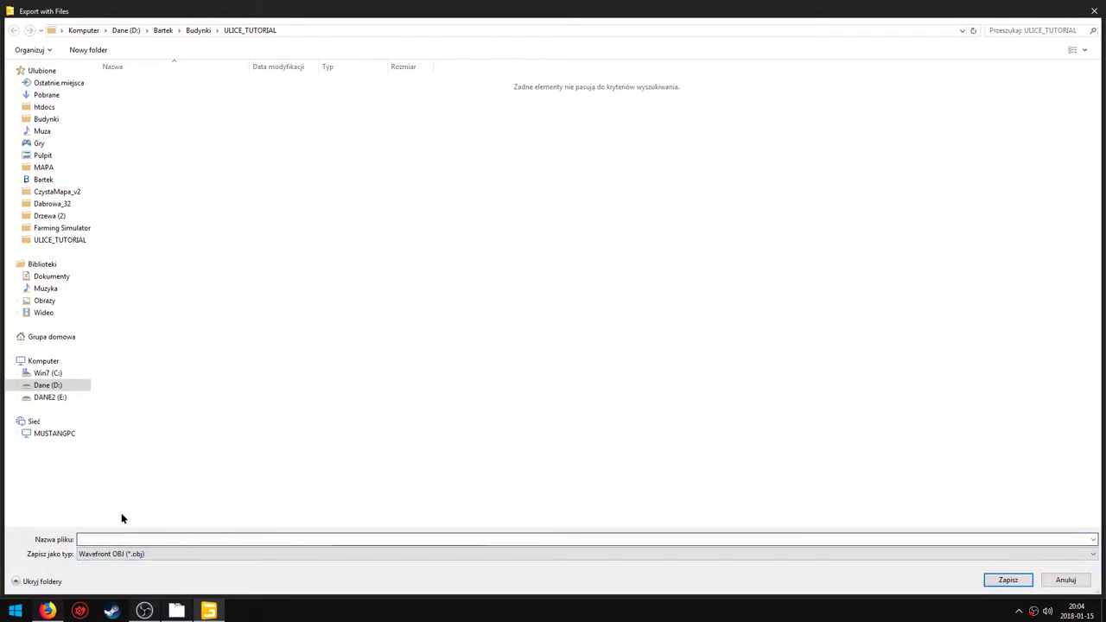
{"action": "left_click", "coordinate": [121, 538]}
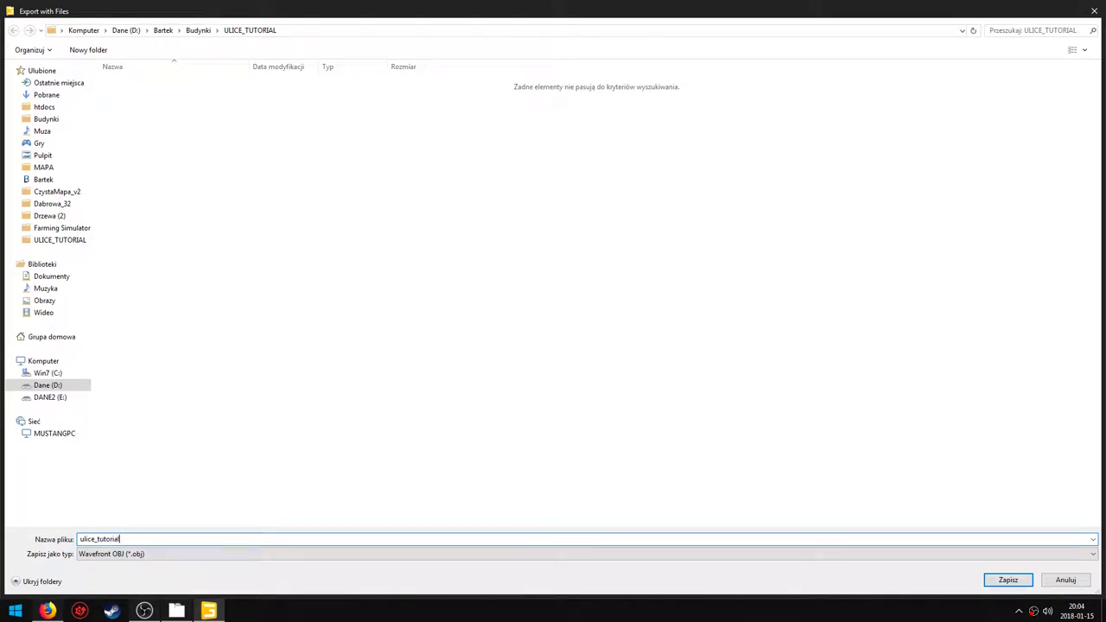
{"action": "type", "text": "ulice_tutorial"}
{"action": "key", "text": "Return"}
{"action": "key", "text": "Return"}
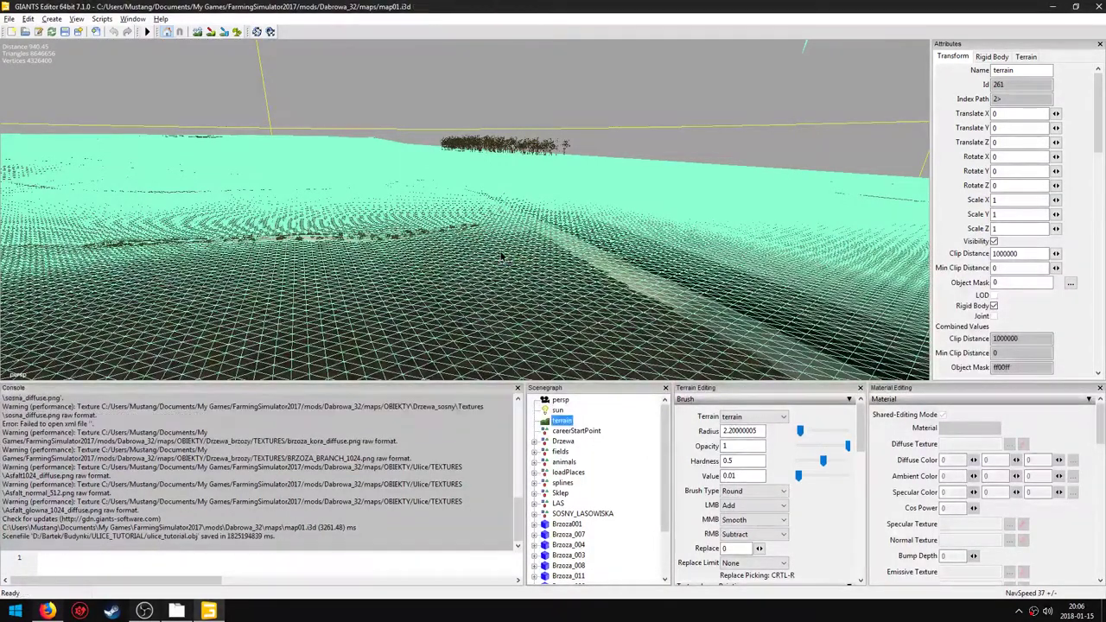
- Check the saved-file message in the export log, then close GIANTS Editor
{"action": "left_click", "coordinate": [290, 541]}
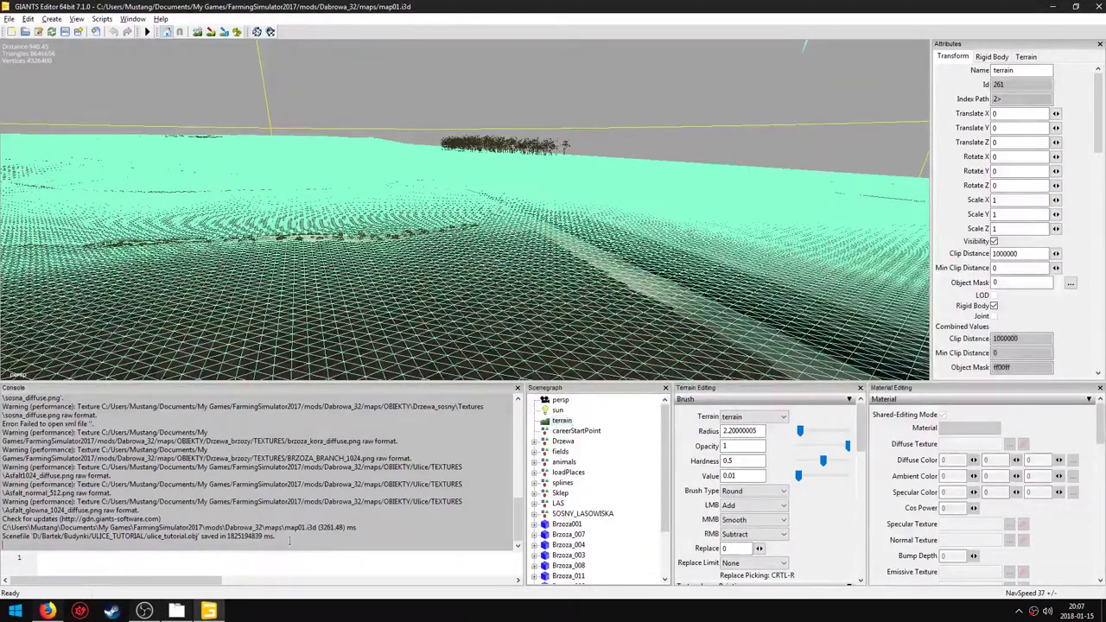
{"action": "left_click_drag", "start_coordinate": [275, 537], "coordinate": [6, 537]}
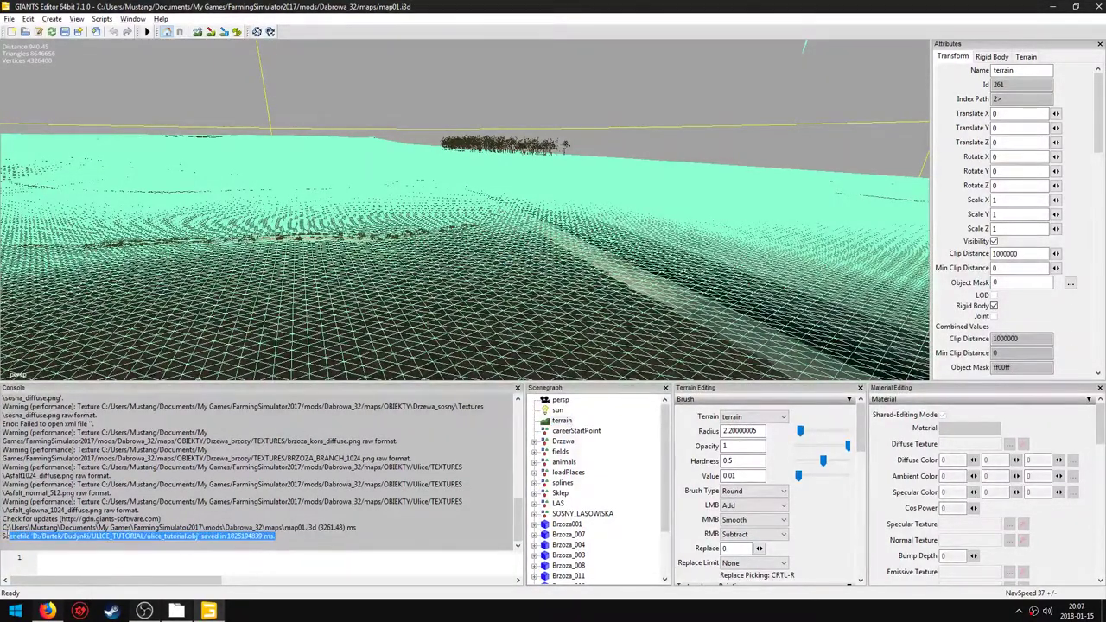
{"action": "left_click", "coordinate": [216, 528]}
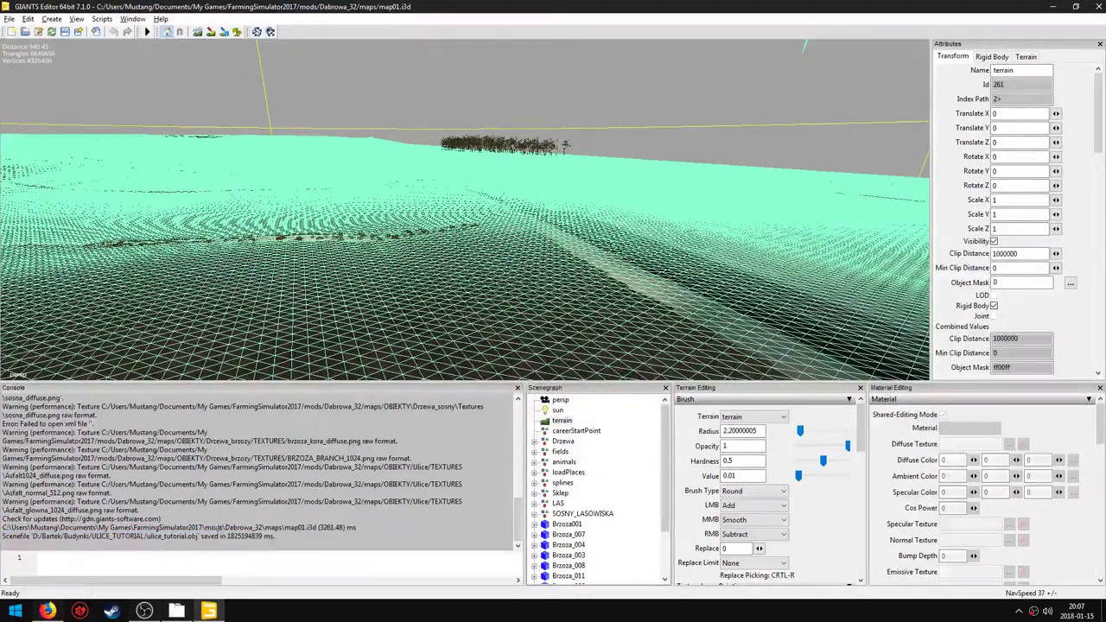
{"action": "left_click", "coordinate": [1097, 6]}
- Discard the unsaved map changes, then launch Blender and maximize its window
{"action": "left_click", "coordinate": [639, 306]}
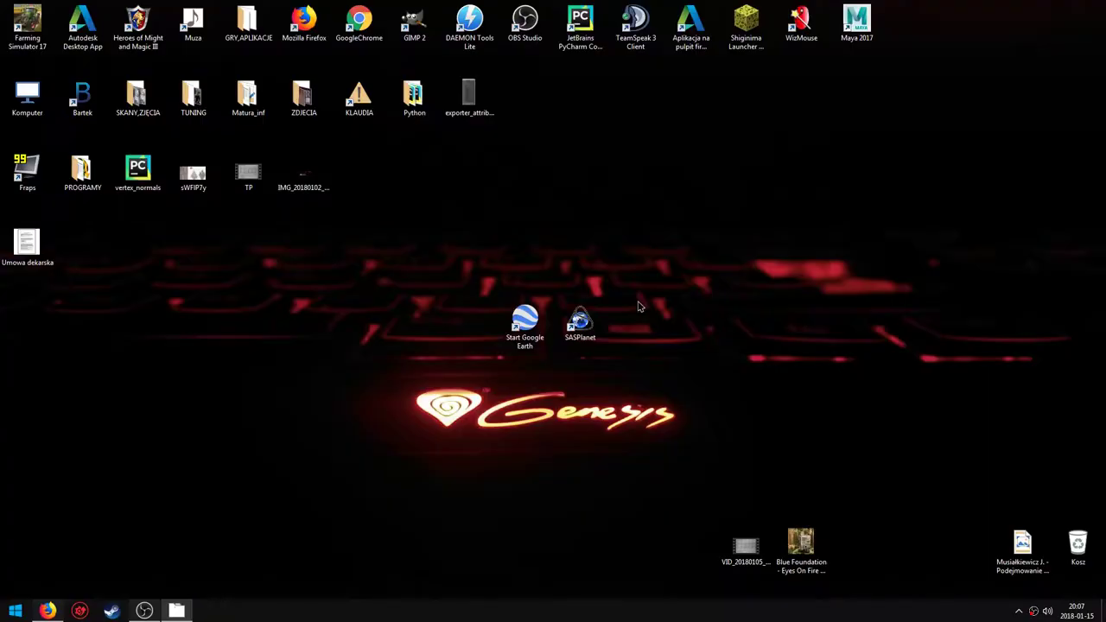
{"action": "key", "text": "super"}
{"action": "left_click", "coordinate": [47, 297]}
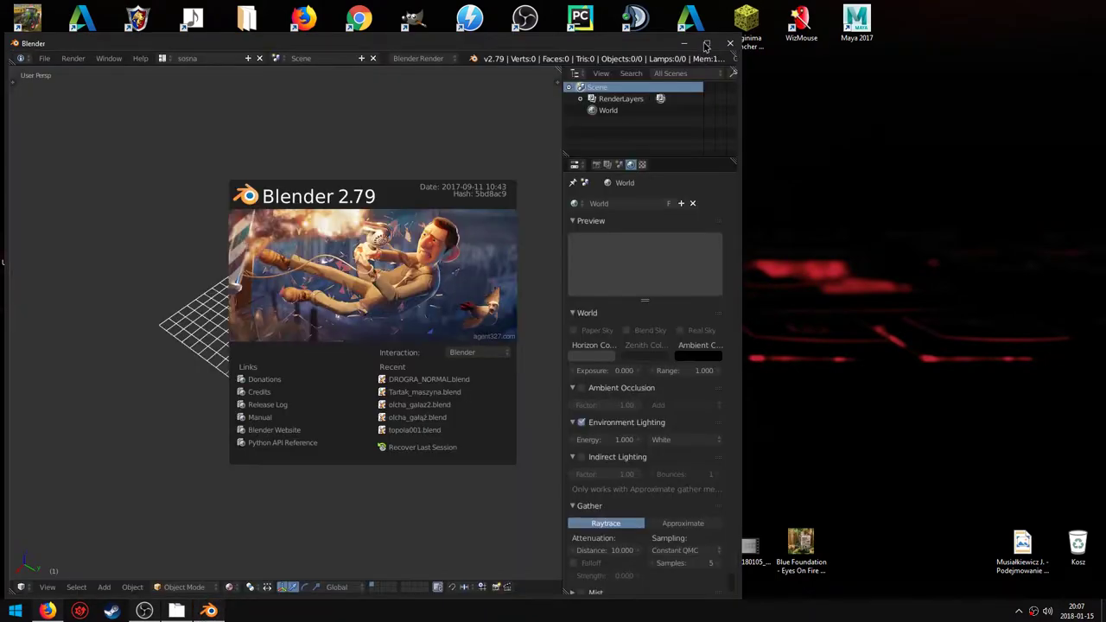
{"action": "left_click", "coordinate": [705, 45]}
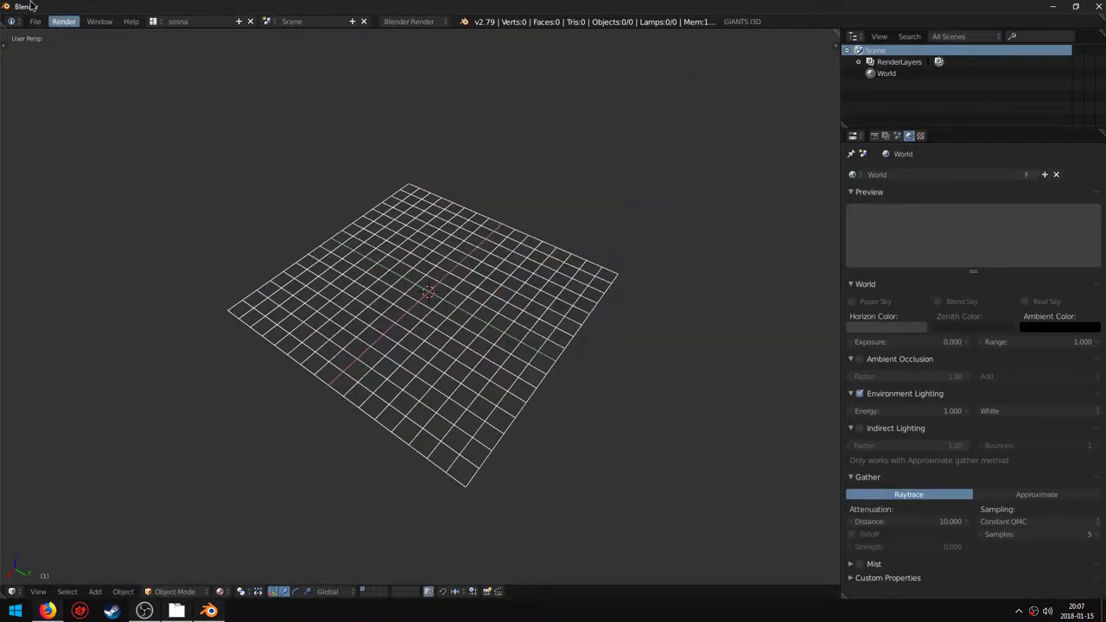
- Import ulice_tutorial.obj into Blender as a Wavefront OBJ
{"action": "left_click", "coordinate": [34, 21]}
{"action": "mouse_move", "coordinate": [71, 242]}
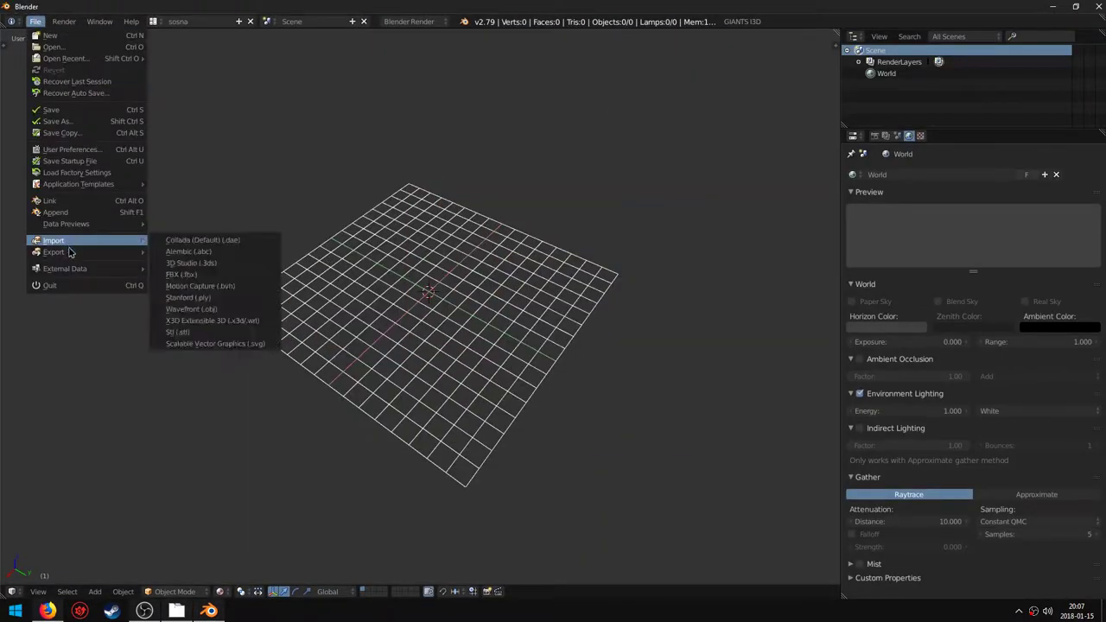
{"action": "left_click", "coordinate": [200, 308]}
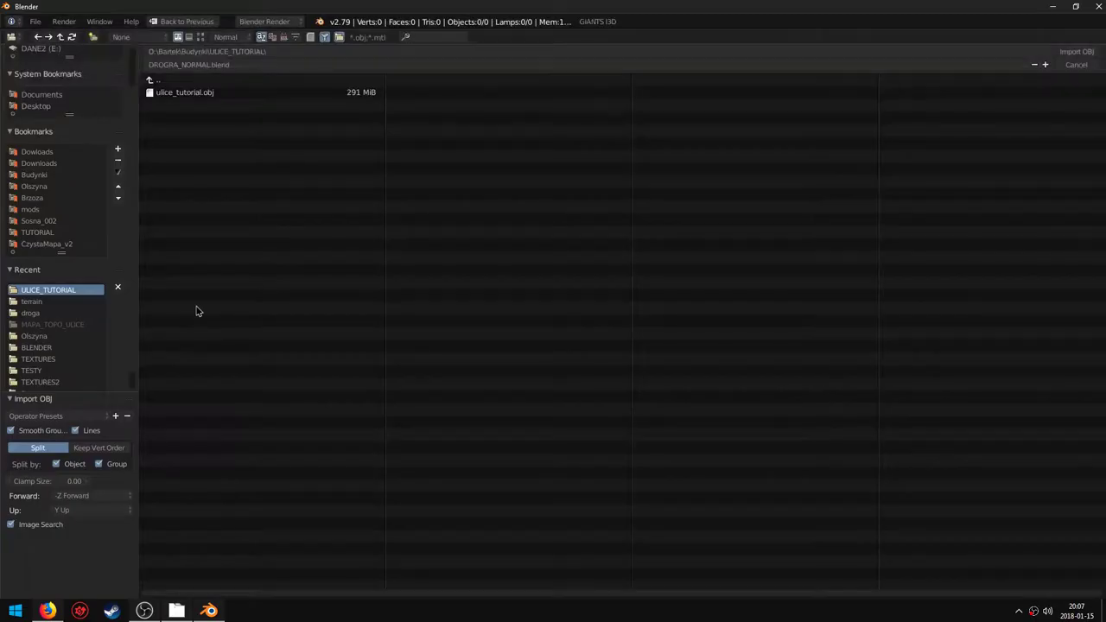
{"action": "left_click", "coordinate": [215, 93]}
{"action": "left_click", "coordinate": [1077, 52]}
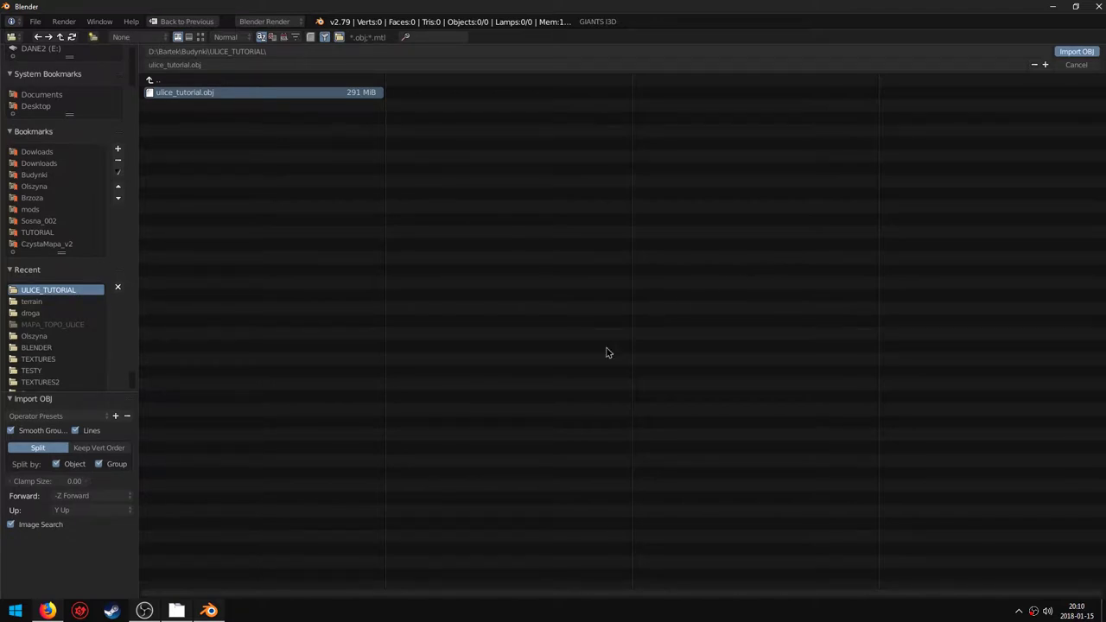
- Raise the viewport's far clipping distance to a very large value in the sidebar
{"action": "key", "text": "n"}
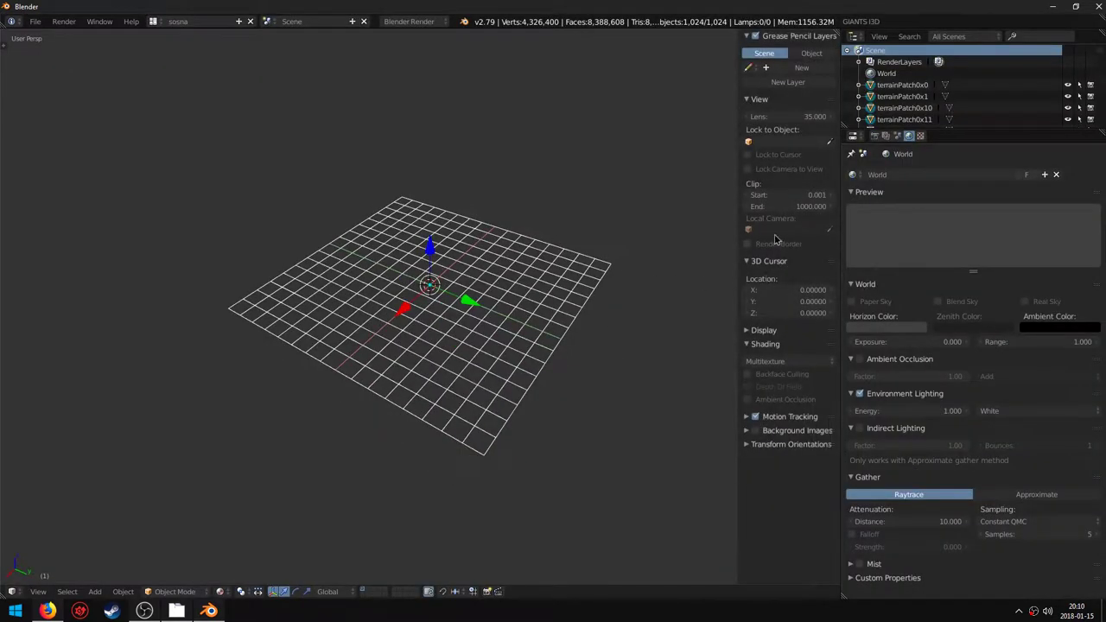
{"action": "left_click", "coordinate": [781, 207]}
{"action": "type", "text": "1010311873792"}
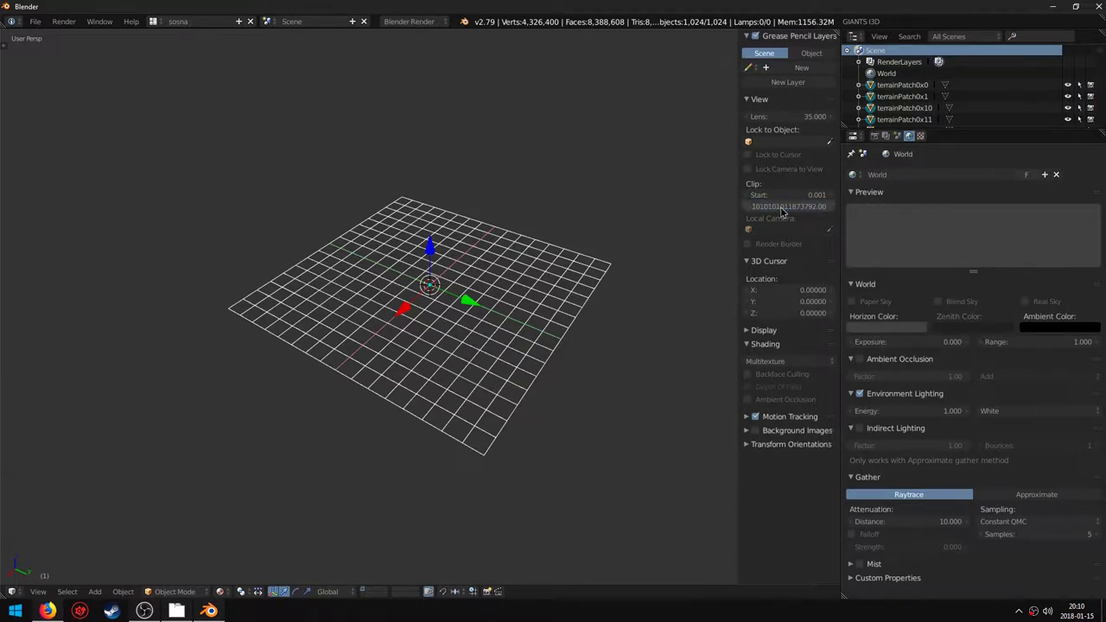
{"action": "key", "text": "Return"}
{"action": "middle_click_drag", "start_coordinate": [488, 290], "coordinate": [493, 324]}
- Add a camera at the origin and reset its rotation to 0° on all axes
{"action": "key", "text": "shift+a"}
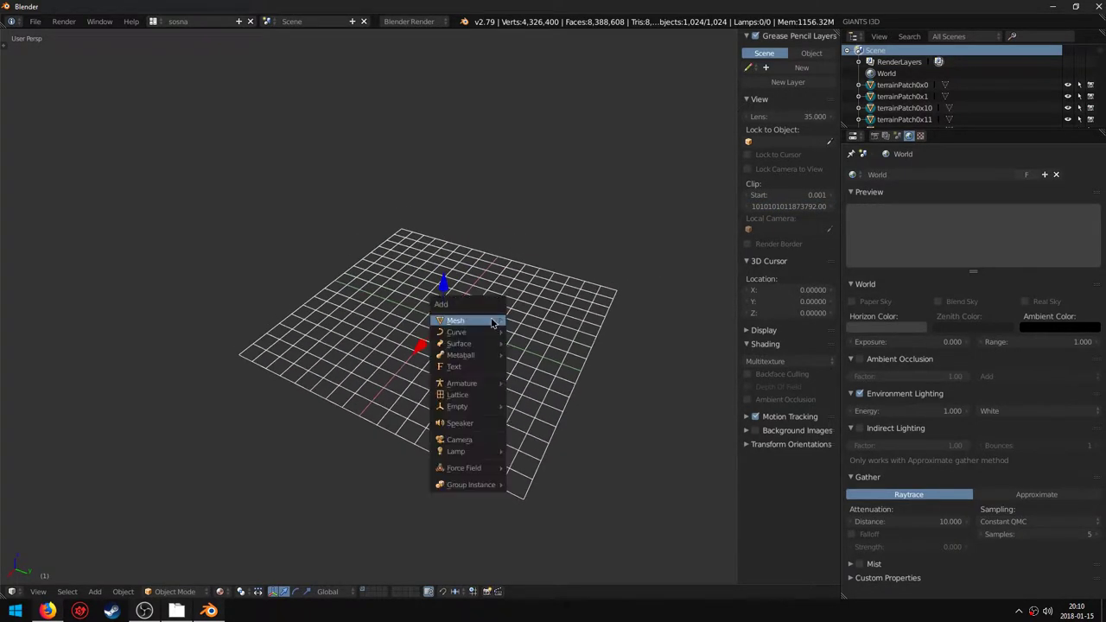
{"action": "left_click", "coordinate": [485, 442]}
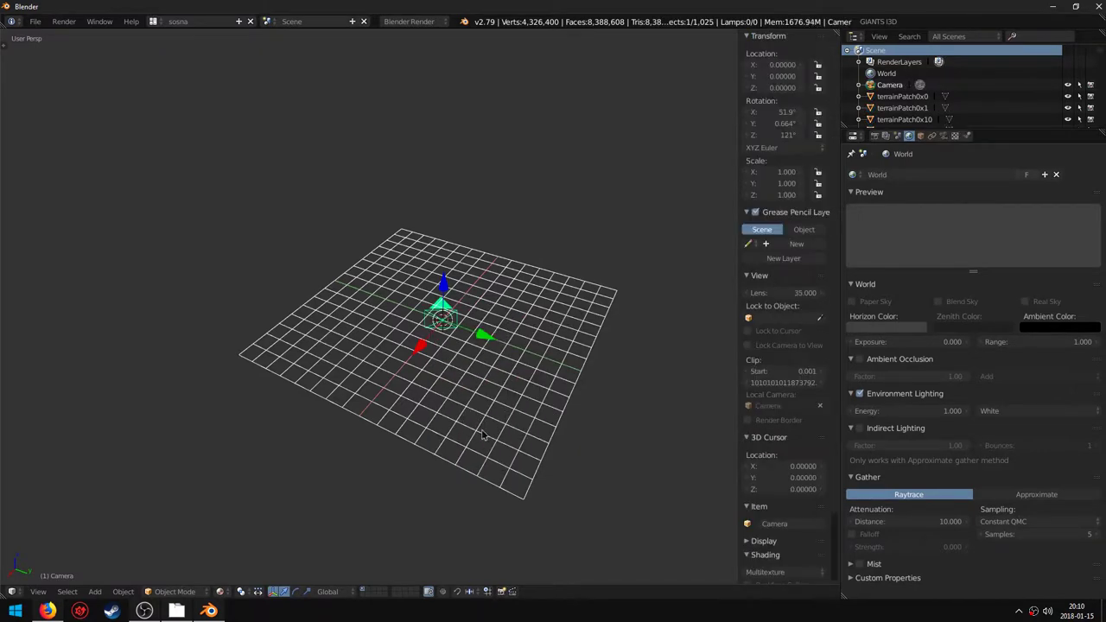
{"action": "middle_click_drag", "start_coordinate": [480, 406], "coordinate": [471, 344]}
{"action": "scroll", "coordinate": [416, 349], "scroll_direction": "up", "scroll_amount": 4}
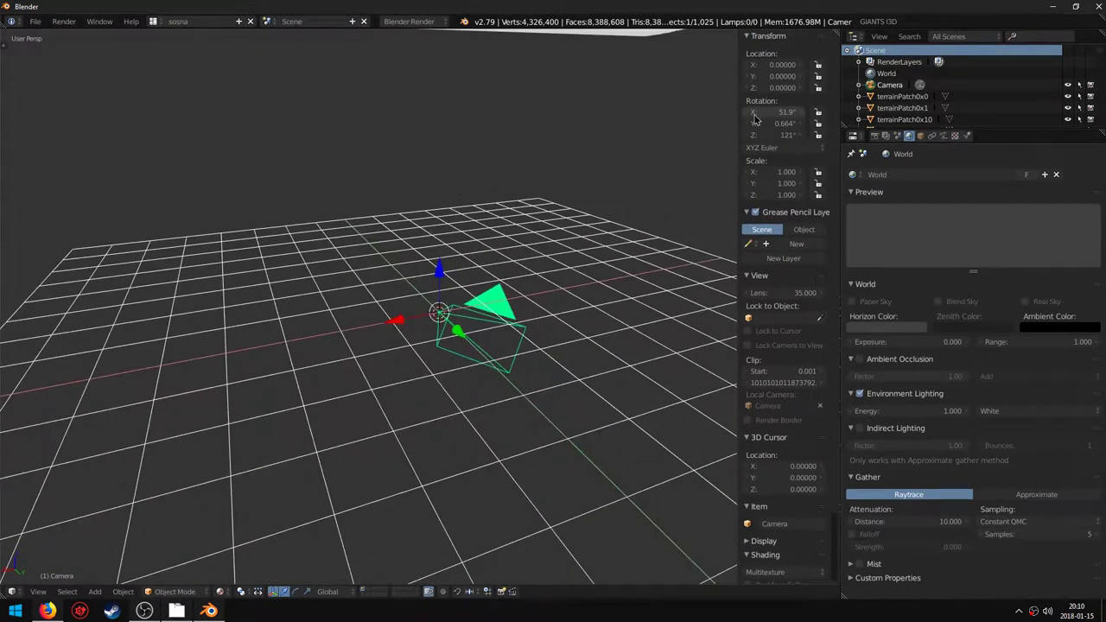
{"action": "left_click", "coordinate": [779, 111]}
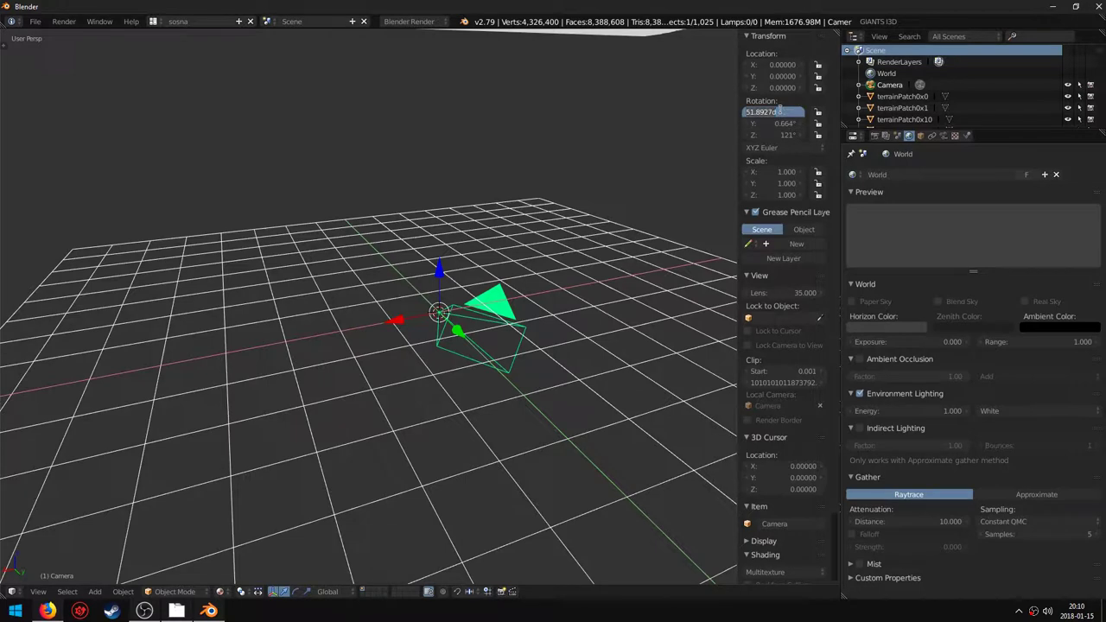
{"action": "type", "text": "0"}
{"action": "key", "text": "Tab"}
{"action": "type", "text": "0"}
{"action": "key", "text": "Tab"}
{"action": "type", "text": "0"}
{"action": "key", "text": "Tab"}
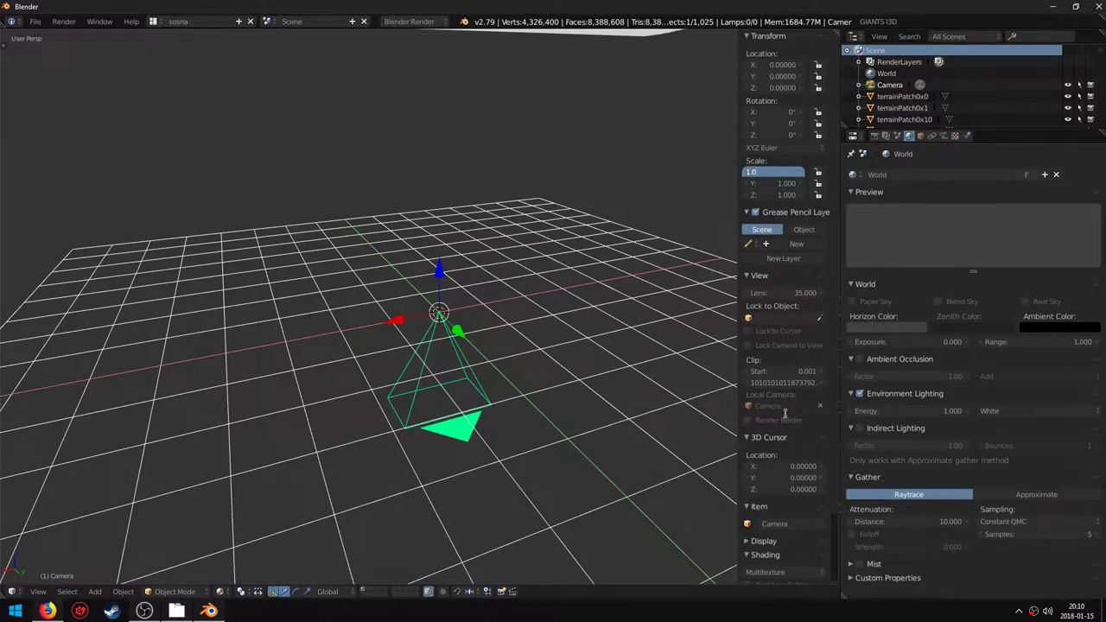
{"action": "key", "text": "Return"}
- Turn off Grid Floor in the viewport display settings and show the camera data properties
{"action": "scroll", "coordinate": [777, 484], "scroll_direction": "down", "scroll_amount": 3}
{"action": "left_click", "coordinate": [745, 466]}
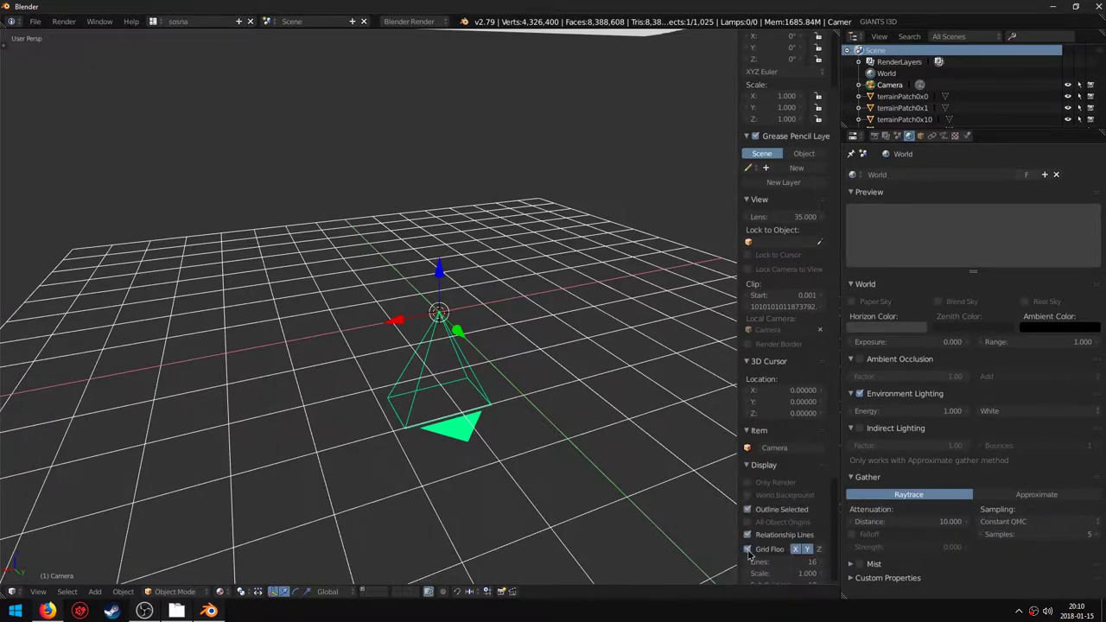
{"action": "left_click", "coordinate": [748, 549]}
{"action": "middle_click_drag", "start_coordinate": [518, 414], "coordinate": [487, 371]}
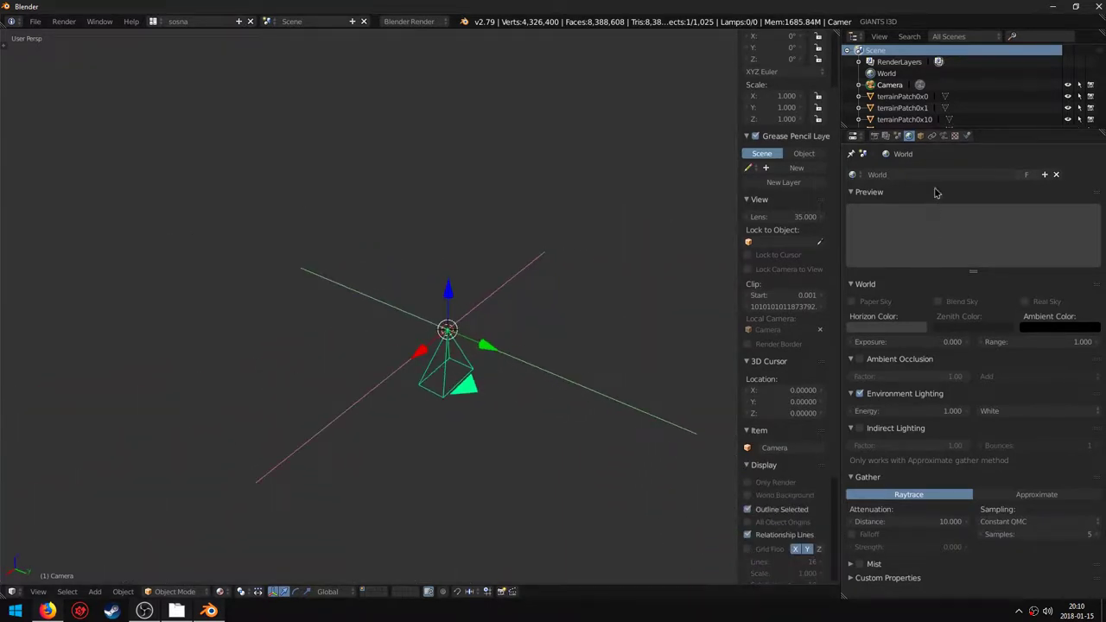
{"action": "left_click", "coordinate": [943, 135]}
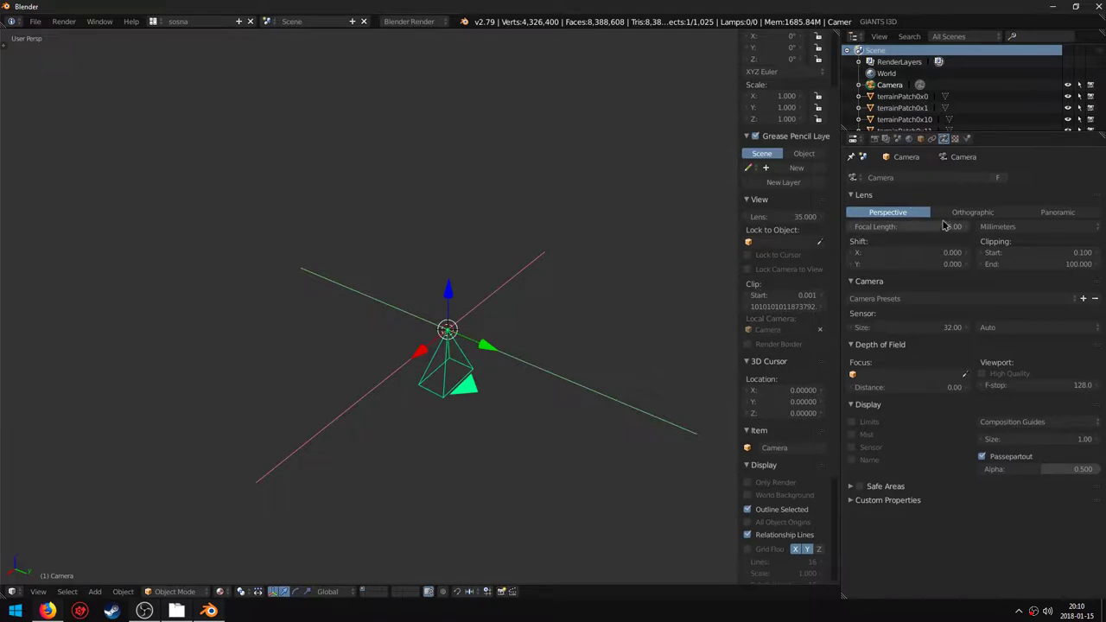
- Make the camera orthographic and set the render resolution to 1024×1024
{"action": "left_click", "coordinate": [971, 212]}
{"action": "middle_click_drag", "start_coordinate": [535, 406], "coordinate": [497, 450]}
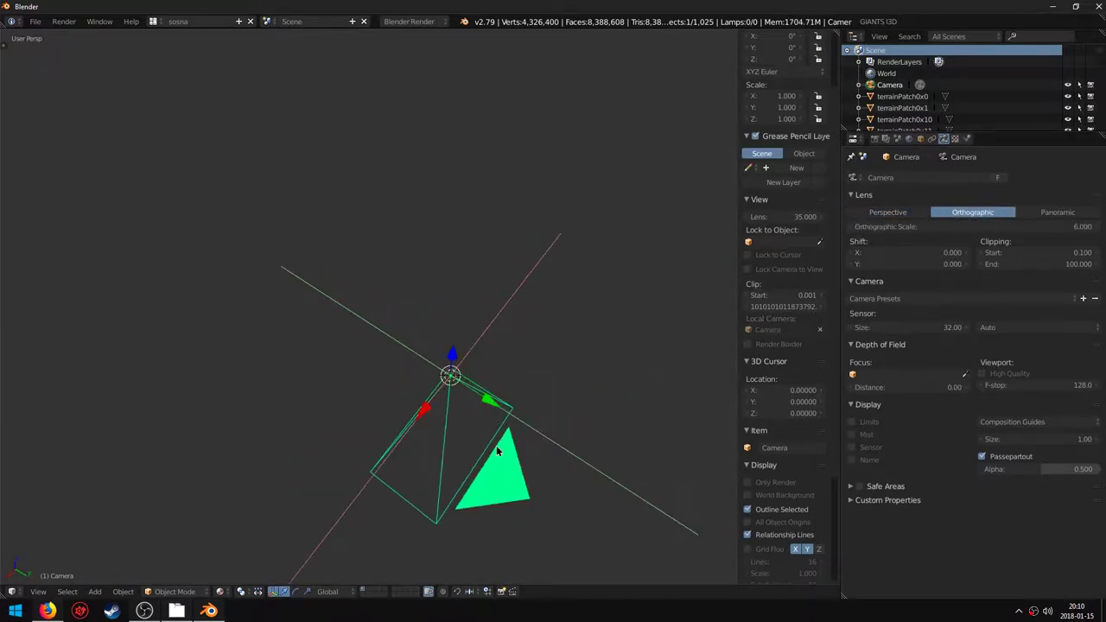
{"action": "left_click", "coordinate": [873, 139]}
{"action": "left_click", "coordinate": [911, 266]}
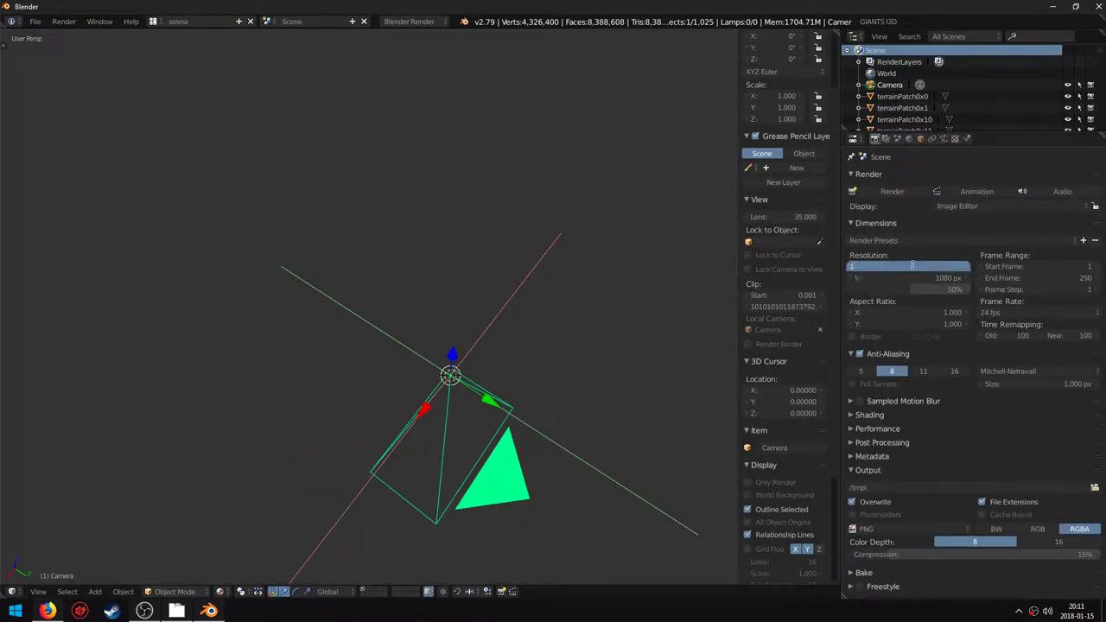
{"action": "key", "text": "Tab"}
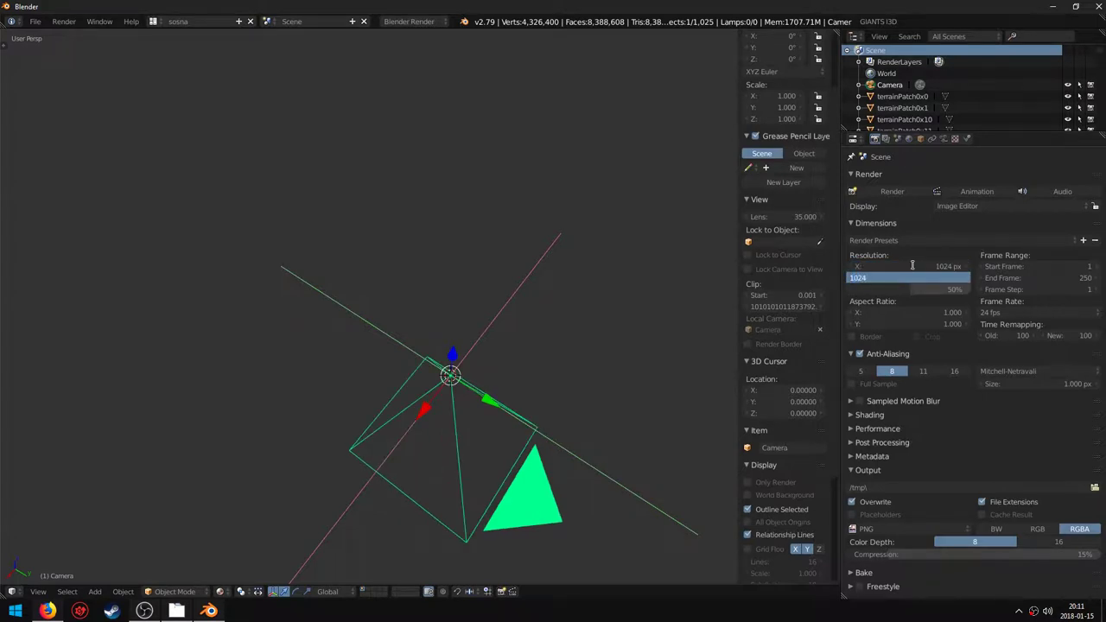
{"action": "key", "text": "Return"}
- Move the camera straight up along Z above the terrain
{"action": "middle_click_drag", "start_coordinate": [530, 377], "coordinate": [467, 363]}
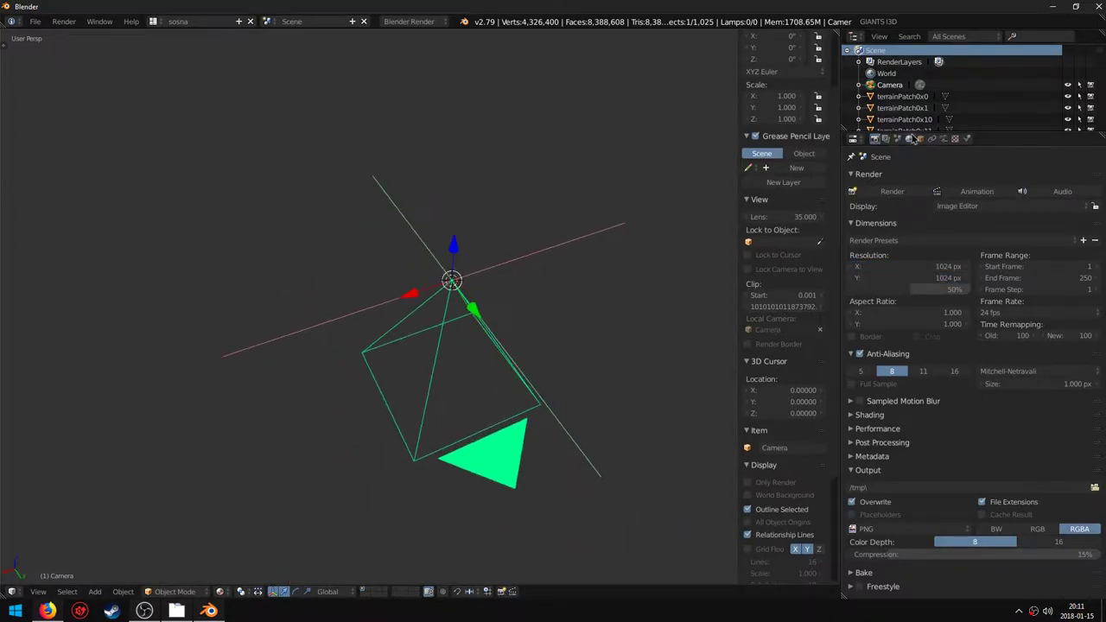
{"action": "left_click", "coordinate": [942, 139]}
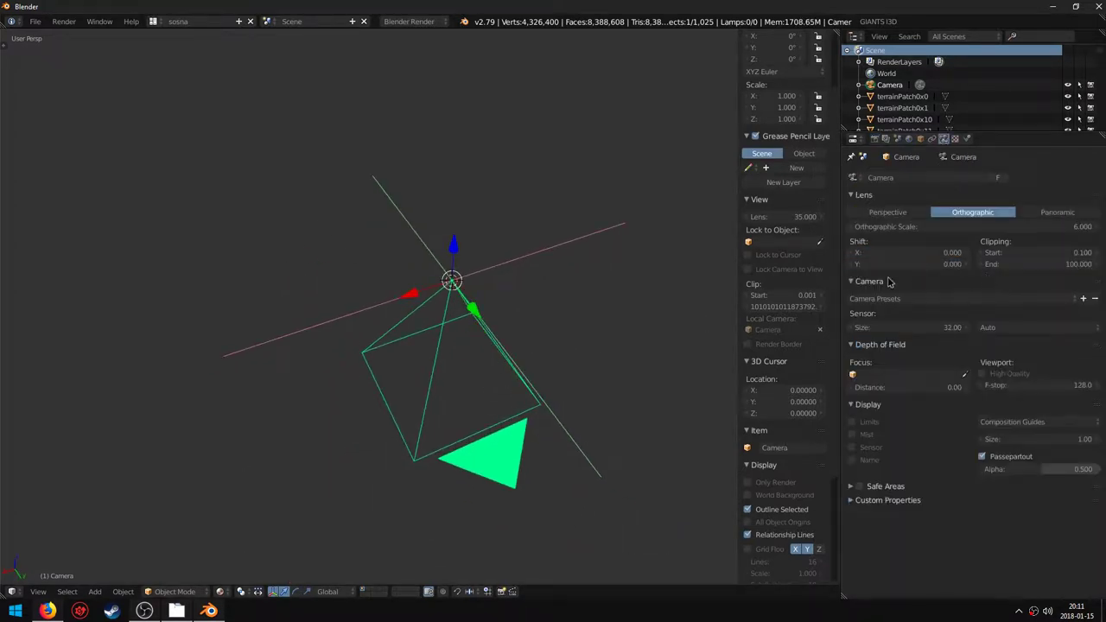
{"action": "scroll", "coordinate": [513, 309], "scroll_direction": "down", "scroll_amount": 10}
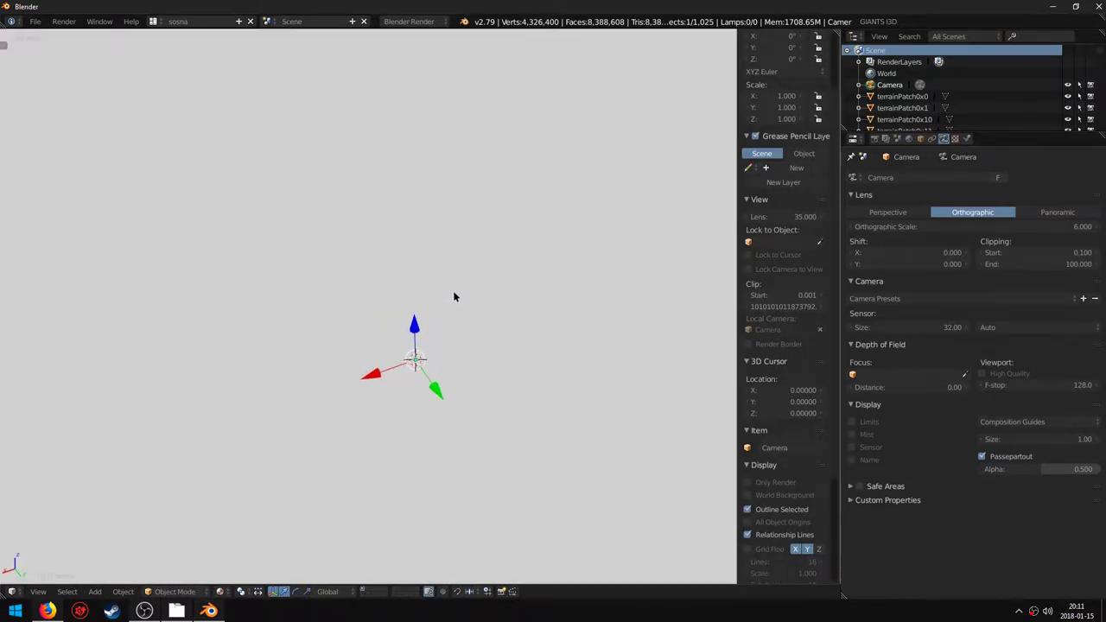
{"action": "scroll", "coordinate": [454, 295], "scroll_direction": "up", "scroll_amount": 2, "text": "shift"}
{"action": "scroll", "coordinate": [456, 292], "scroll_direction": "up", "scroll_amount": 3, "text": "shift"}
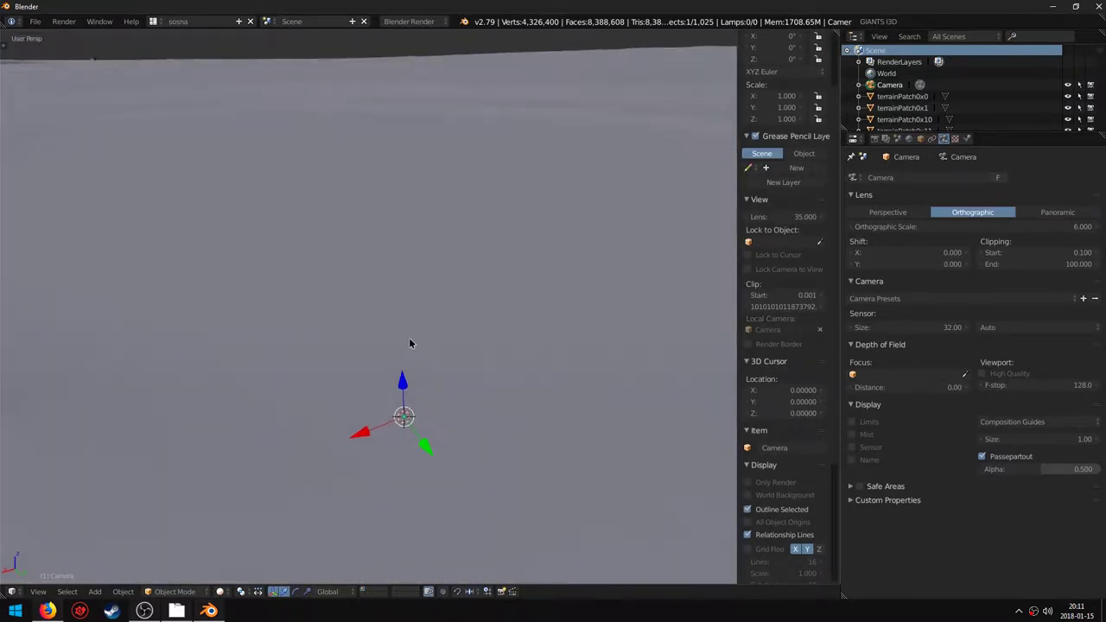
{"action": "key", "text": "g"}
{"action": "right_click", "coordinate": [427, 506]}
{"action": "scroll", "coordinate": [451, 408], "scroll_direction": "up", "scroll_amount": 6, "text": "shift"}
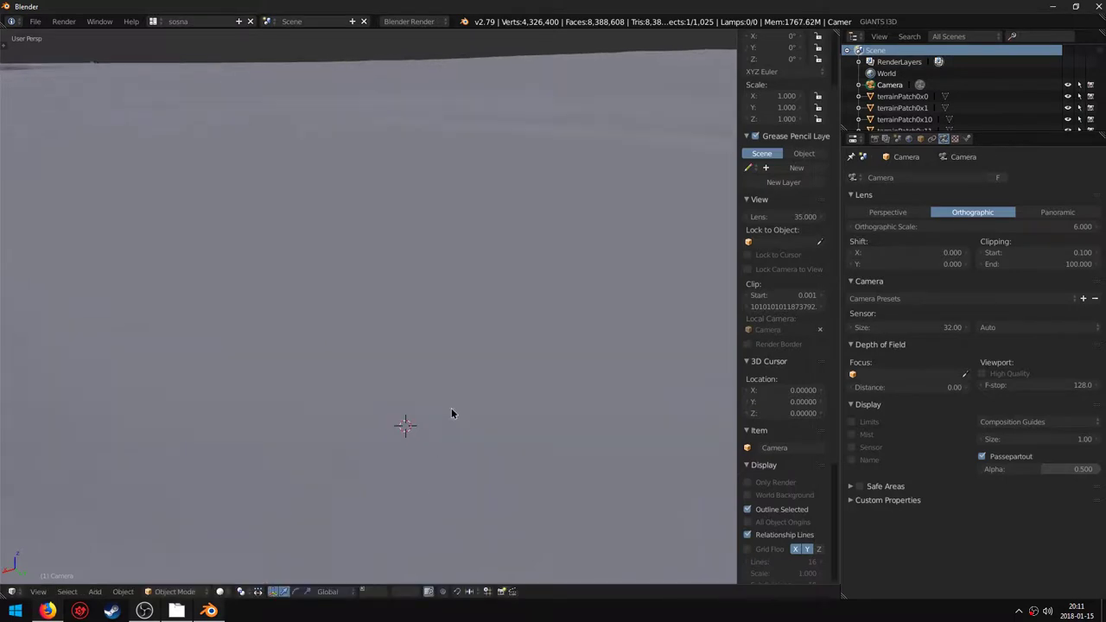
{"action": "scroll", "coordinate": [440, 266], "scroll_direction": "down", "scroll_amount": 5}
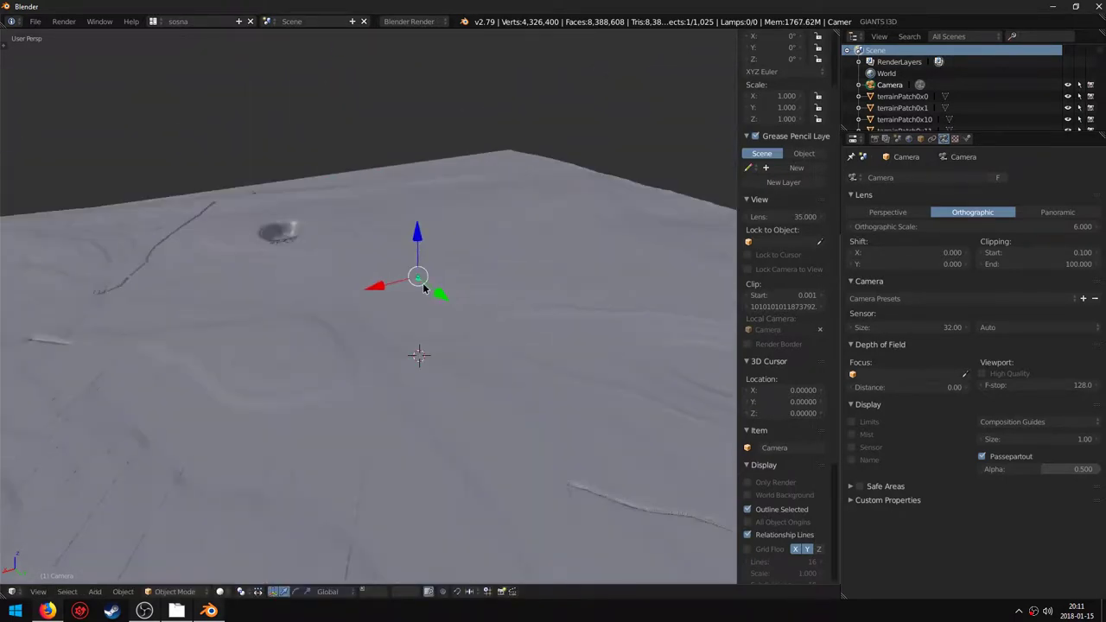
{"action": "left_click_drag", "start_coordinate": [418, 253], "coordinate": [414, 198]}
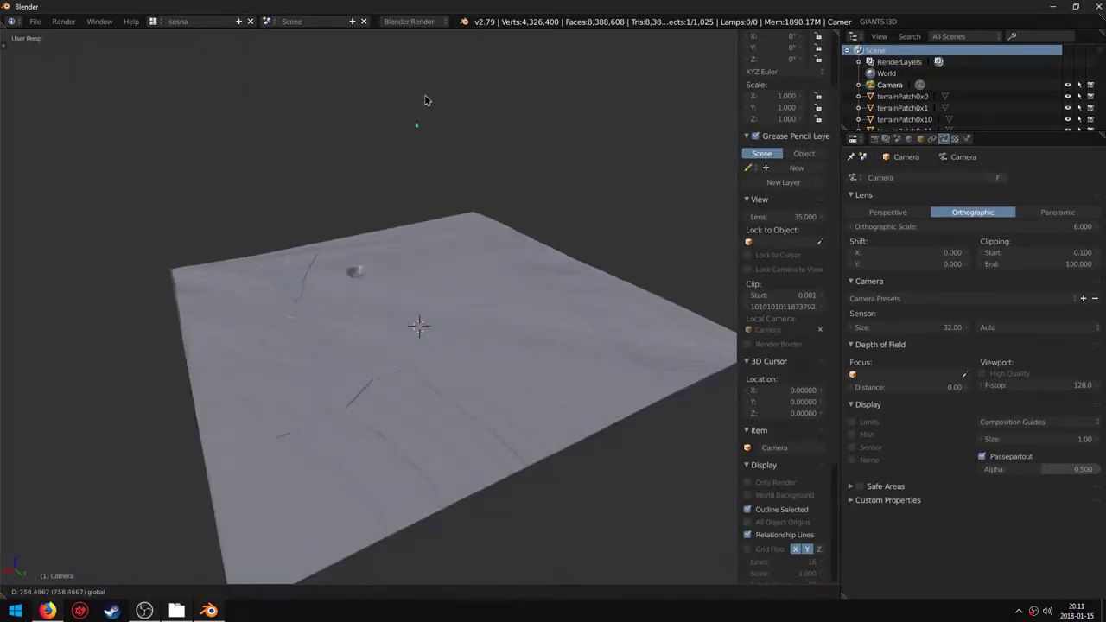
{"action": "left_click_drag", "start_coordinate": [423, 102], "coordinate": [423, 100]}
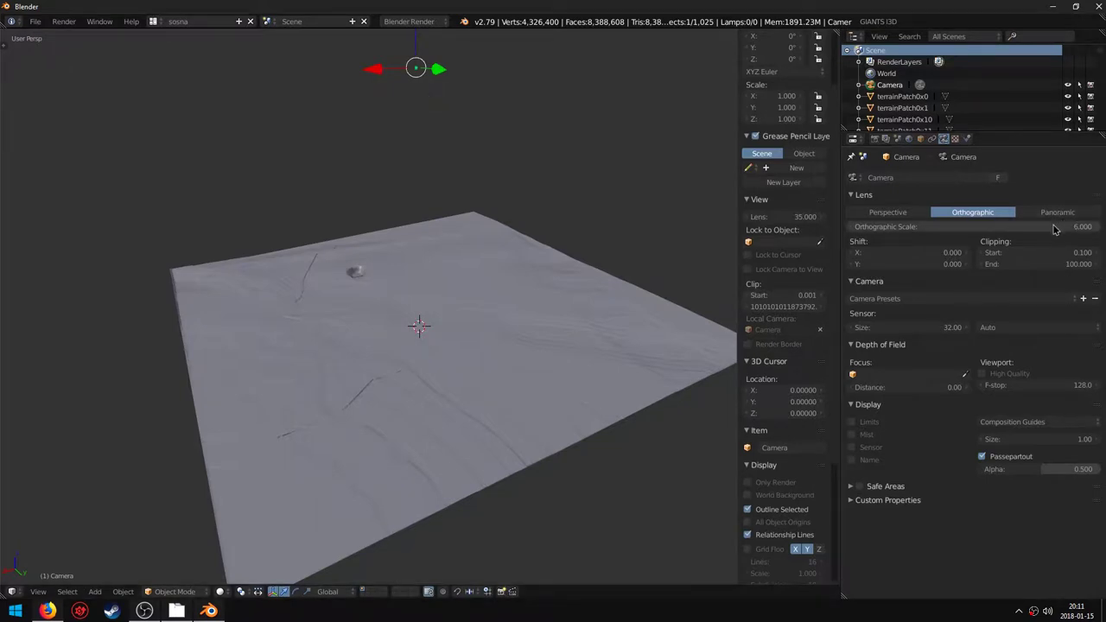
- Set orthographic scale 2048, raise the camera higher, view through it, and set clip end 123123120
{"action": "left_click", "coordinate": [1014, 227]}
{"action": "type", "text": "2048"}
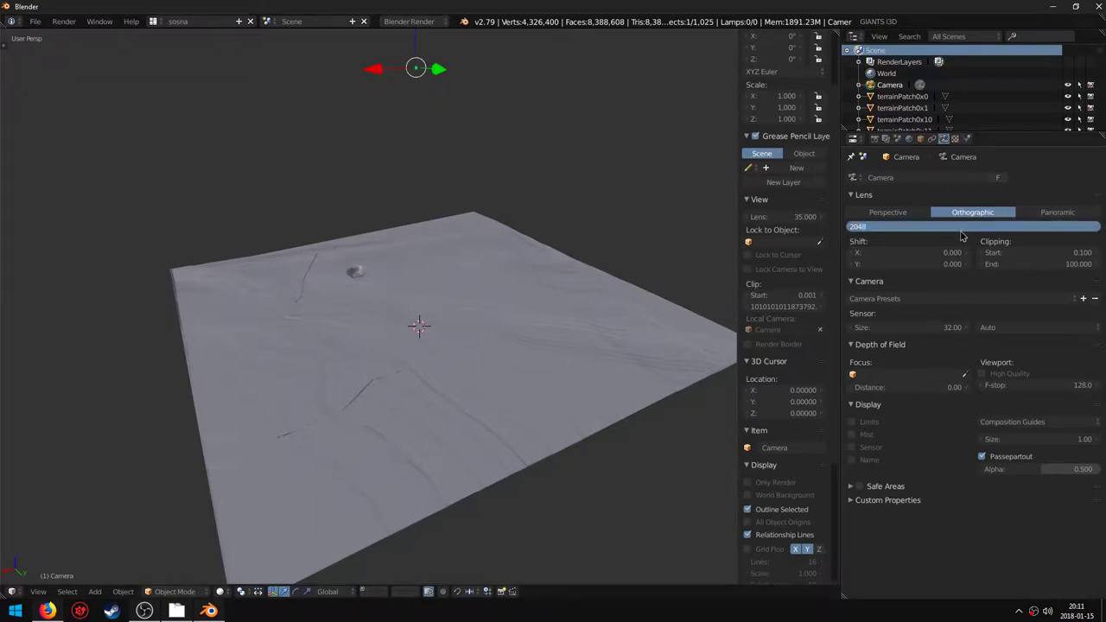
{"action": "key", "text": "Return"}
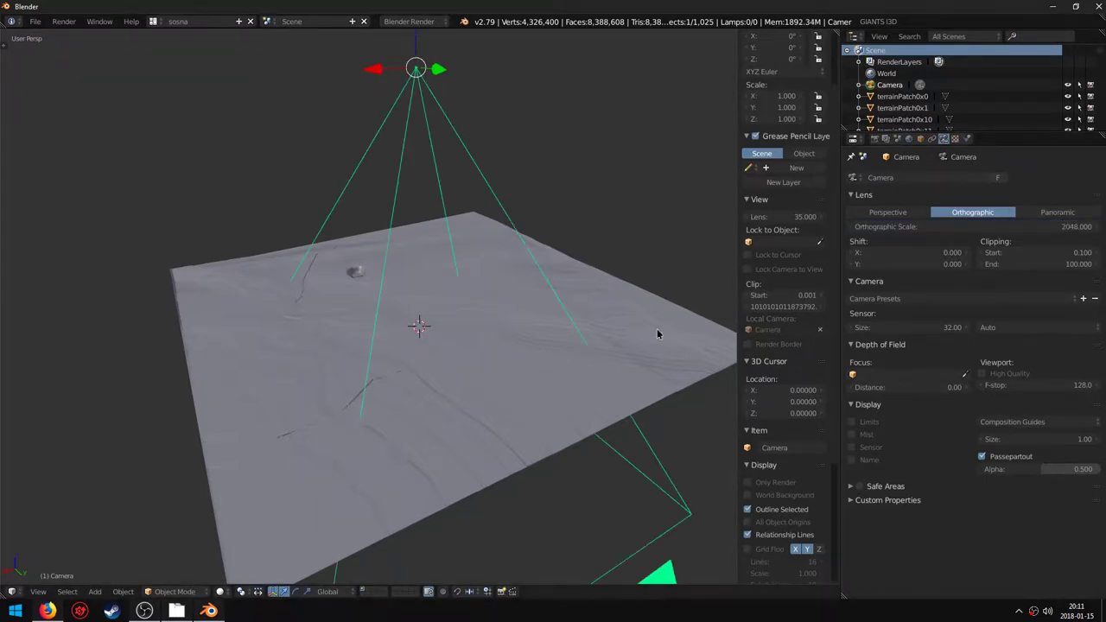
{"action": "scroll", "coordinate": [482, 341], "scroll_direction": "down", "scroll_amount": 8}
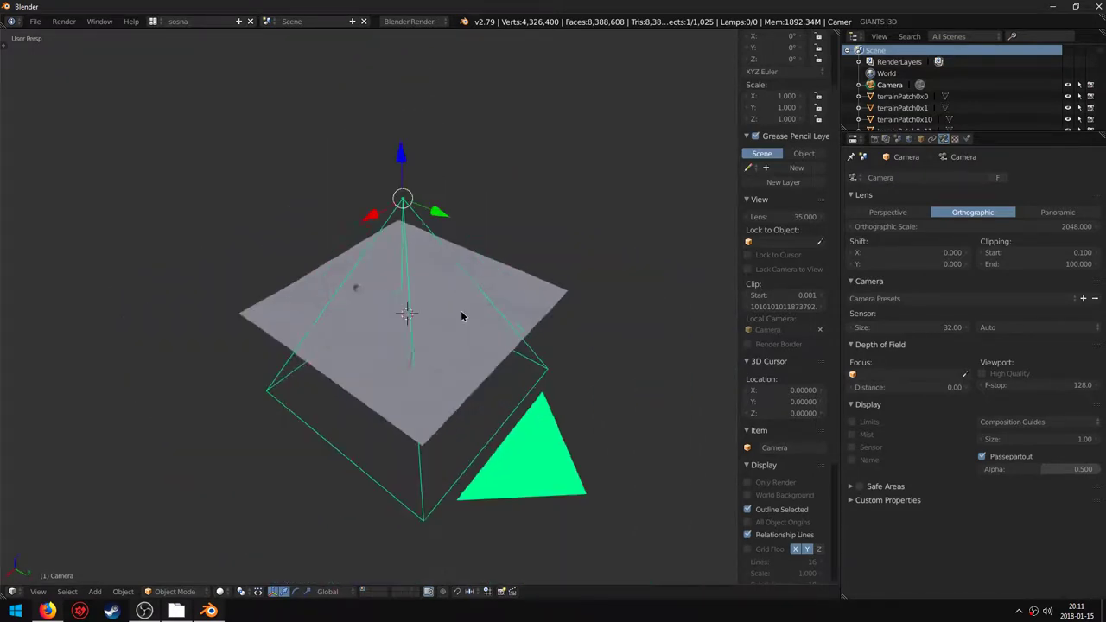
{"action": "left_click_drag", "start_coordinate": [402, 176], "coordinate": [414, 99]}
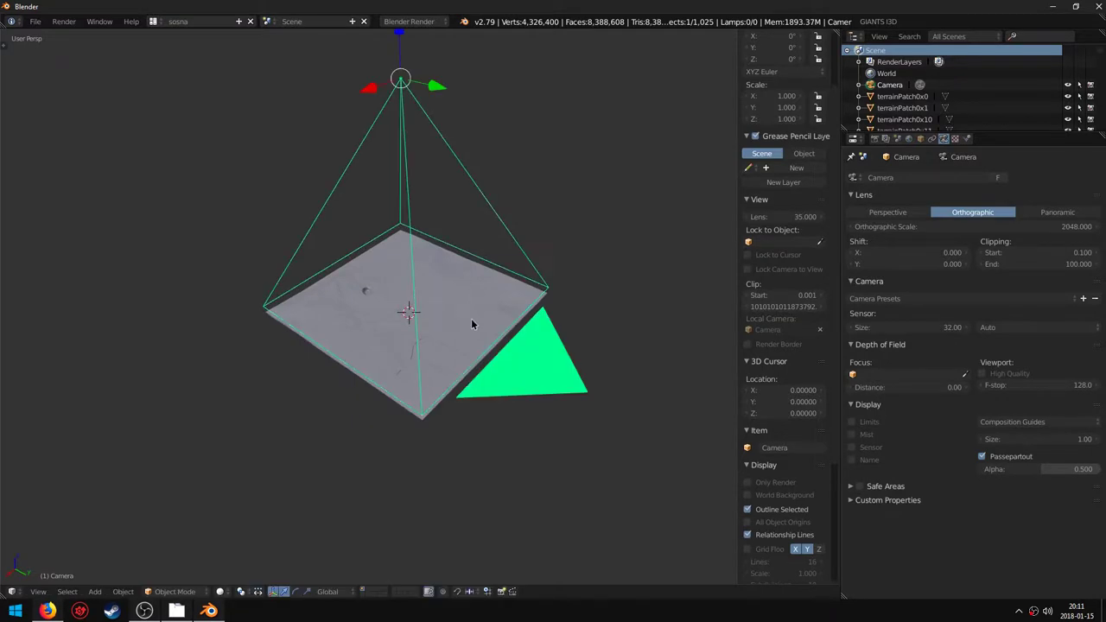
{"action": "middle_click_drag", "start_coordinate": [472, 319], "coordinate": [424, 306]}
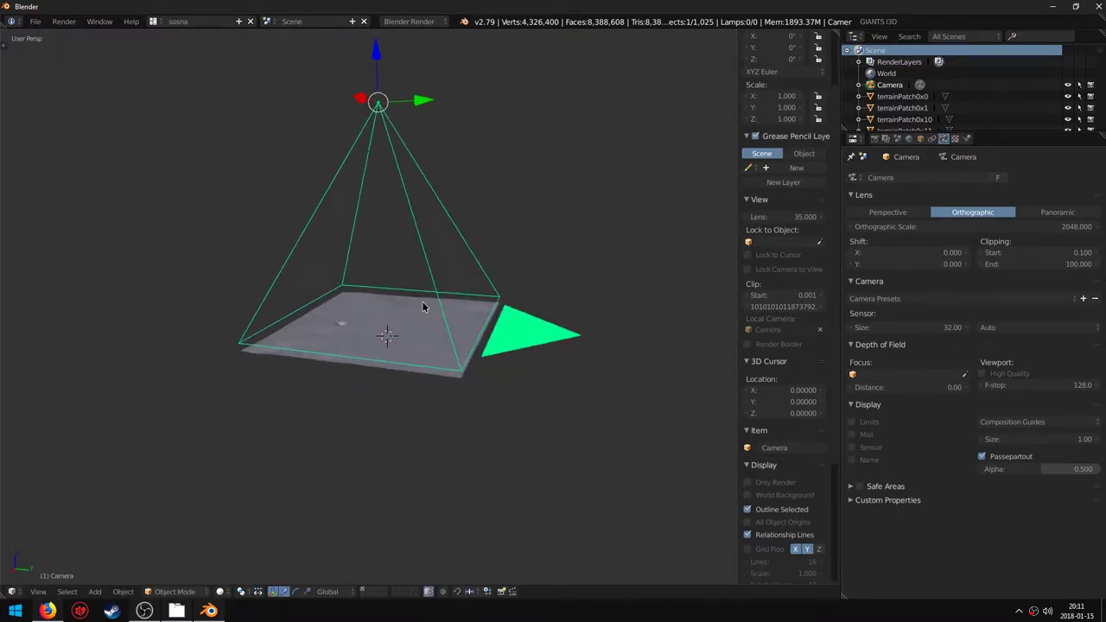
{"action": "key", "text": "KP_0"}
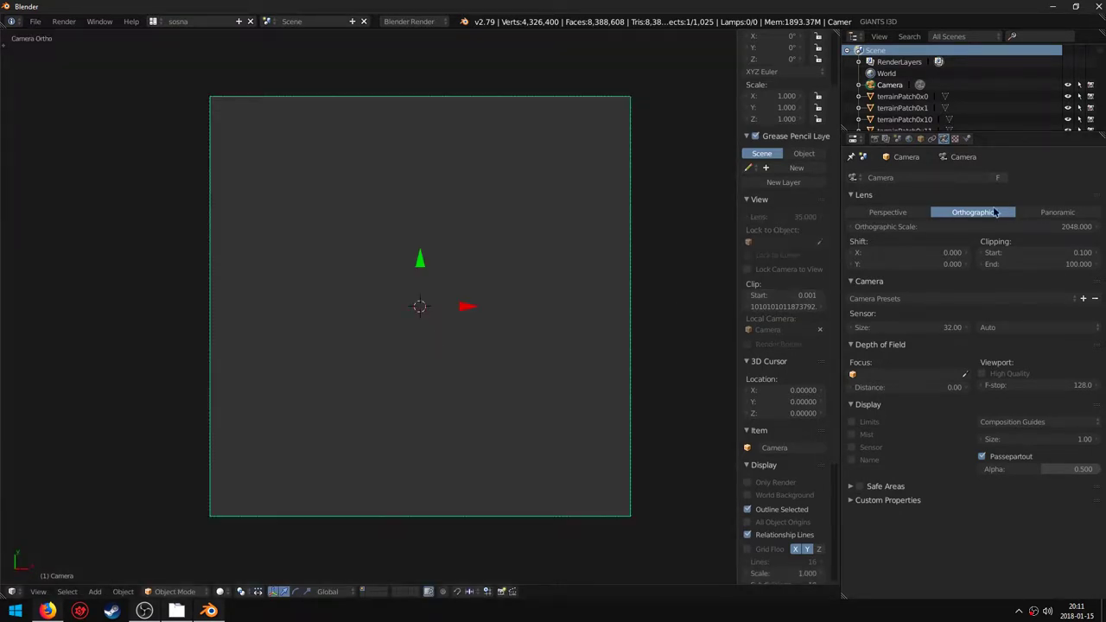
{"action": "left_click", "coordinate": [1026, 263]}
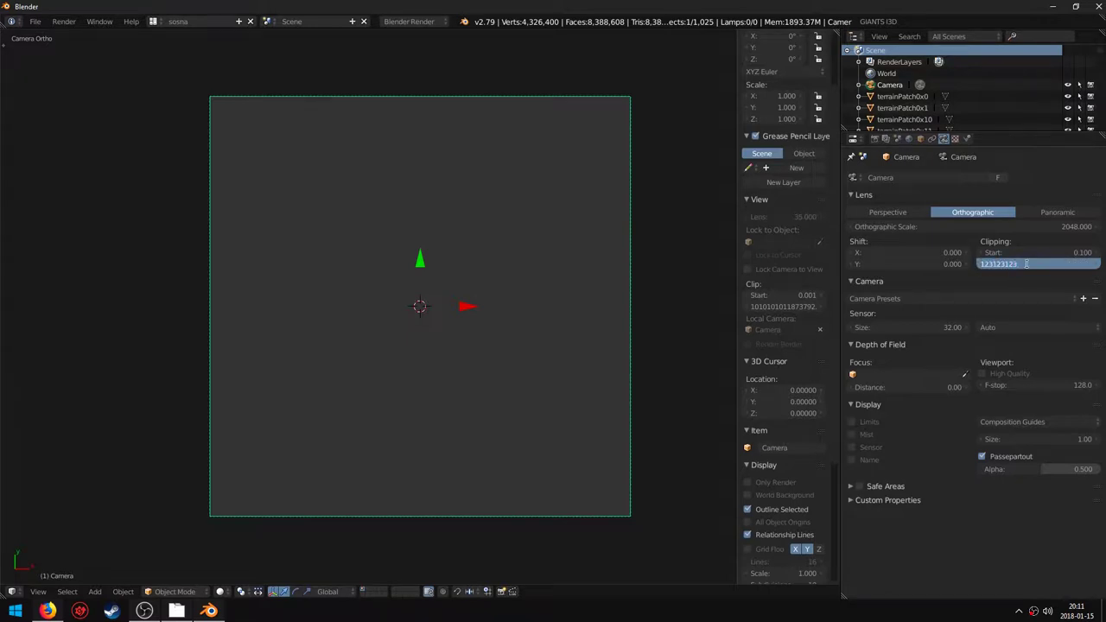
{"action": "key", "text": "Return"}
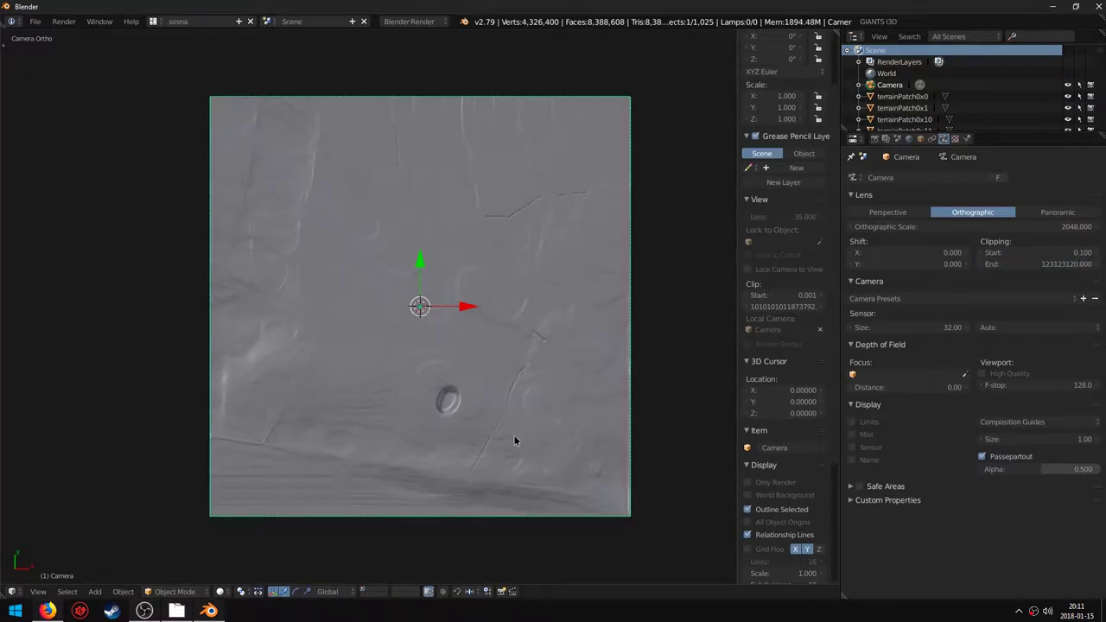
- Select individual terrain patches terrainPatch28x17, terrainPatch31x31 and terrainPatch0x0
{"action": "middle_click_drag", "start_coordinate": [518, 440], "coordinate": [499, 411], "text": "shift"}
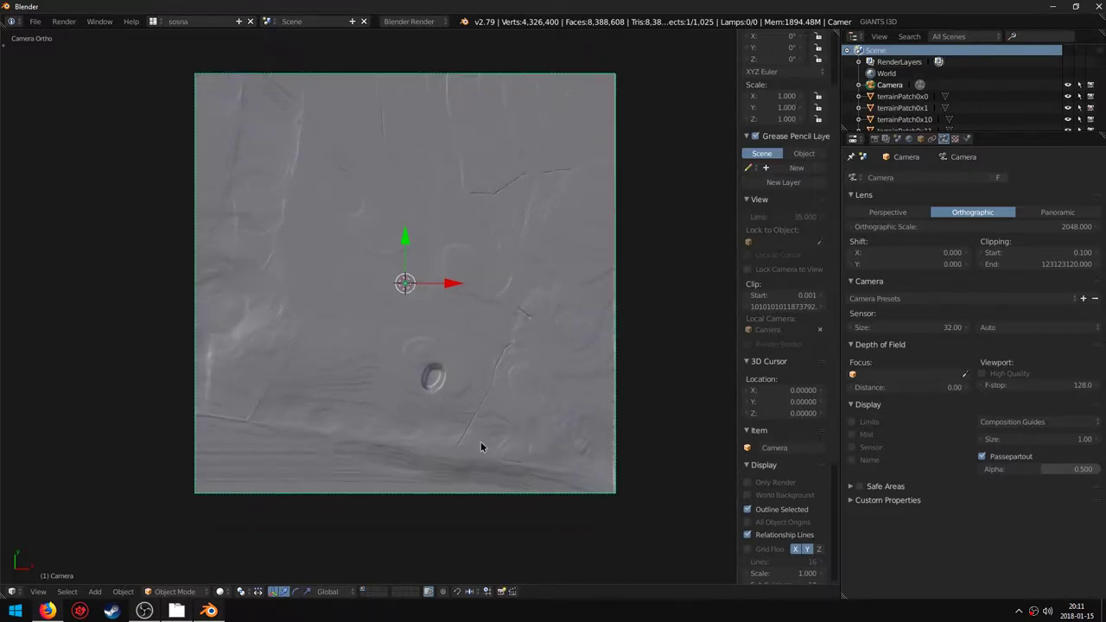
{"action": "right_click", "coordinate": [477, 441]}
{"action": "key", "text": "g"}
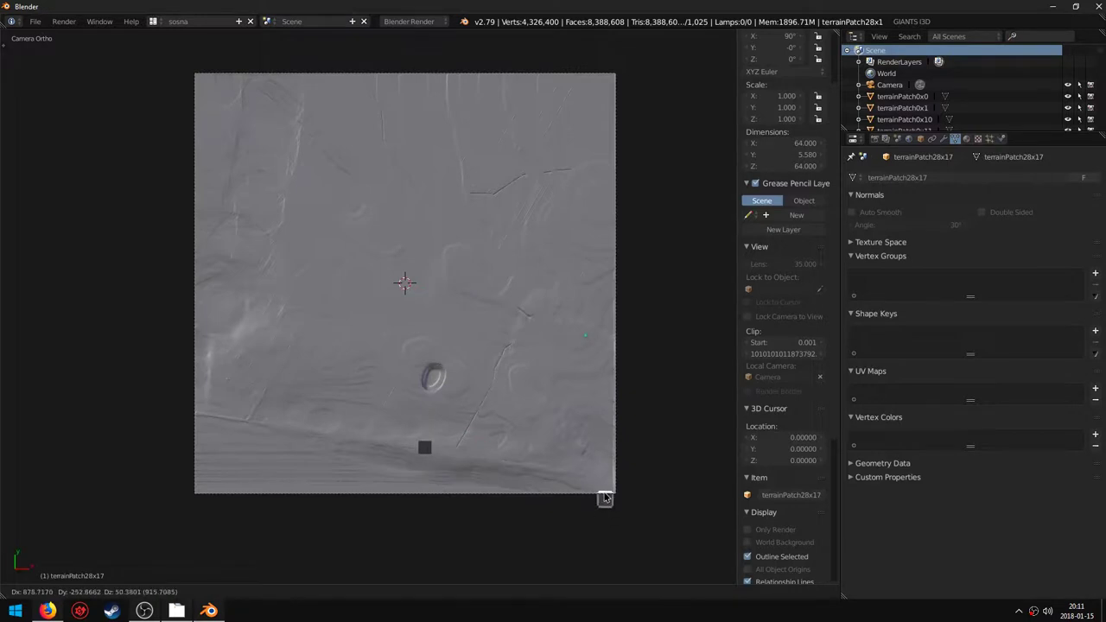
{"action": "right_click", "coordinate": [604, 499]}
{"action": "right_click", "coordinate": [604, 490]}
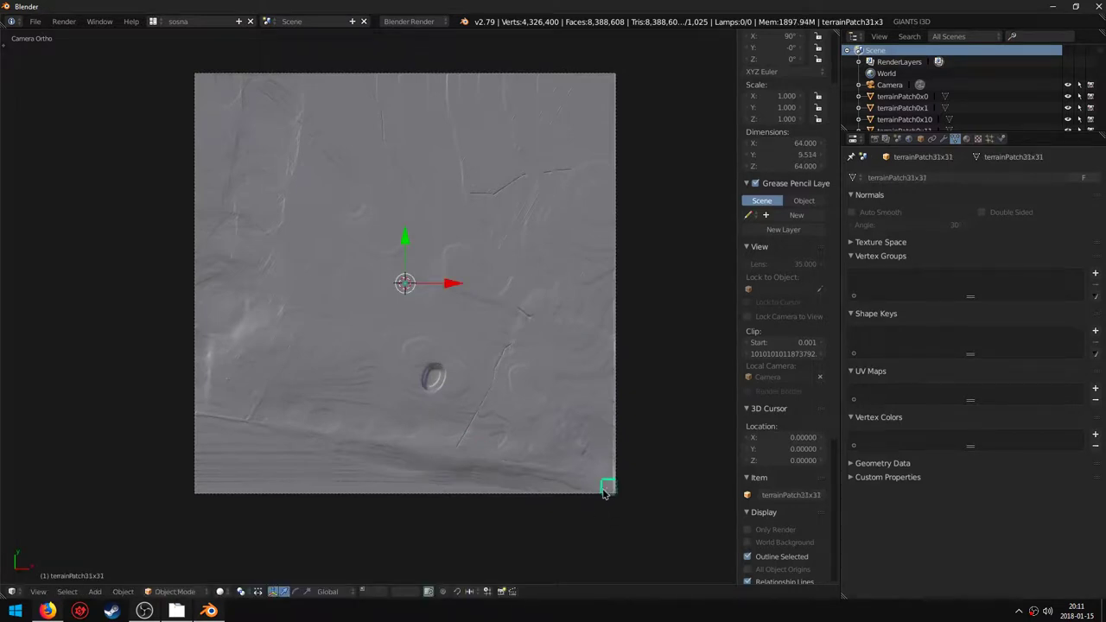
{"action": "right_click", "coordinate": [203, 83]}
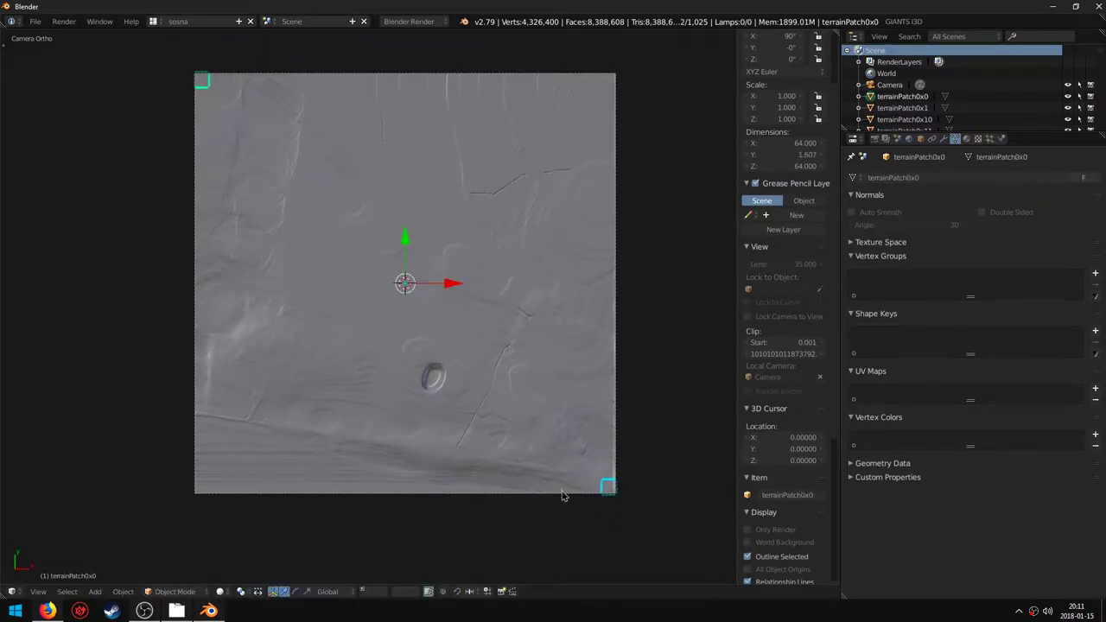
- Zoom in and box-select the terrain patches along the road track
{"action": "scroll", "coordinate": [223, 422], "scroll_direction": "up", "scroll_amount": 2}
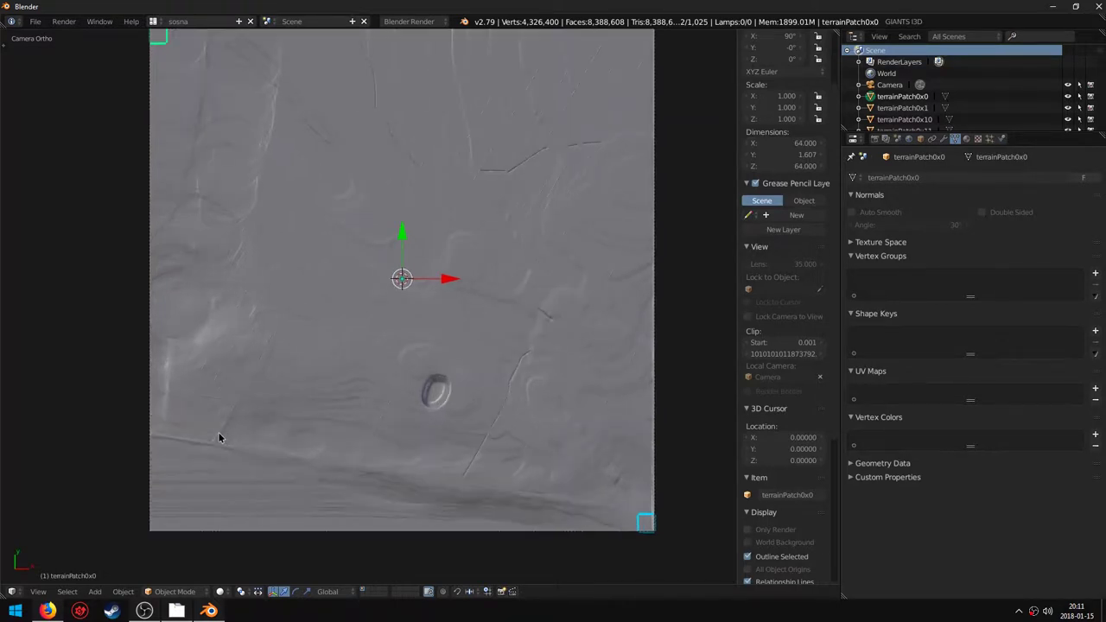
{"action": "middle_click_drag", "start_coordinate": [284, 373], "coordinate": [317, 351], "text": "shift"}
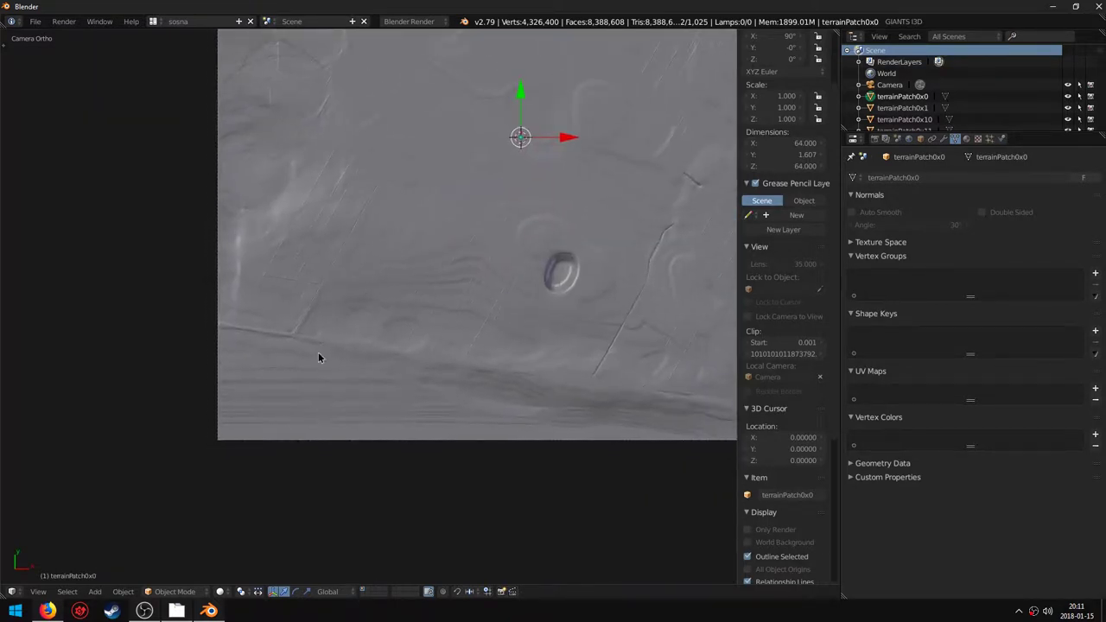
{"action": "scroll", "coordinate": [294, 371], "scroll_direction": "up", "scroll_amount": 2}
{"action": "middle_click_drag", "start_coordinate": [279, 385], "coordinate": [417, 377], "text": "shift"}
{"action": "key", "text": "b"}
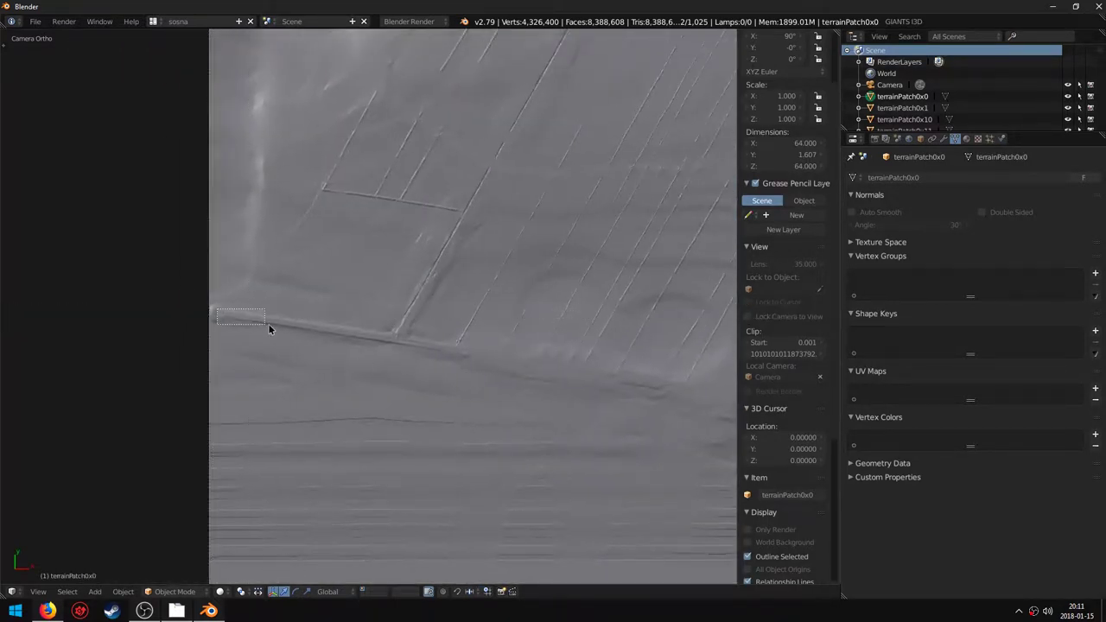
{"action": "left_click_drag", "start_coordinate": [271, 319], "coordinate": [575, 366]}
{"action": "key", "text": "b"}
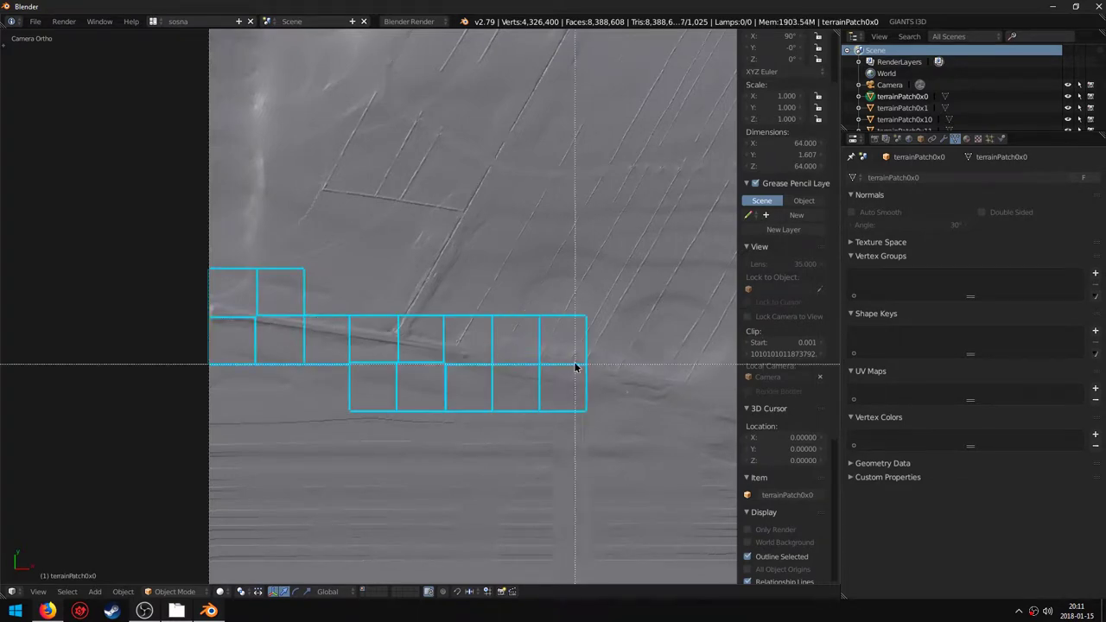
{"action": "middle_click_drag", "start_coordinate": [575, 365], "coordinate": [299, 249], "text": "shift"}
{"action": "scroll", "coordinate": [299, 248], "scroll_direction": "up", "scroll_amount": 2}
{"action": "key", "text": "b"}
{"action": "left_click_drag", "start_coordinate": [334, 308], "coordinate": [544, 109]}
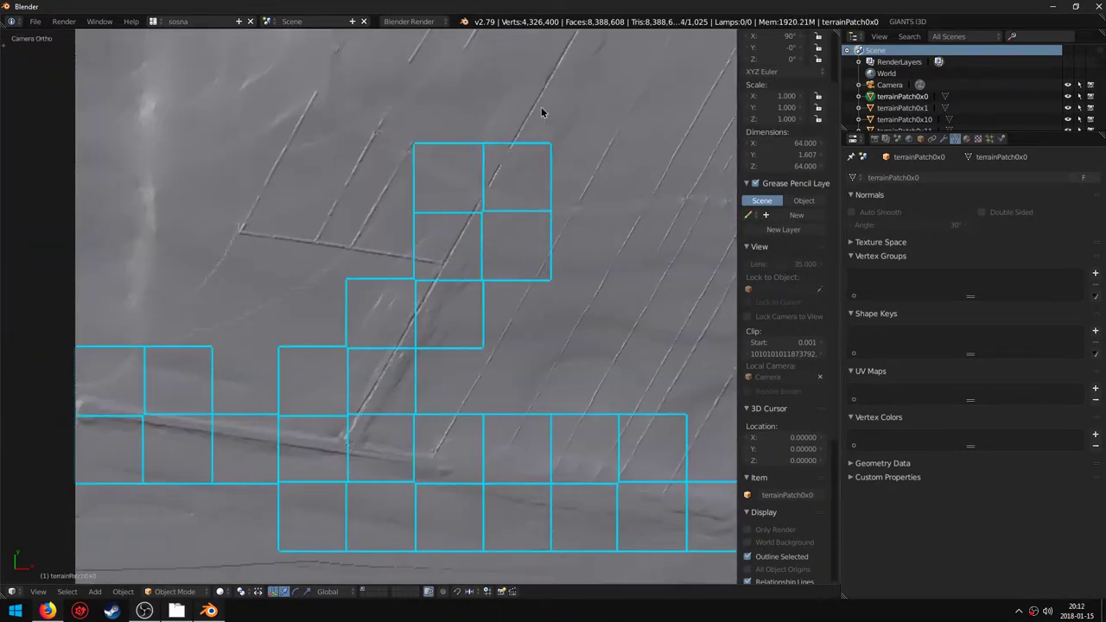
{"action": "middle_click_drag", "start_coordinate": [544, 109], "coordinate": [377, 246], "text": "shift"}
- Add one more column of road patches, then invert the selection with Ctrl+I
{"action": "key", "text": "b"}
{"action": "left_click_drag", "start_coordinate": [375, 187], "coordinate": [444, 244]}
{"action": "middle_click_drag", "start_coordinate": [374, 256], "coordinate": [396, 342], "text": "shift"}
{"action": "scroll", "coordinate": [443, 349], "scroll_direction": "down", "scroll_amount": 8}
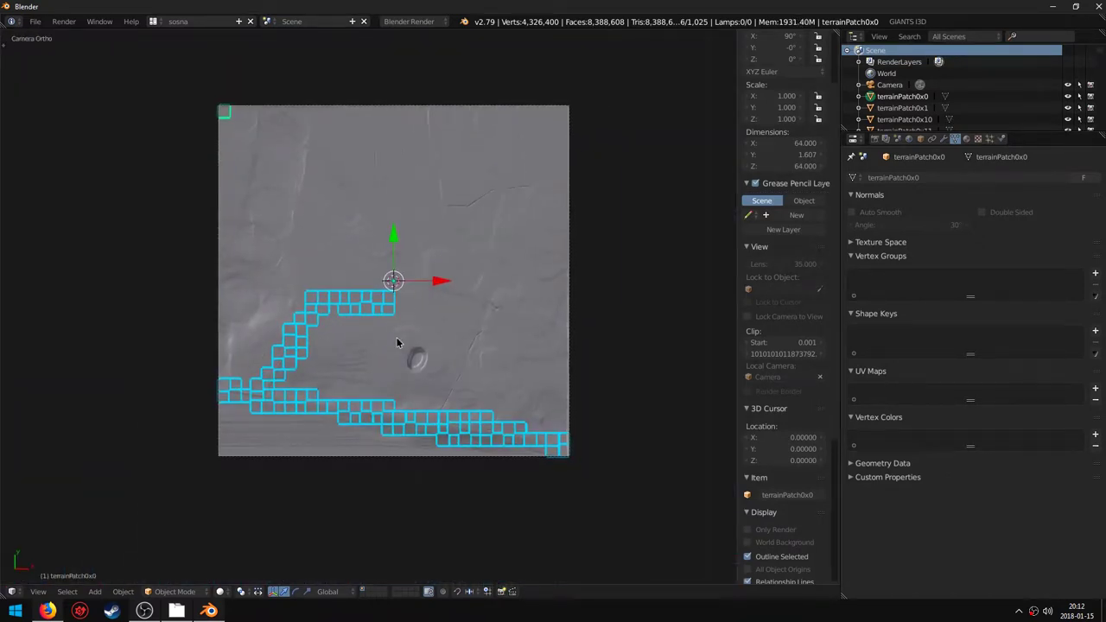
{"action": "key", "text": "ctrl+i"}
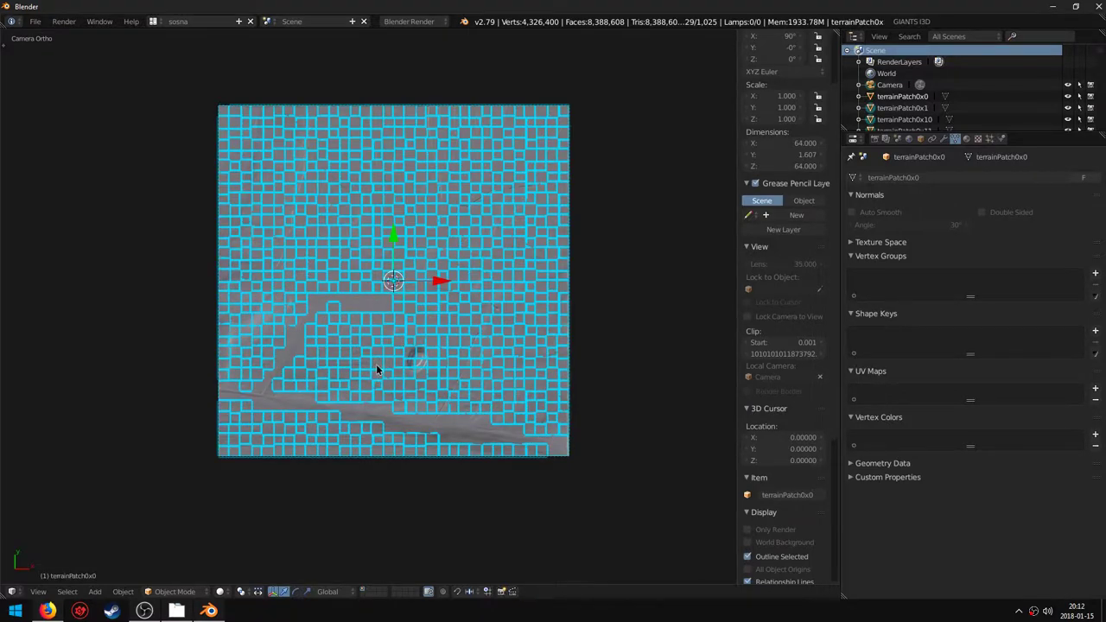
- Box-deselect the camera and delete all selected non-road terrain patches
{"action": "middle_click_drag", "start_coordinate": [376, 369], "coordinate": [283, 210]}
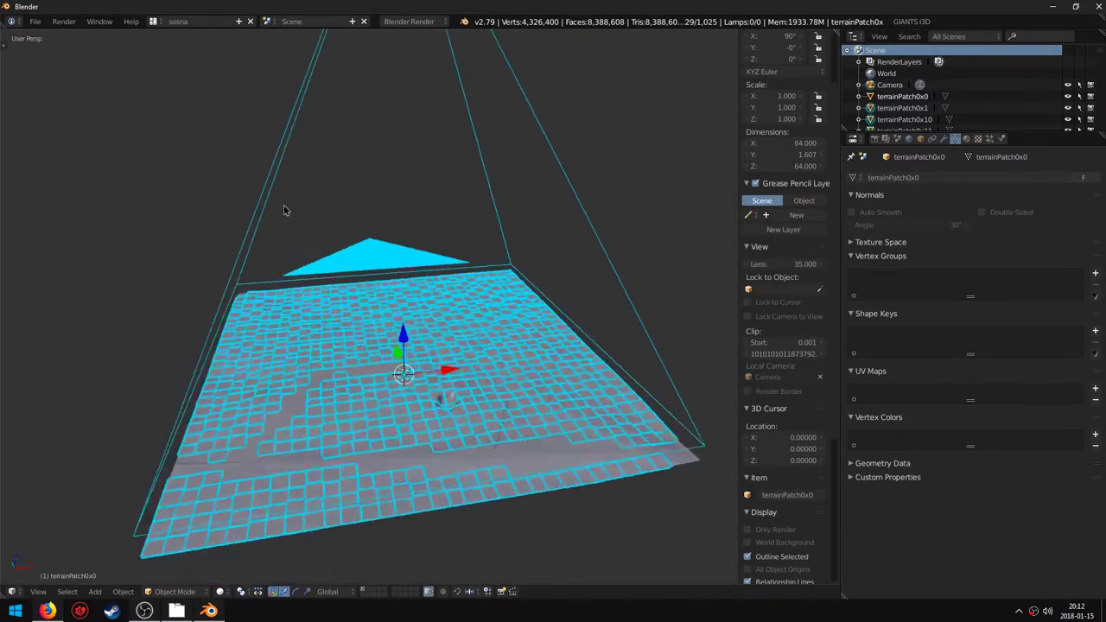
{"action": "key", "text": "b"}
{"action": "middle_click_drag", "start_coordinate": [234, 143], "coordinate": [449, 173]}
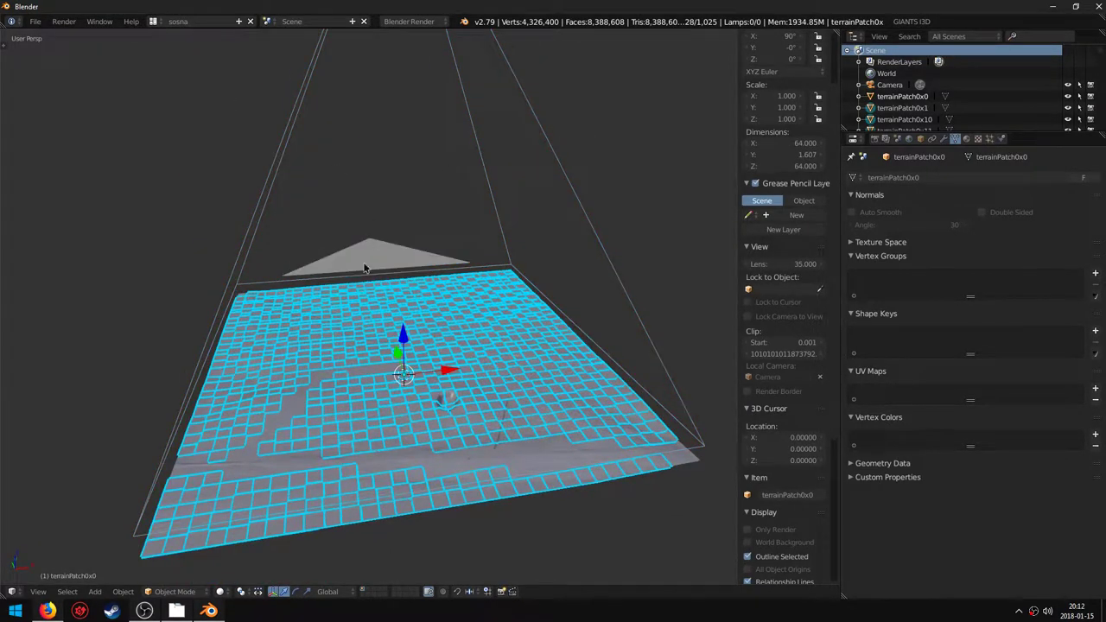
{"action": "key", "text": "x"}
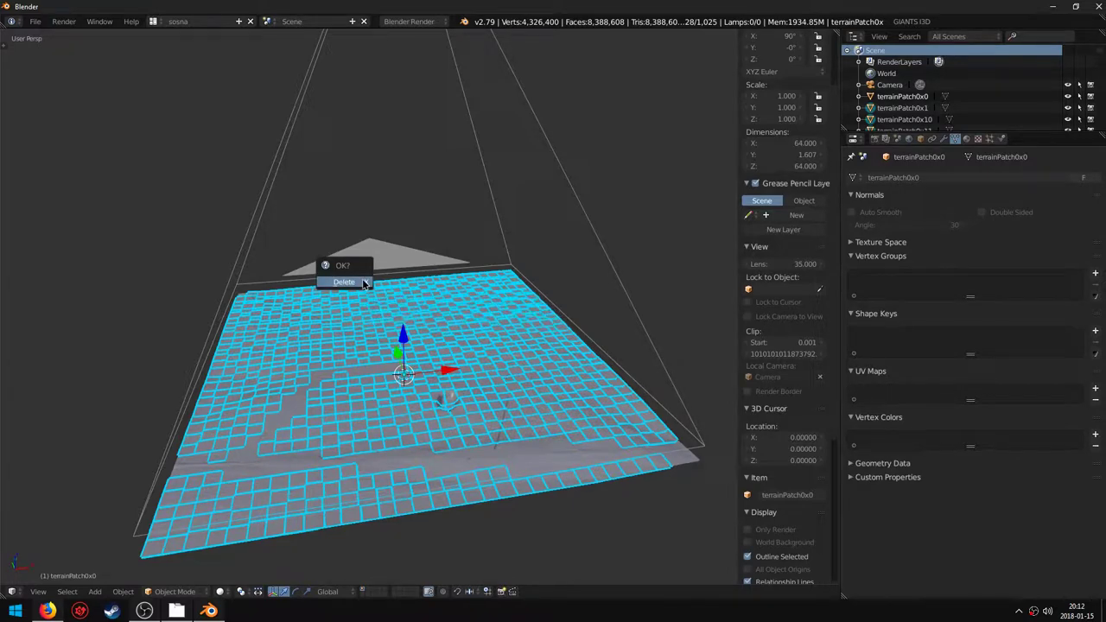
{"action": "left_click", "coordinate": [362, 281]}
- View the road from above and select the remaining road patches
{"action": "middle_click_drag", "start_coordinate": [360, 366], "coordinate": [365, 396]}
{"action": "scroll", "coordinate": [365, 395], "scroll_direction": "down", "scroll_amount": 8}
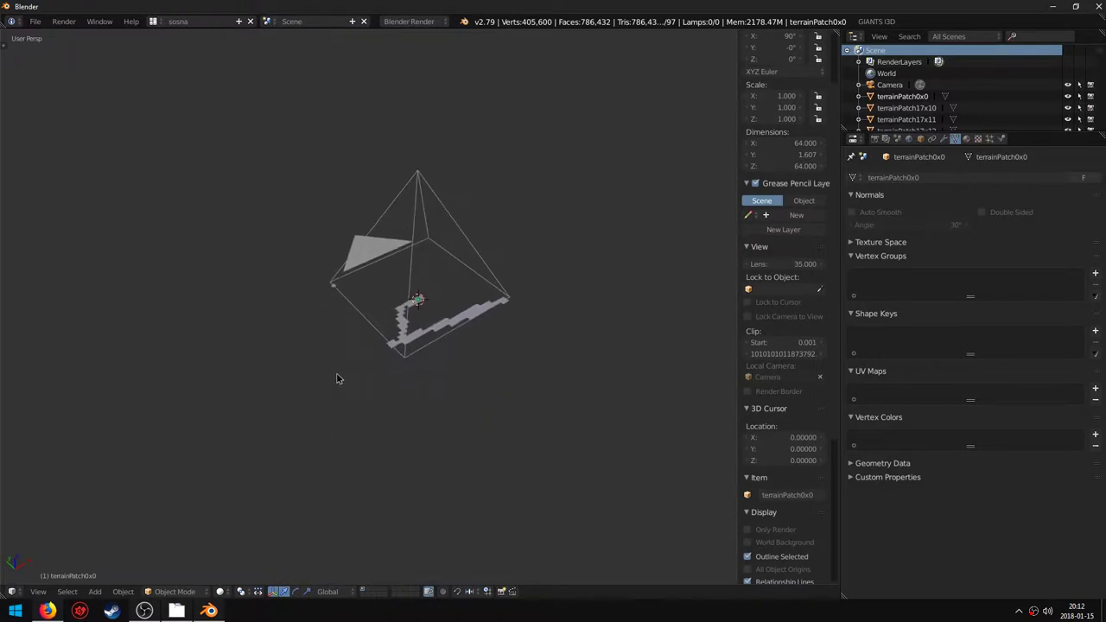
{"action": "scroll", "coordinate": [380, 346], "scroll_direction": "up", "scroll_amount": 5}
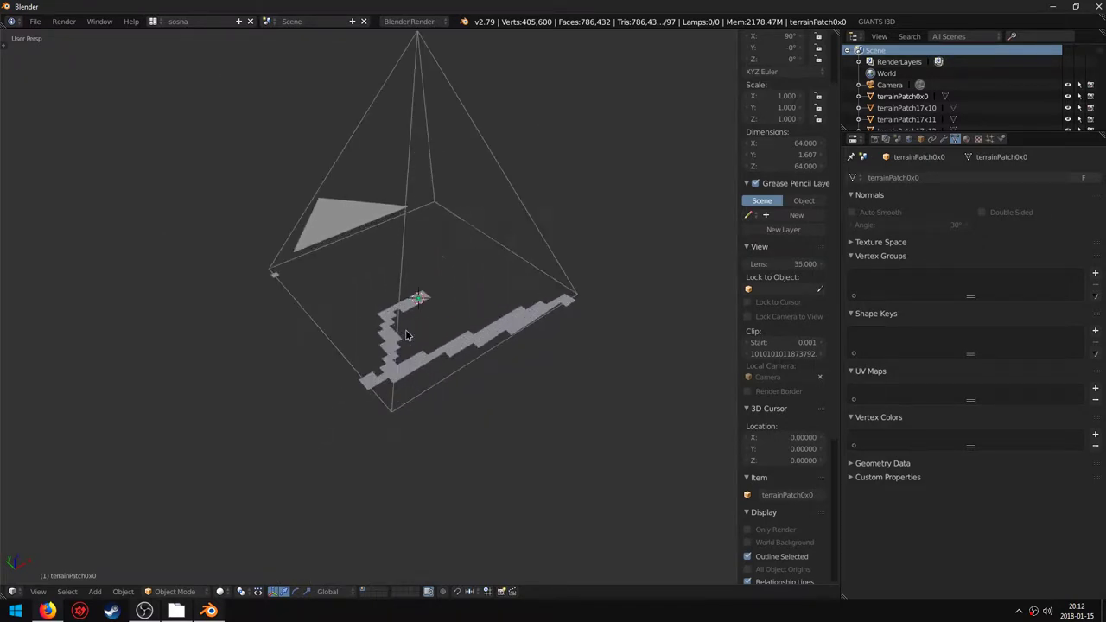
{"action": "scroll", "coordinate": [376, 342], "scroll_direction": "down", "scroll_amount": 1}
{"action": "scroll", "coordinate": [376, 341], "scroll_direction": "down", "scroll_amount": 2}
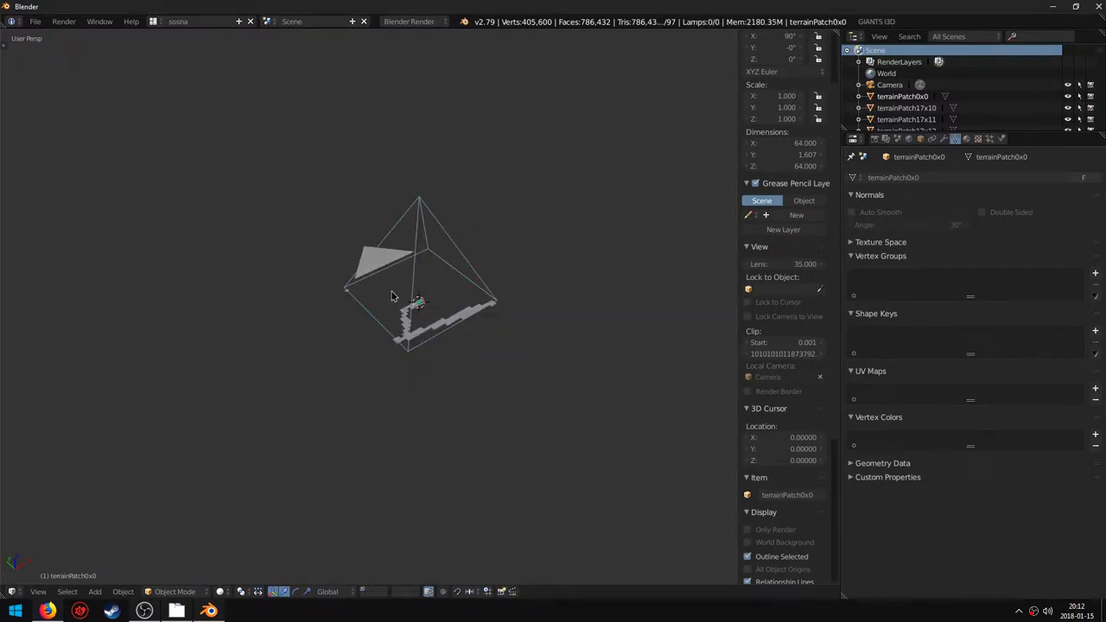
{"action": "right_click", "coordinate": [394, 298]}
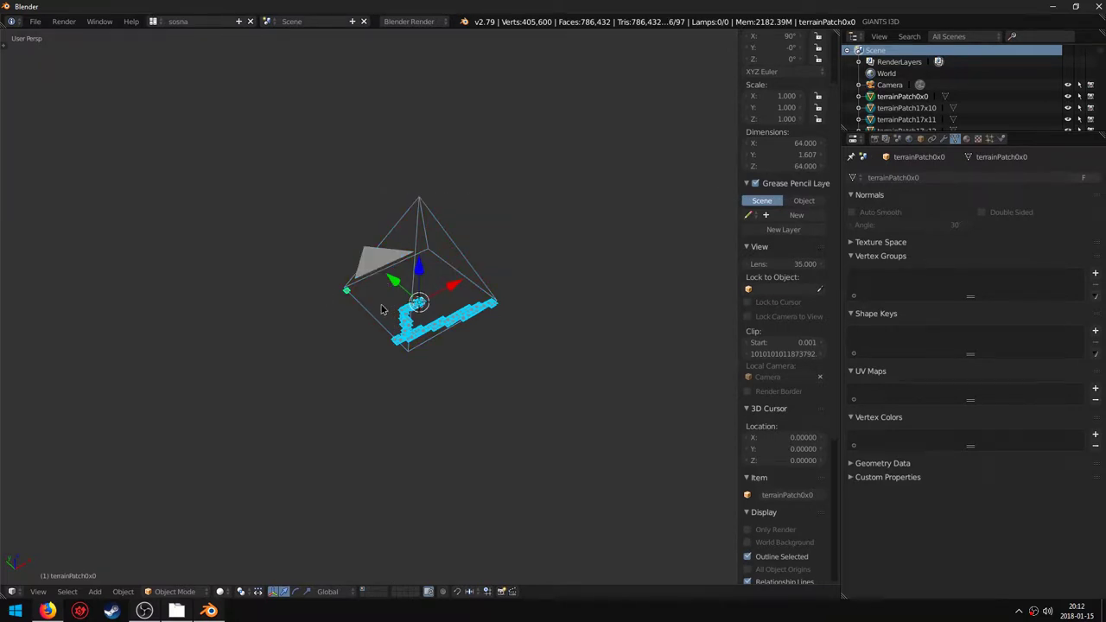
- Join the road patches into one object with Ctrl+J and look through the camera
{"action": "key", "text": "ctrl+j"}
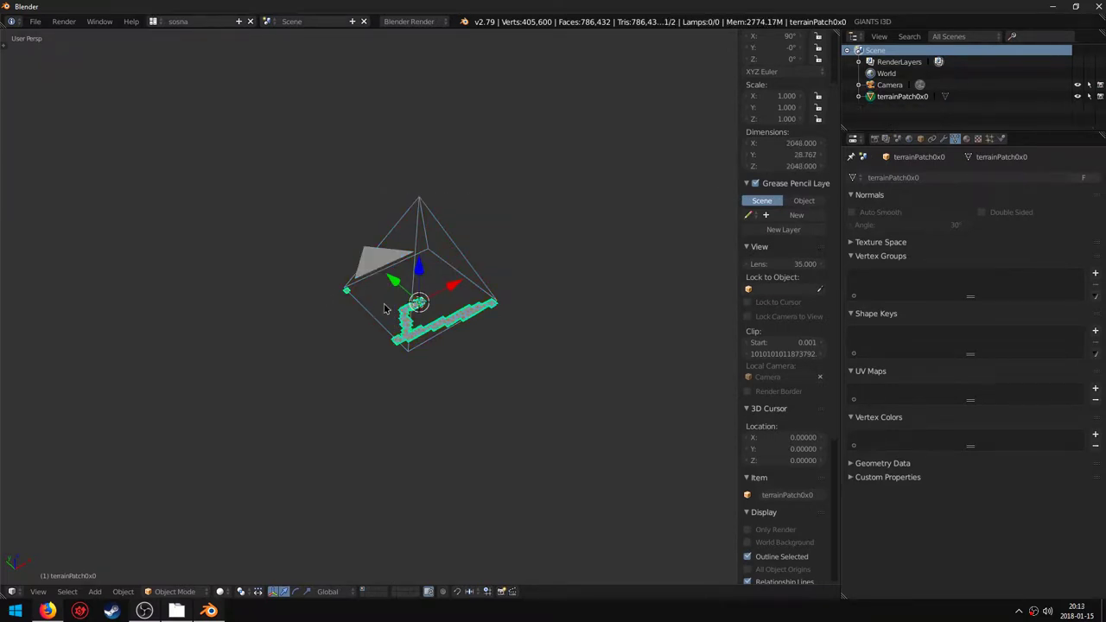
{"action": "scroll", "coordinate": [393, 331], "scroll_direction": "up", "scroll_amount": 6}
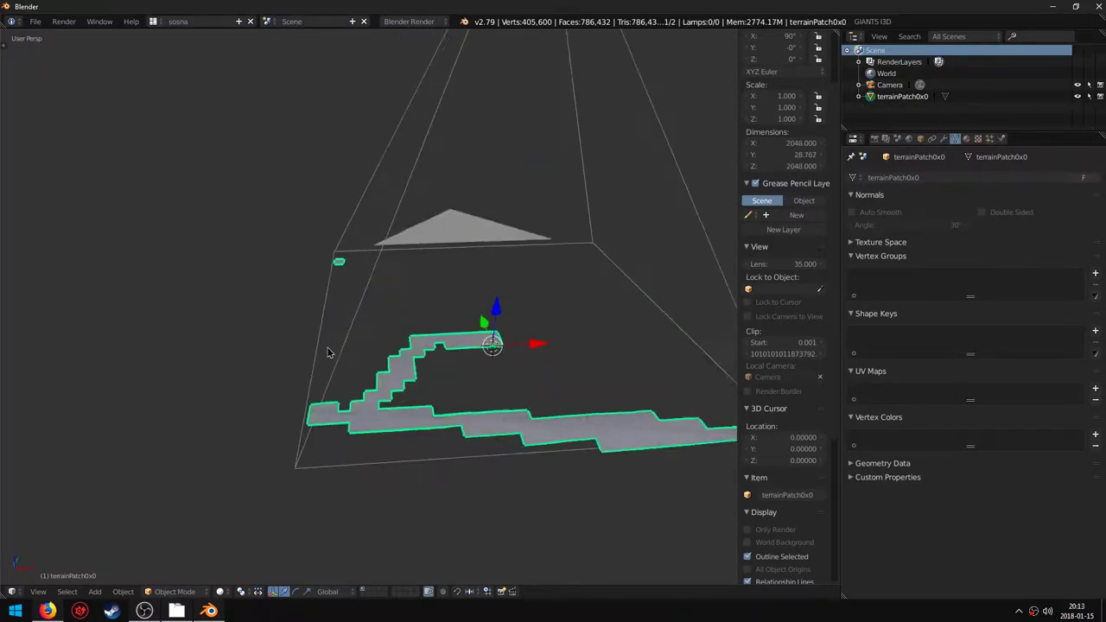
{"action": "key", "text": "Tab"}
{"action": "key", "text": "Tab"}
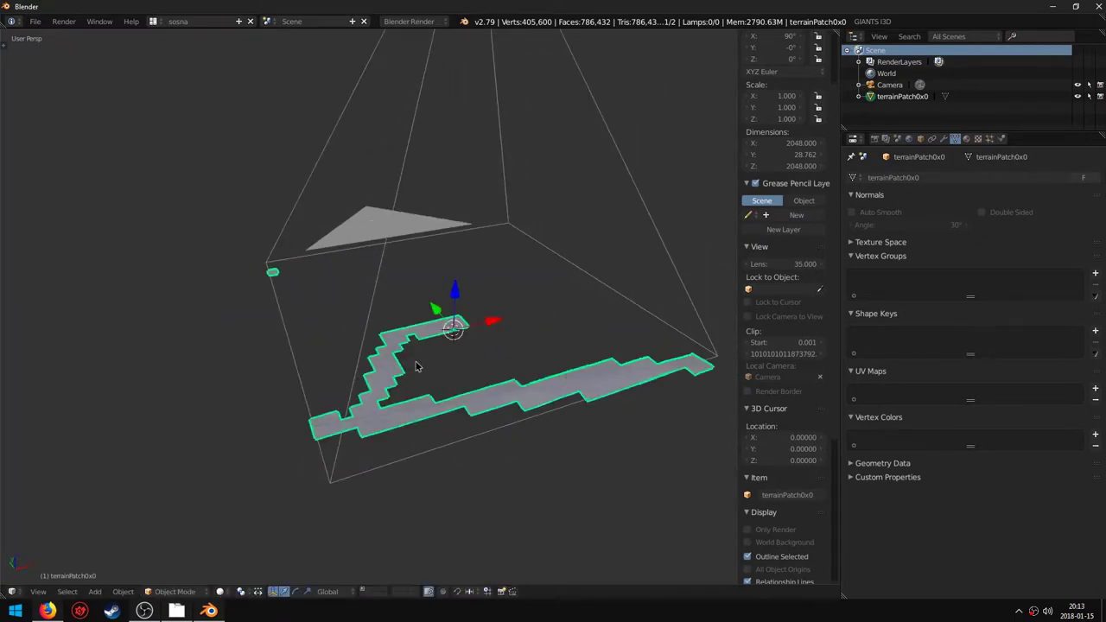
{"action": "middle_click_drag", "start_coordinate": [414, 365], "coordinate": [426, 426]}
{"action": "key", "text": "KP_0"}
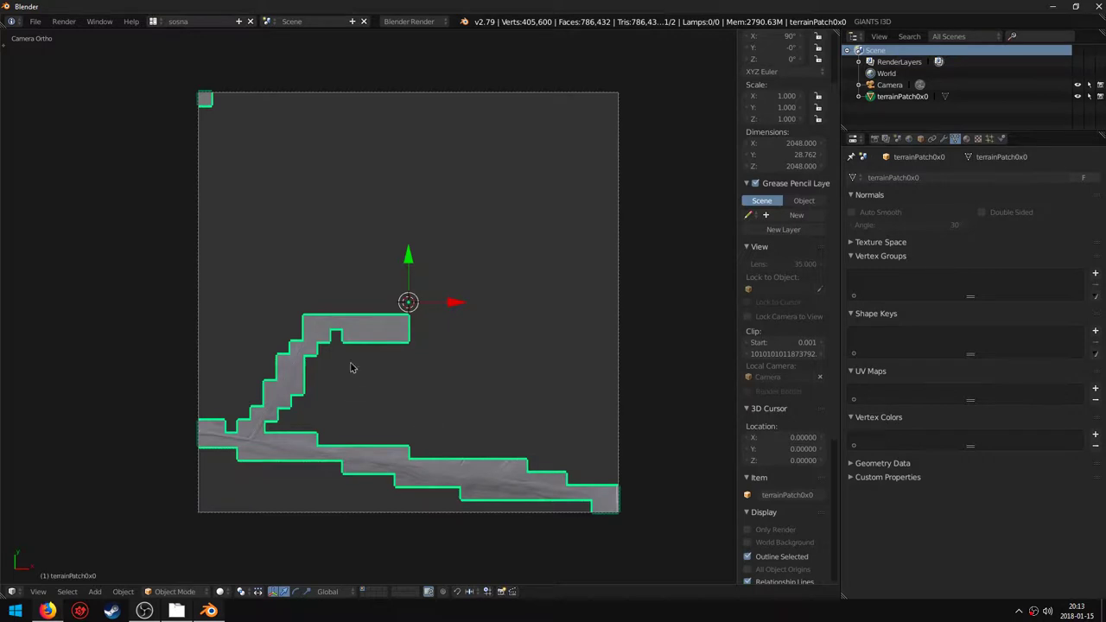
- Enter Edit Mode with solid shading, select all vertices, and split the 3D view in two
{"action": "key", "text": "Tab"}
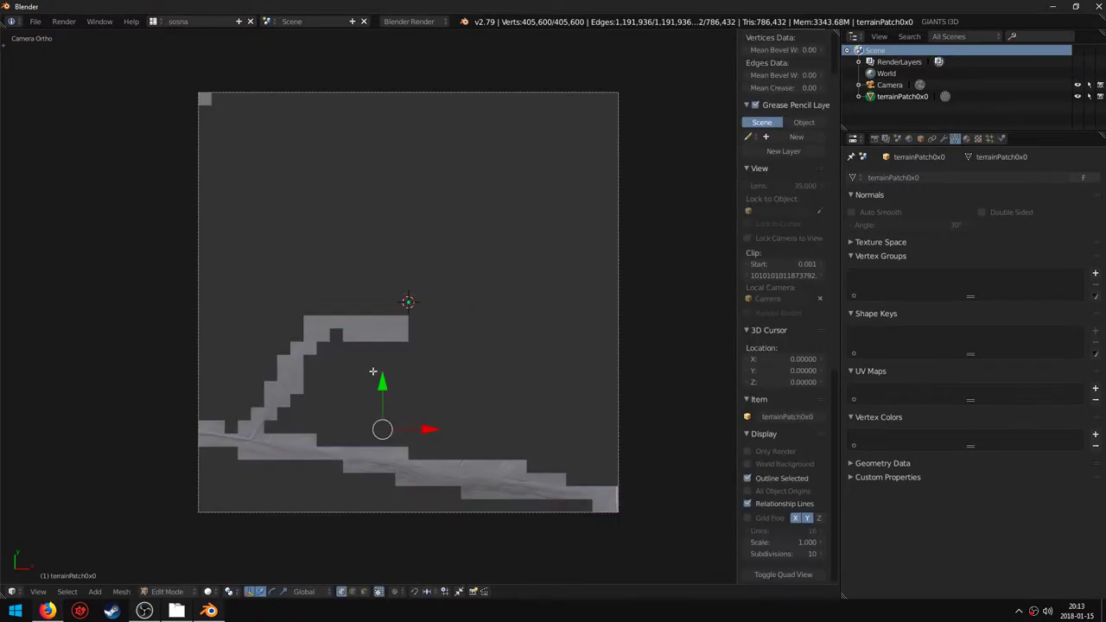
{"action": "left_click", "coordinate": [208, 592]}
{"action": "left_click", "coordinate": [169, 566]}
{"action": "key", "text": "a"}
{"action": "key", "text": "a"}
{"action": "middle_click_drag", "start_coordinate": [374, 434], "coordinate": [376, 412]}
{"action": "key", "text": "a"}
{"action": "key", "text": "KP_0"}
{"action": "left_click_drag", "start_coordinate": [3, 594], "coordinate": [389, 282]}
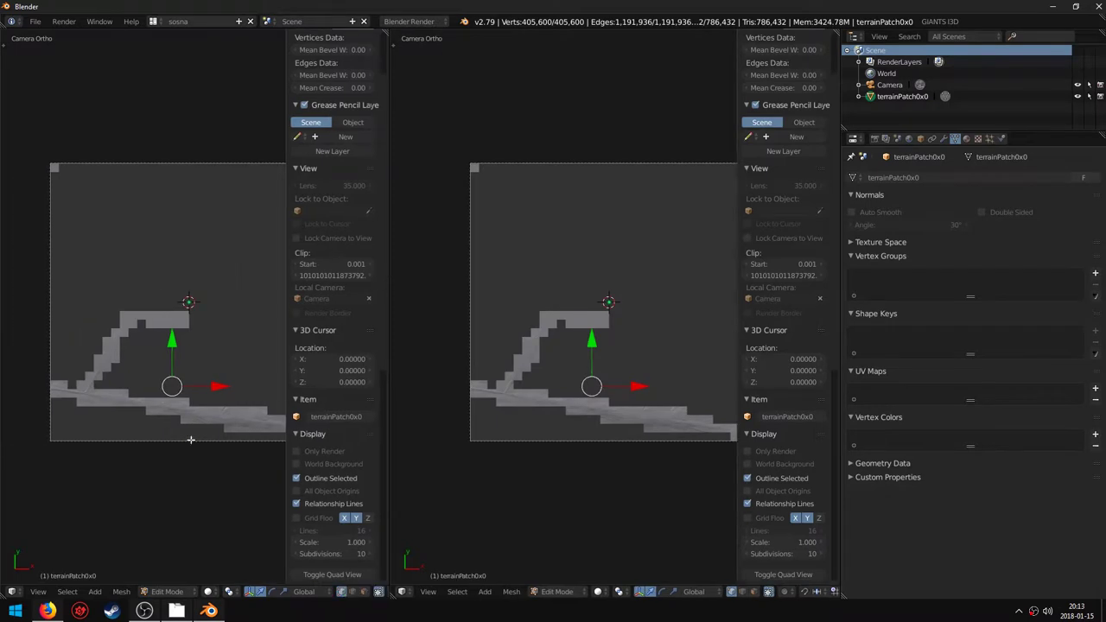
{"action": "left_click", "coordinate": [12, 596]}
- Make the left area a UV/Image Editor and give the road mesh a new material and texture
{"action": "left_click", "coordinate": [47, 501]}
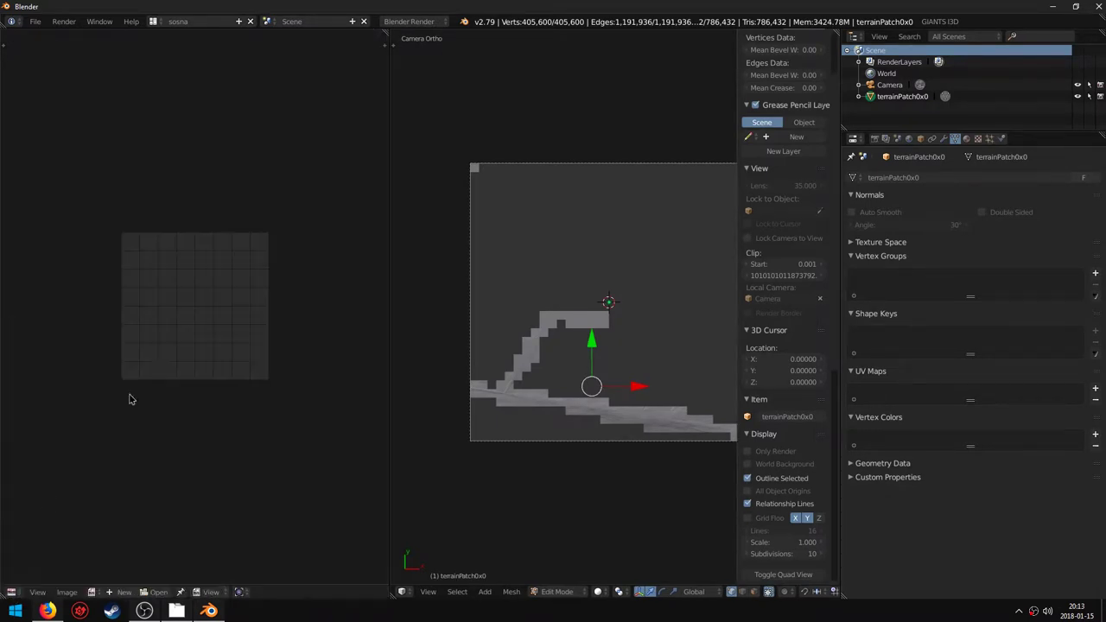
{"action": "left_click", "coordinate": [966, 138]}
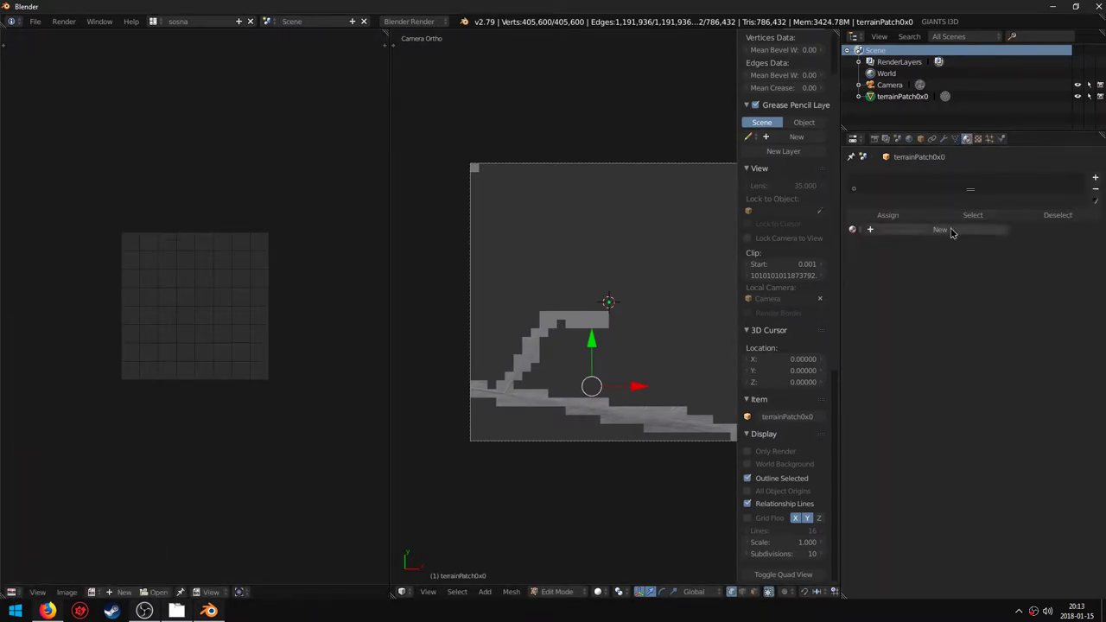
{"action": "left_click", "coordinate": [977, 140]}
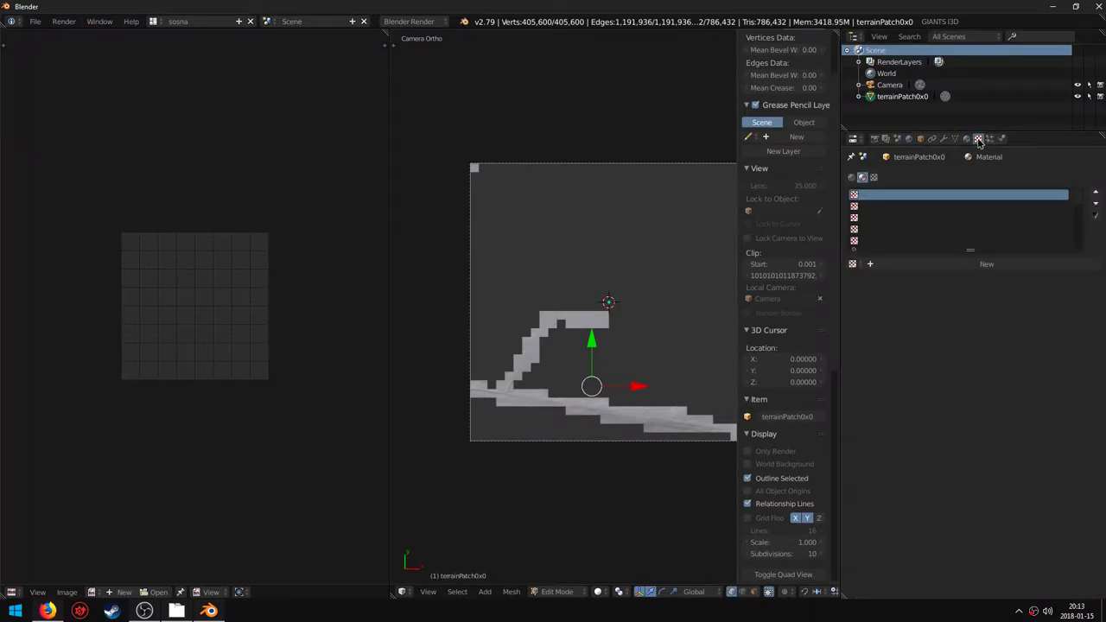
{"action": "left_click", "coordinate": [972, 266]}
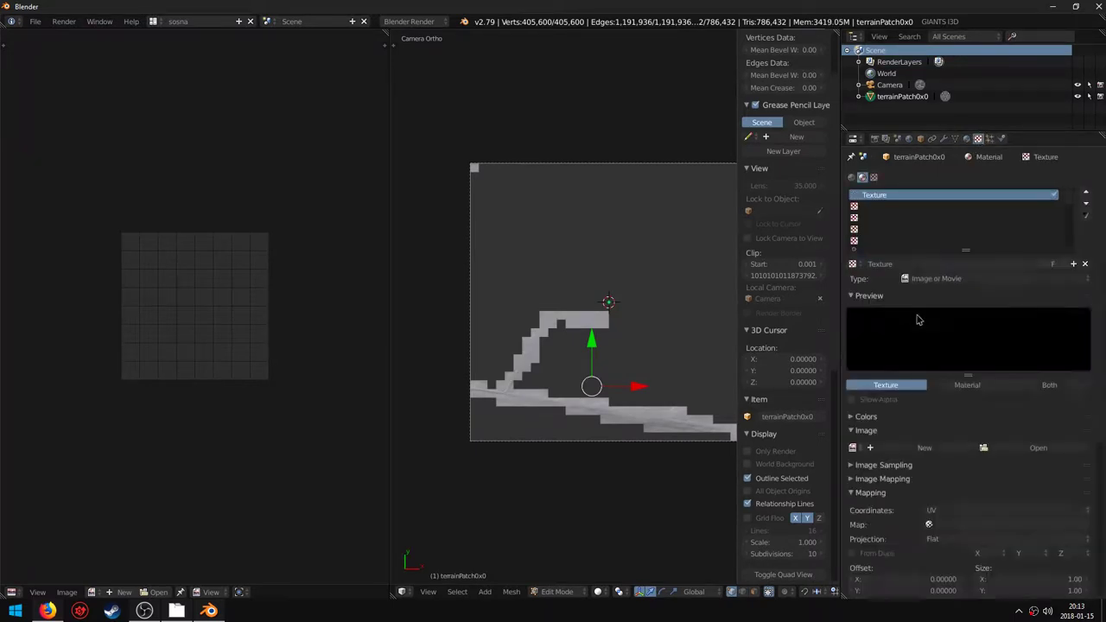
- Load roughGrass_diffuse3.DDS from the map's terrain textures folder as the texture image
{"action": "left_click", "coordinate": [1025, 447]}
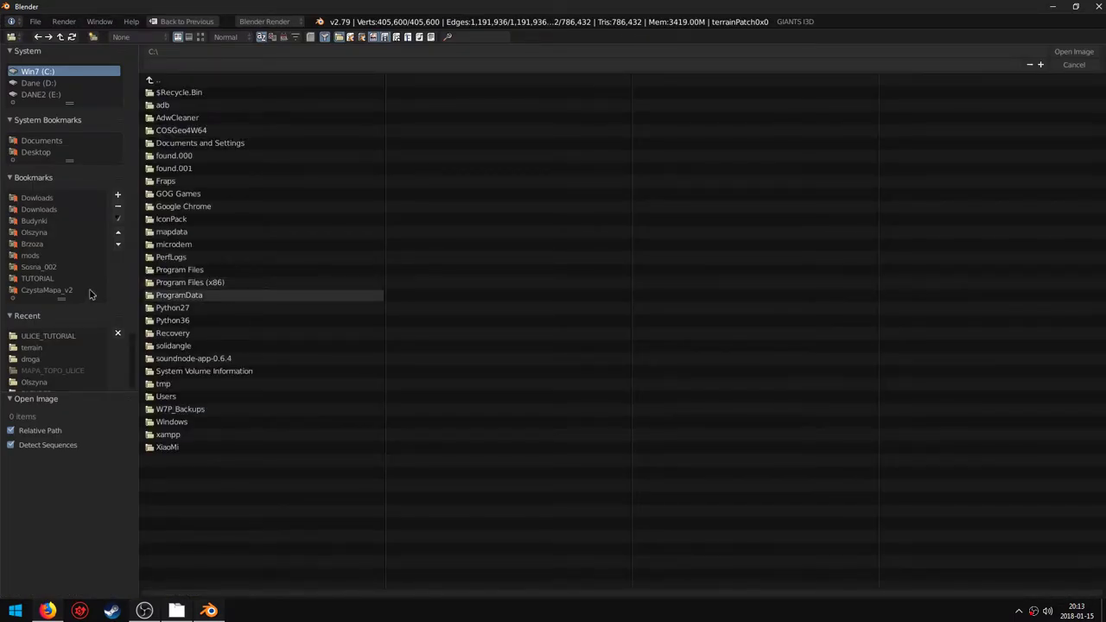
{"action": "left_click", "coordinate": [49, 337]}
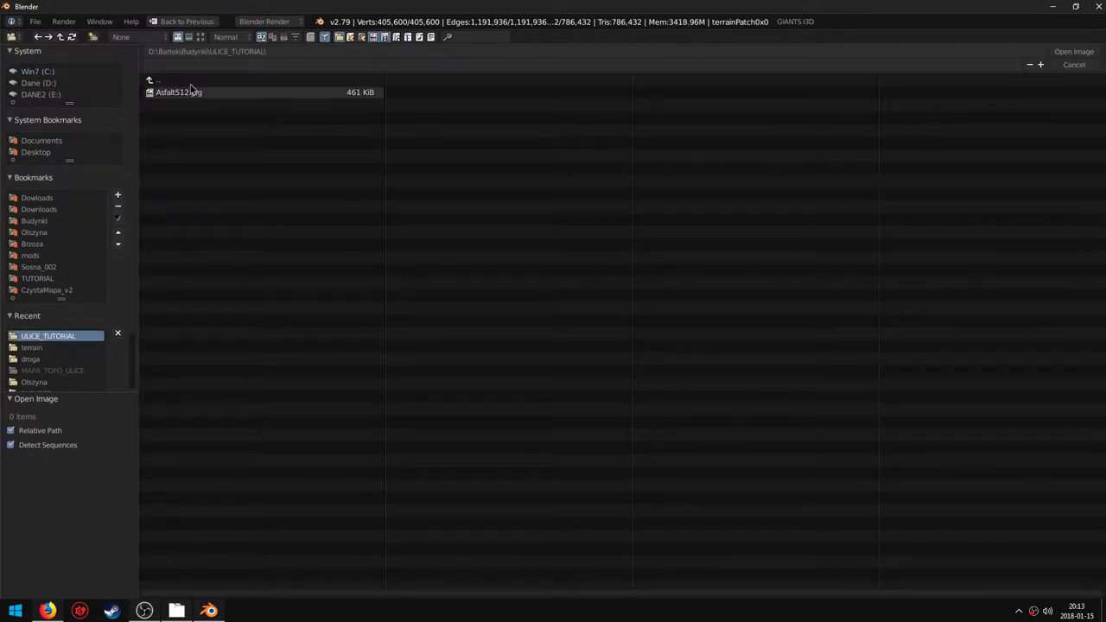
{"action": "left_click", "coordinate": [31, 347]}
{"action": "left_click", "coordinate": [200, 36]}
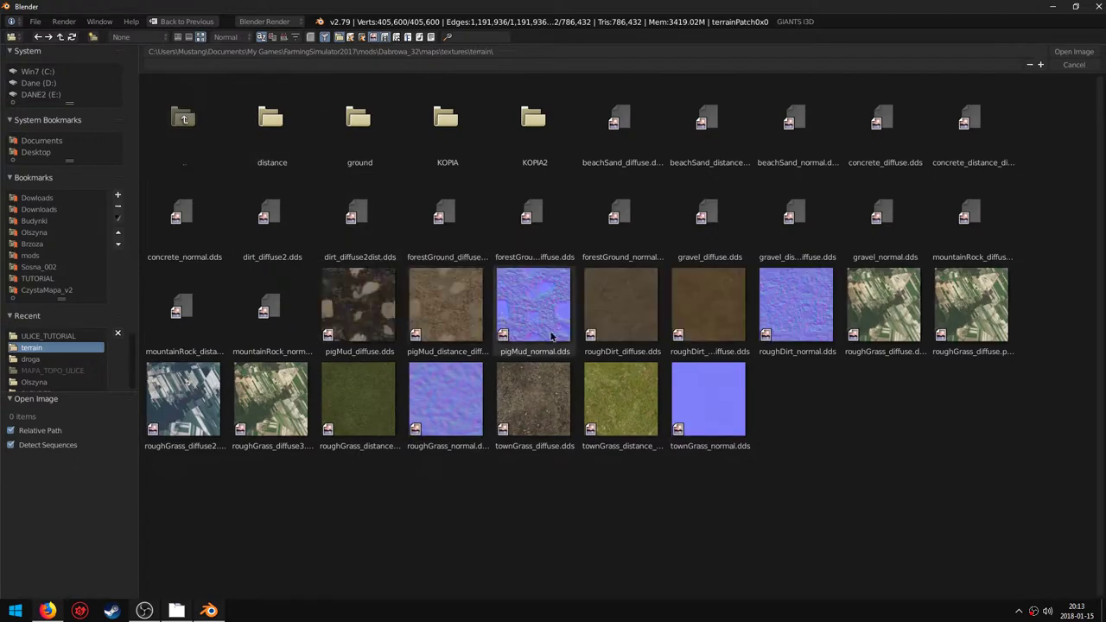
{"action": "left_click", "coordinate": [290, 404]}
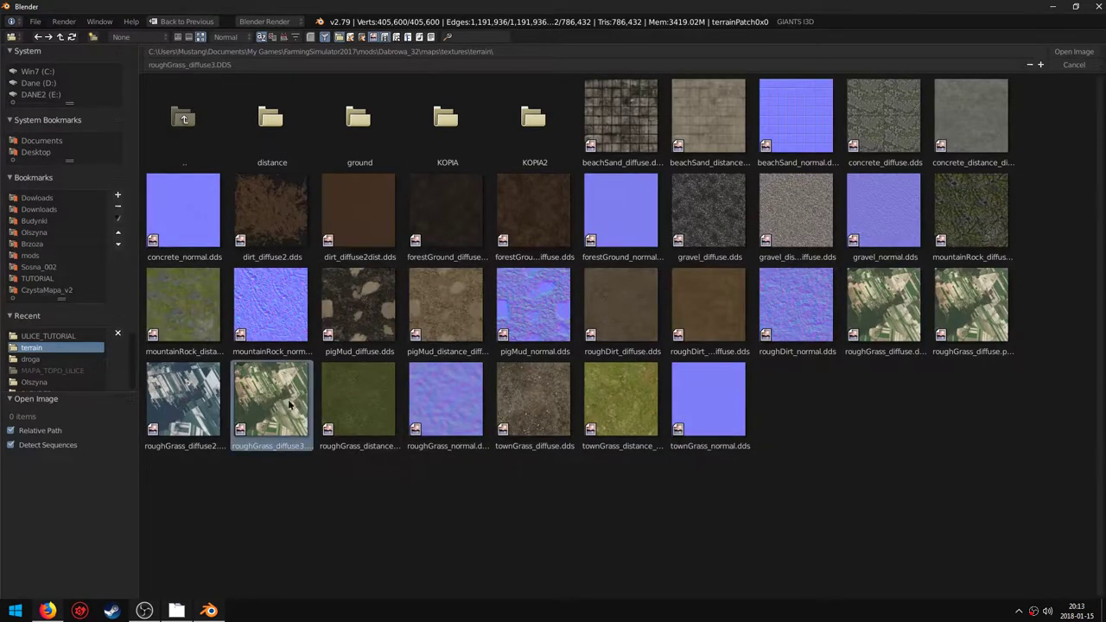
{"action": "left_click", "coordinate": [1061, 52]}
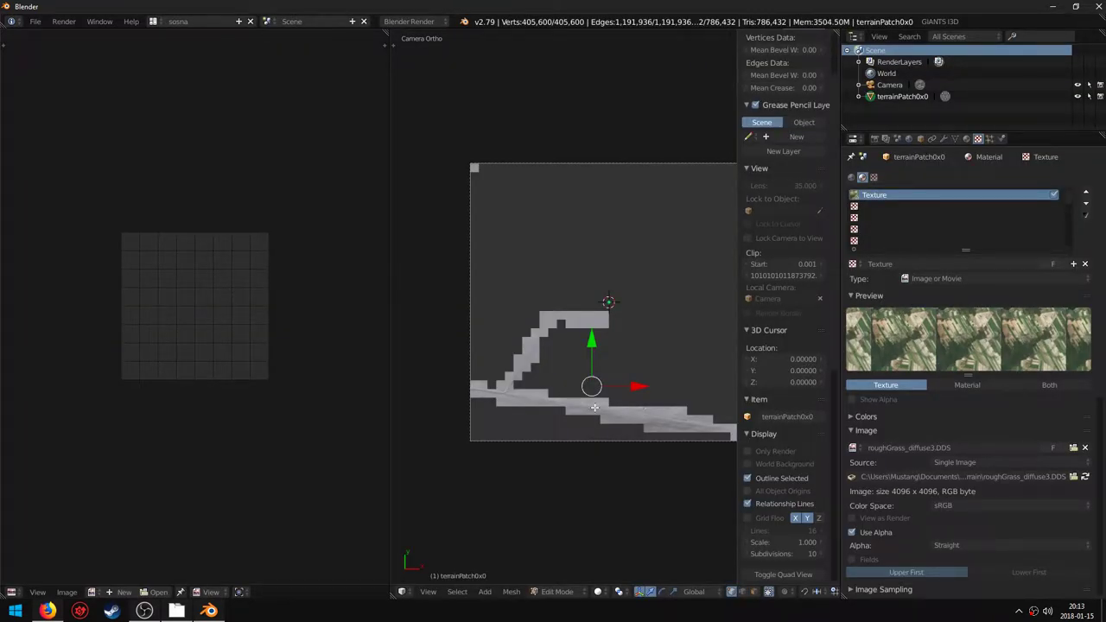
- Switch the viewport to material shading and project the terrain's UVs from the camera view
{"action": "scroll", "coordinate": [594, 406], "scroll_direction": "up", "scroll_amount": 1}
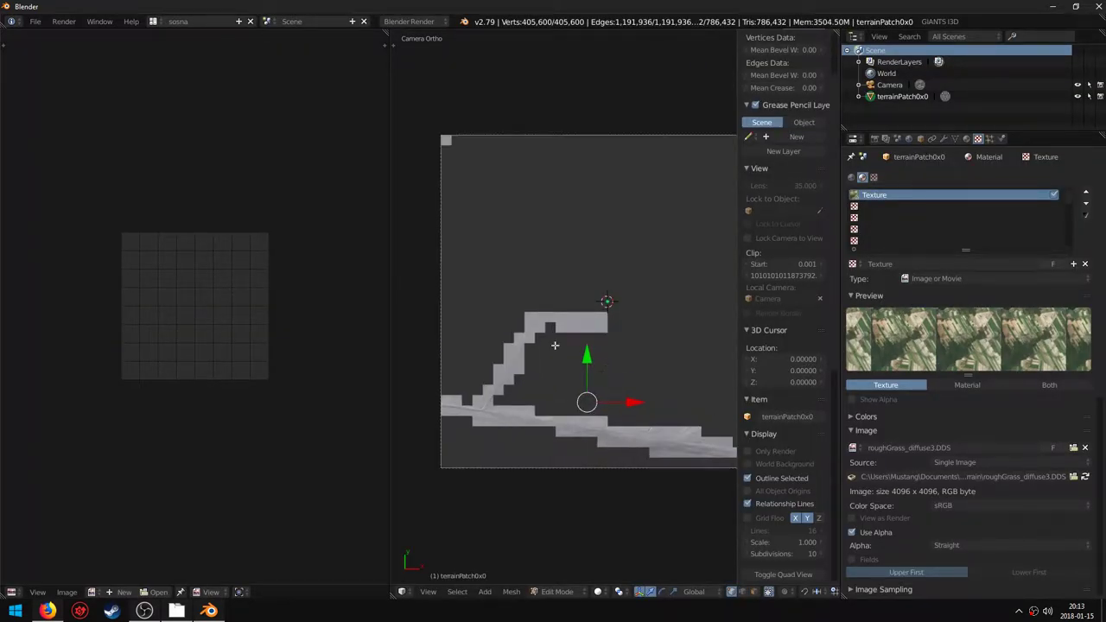
{"action": "middle_click_drag", "start_coordinate": [554, 345], "coordinate": [541, 394], "text": "shift"}
{"action": "scroll", "coordinate": [542, 400], "scroll_direction": "up", "scroll_amount": 1}
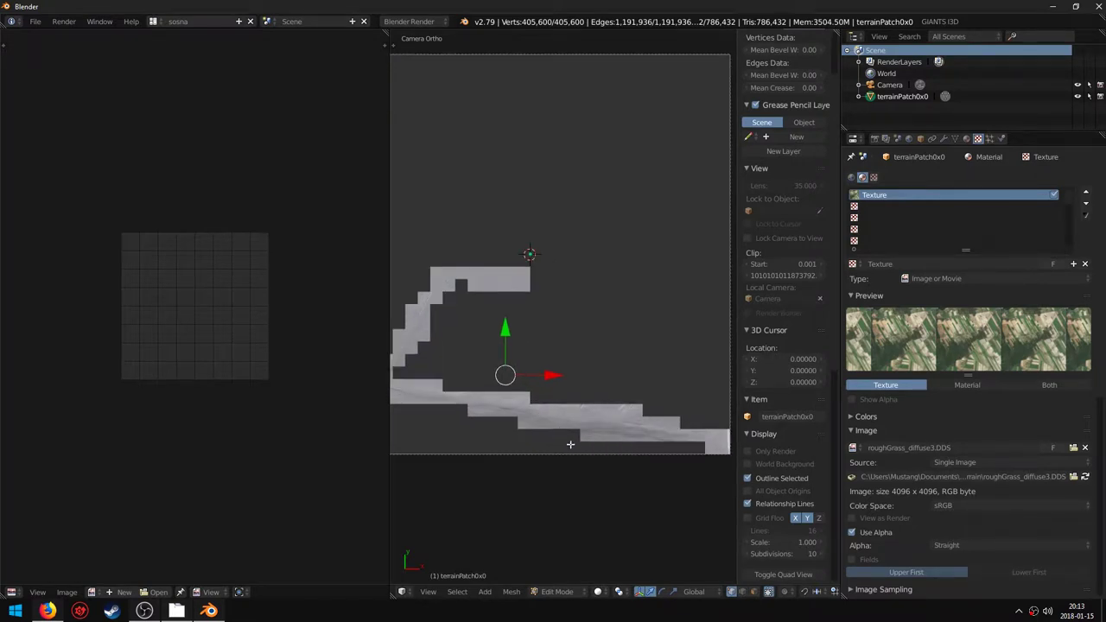
{"action": "scroll", "coordinate": [572, 446], "scroll_direction": "down", "scroll_amount": 1}
{"action": "left_click", "coordinate": [598, 592]}
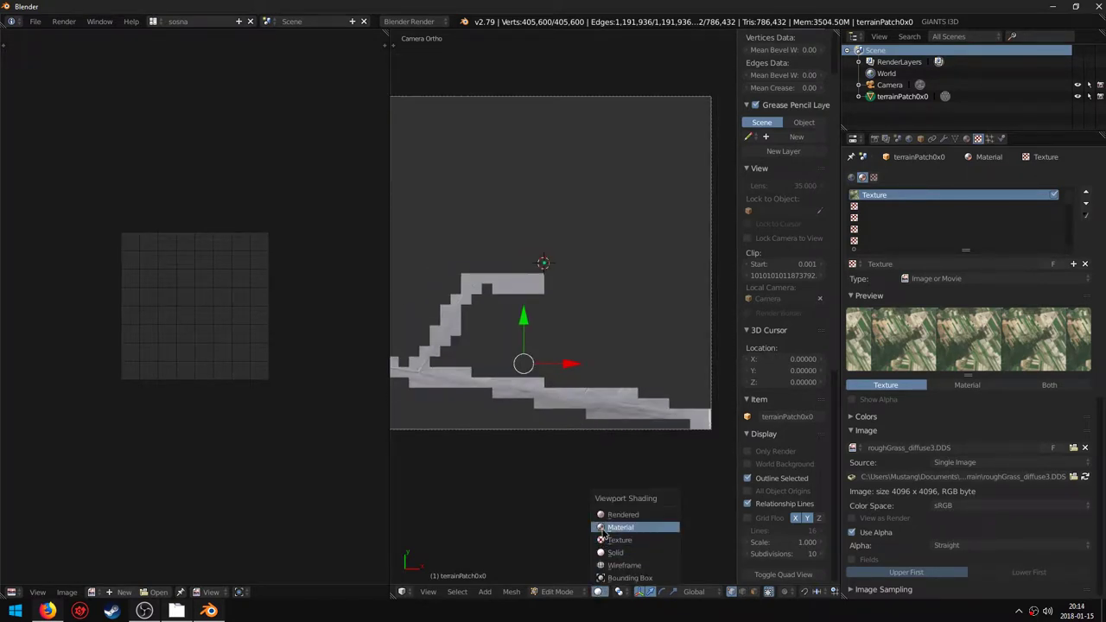
{"action": "left_click", "coordinate": [619, 527]}
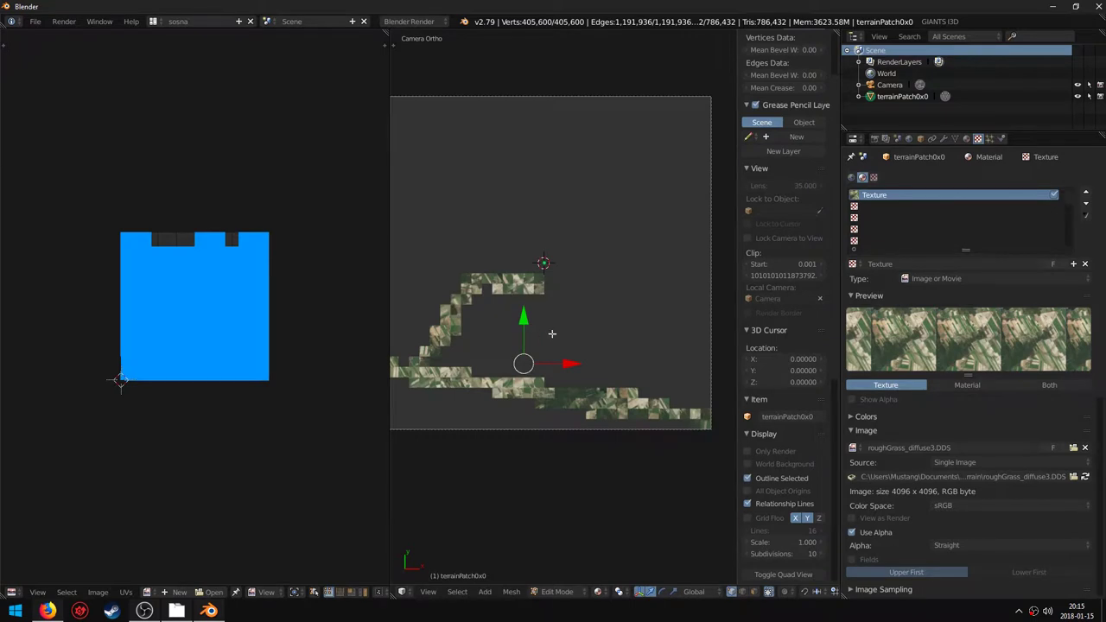
{"action": "key", "text": "u"}
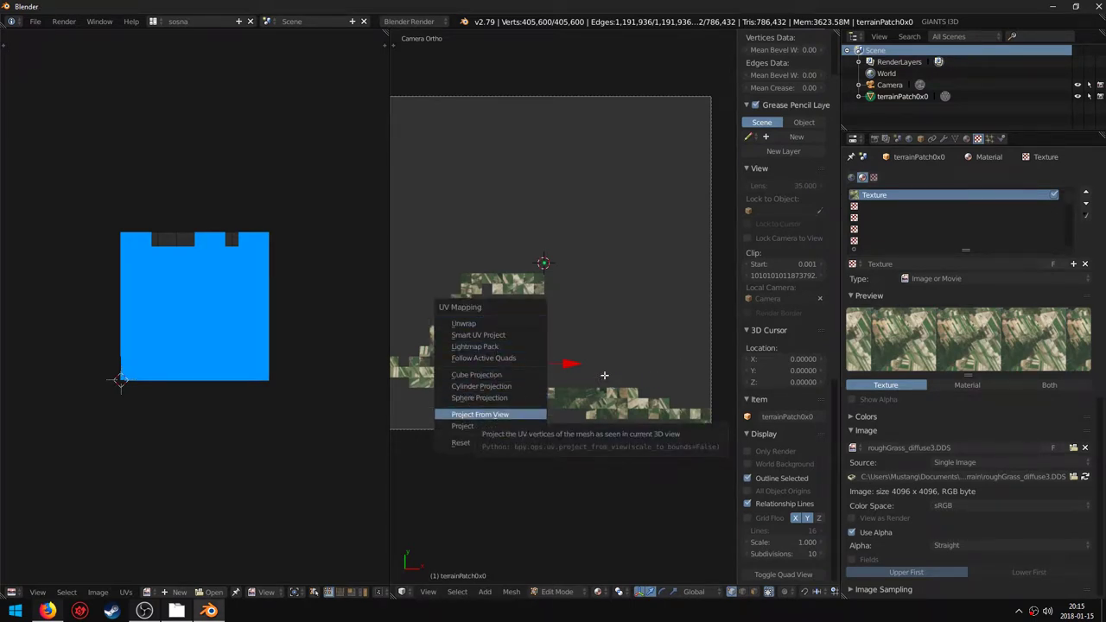
{"action": "key", "text": "Return"}
- Display the roughGrass_diffuse image behind the UVs in the UV editor
{"action": "left_click", "coordinate": [149, 593]}
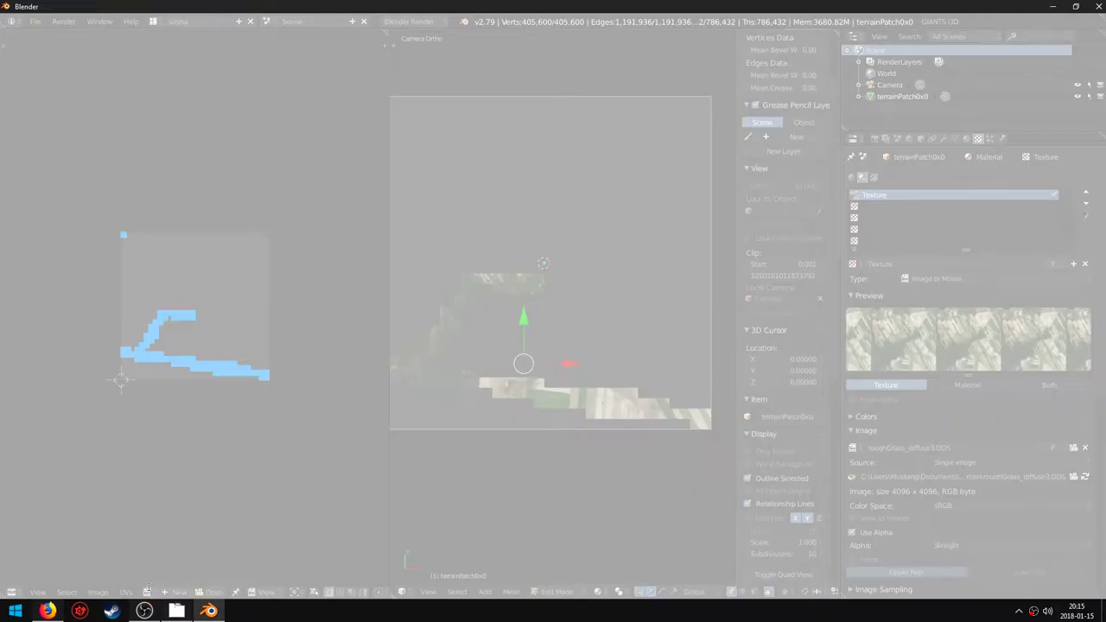
{"action": "left_click", "coordinate": [152, 486]}
{"action": "scroll", "coordinate": [233, 487], "scroll_direction": "down", "scroll_amount": 10}
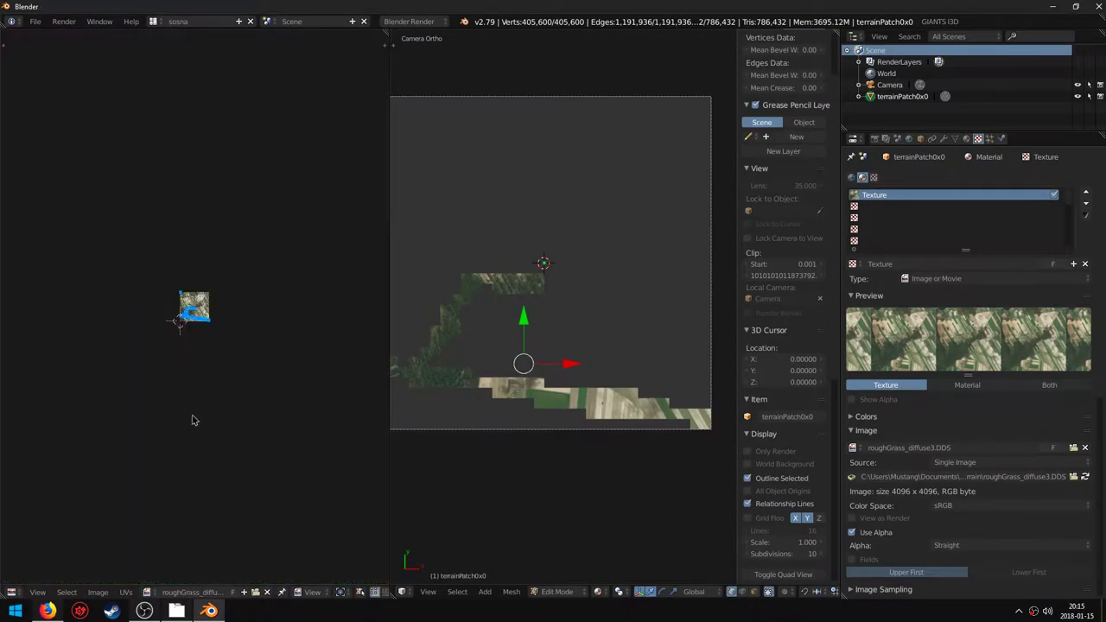
{"action": "scroll", "coordinate": [195, 417], "scroll_direction": "up", "scroll_amount": 5}
- Mirror the UVs on the Y axis and return to Object Mode
{"action": "left_click", "coordinate": [125, 591]}
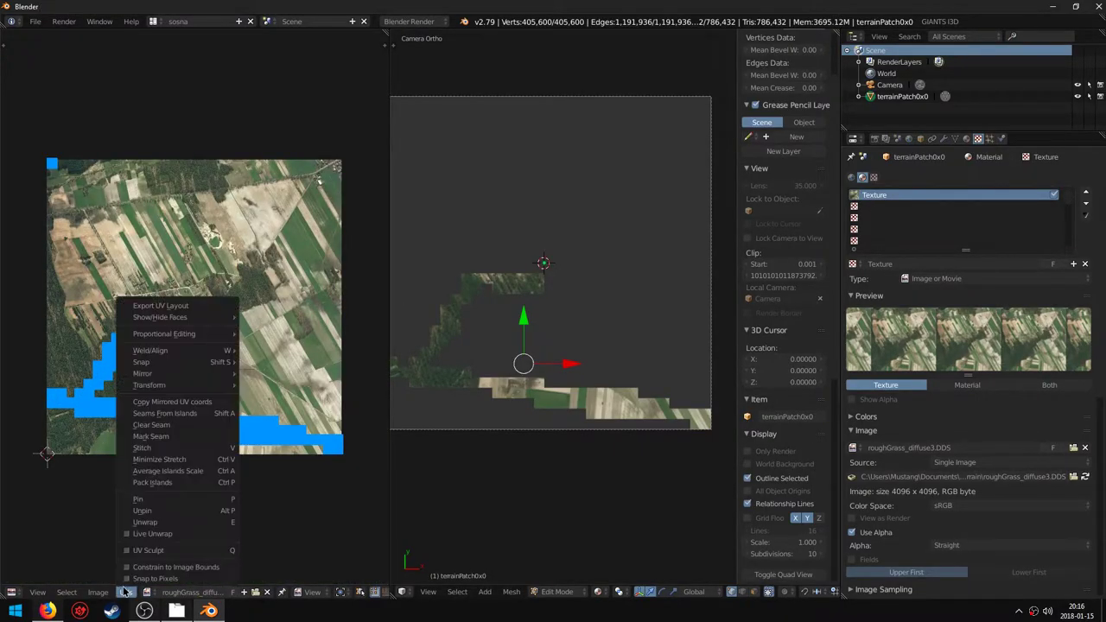
{"action": "mouse_move", "coordinate": [165, 379]}
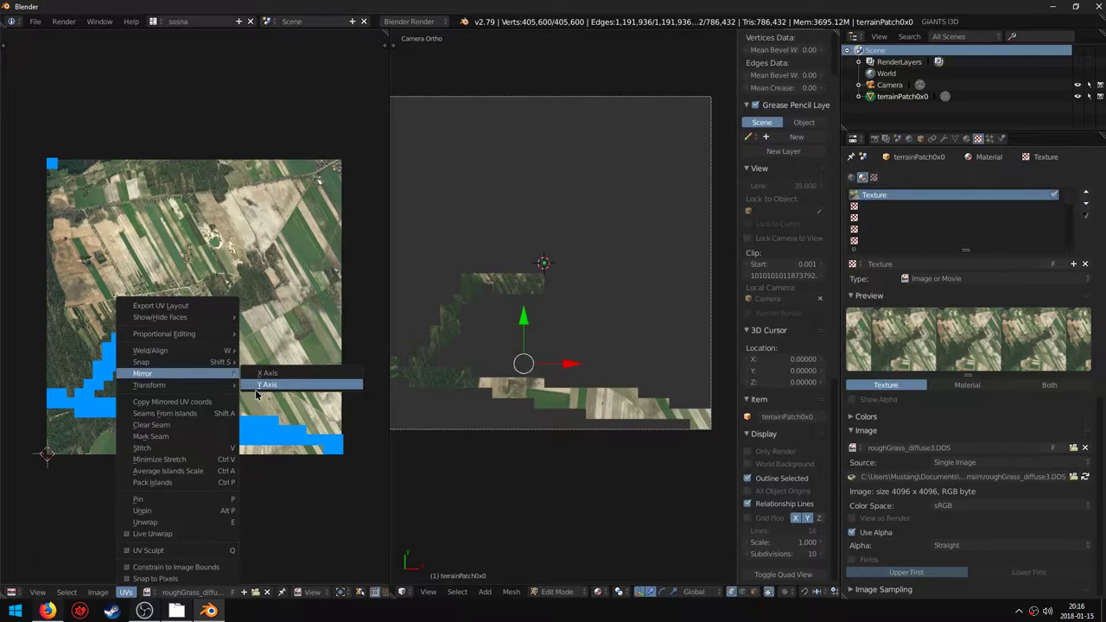
{"action": "left_click", "coordinate": [266, 384]}
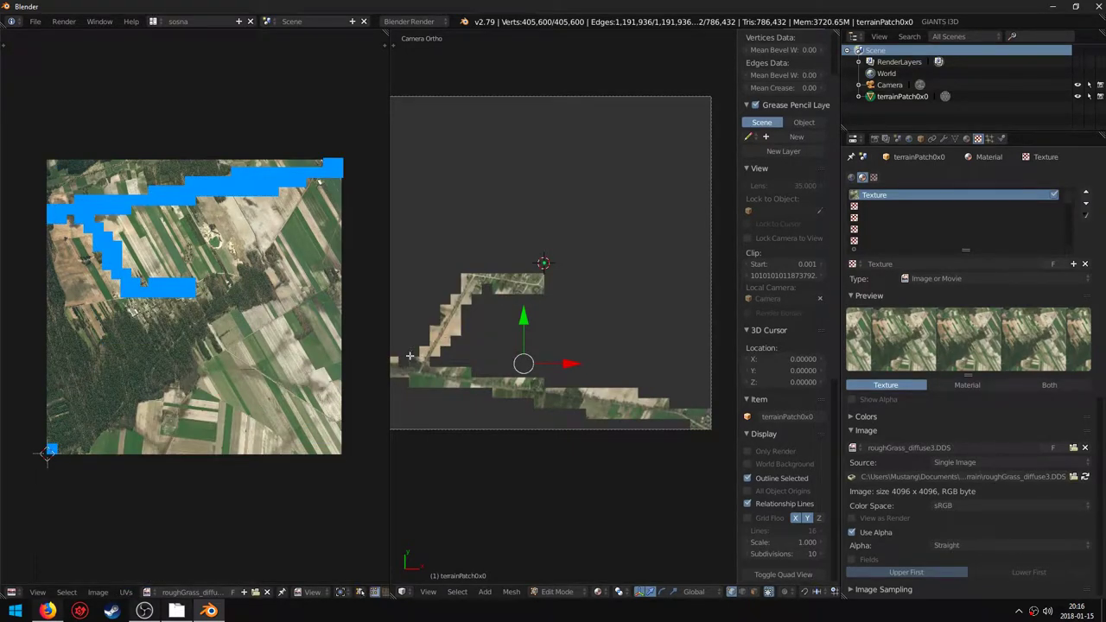
{"action": "left_click", "coordinate": [559, 591]}
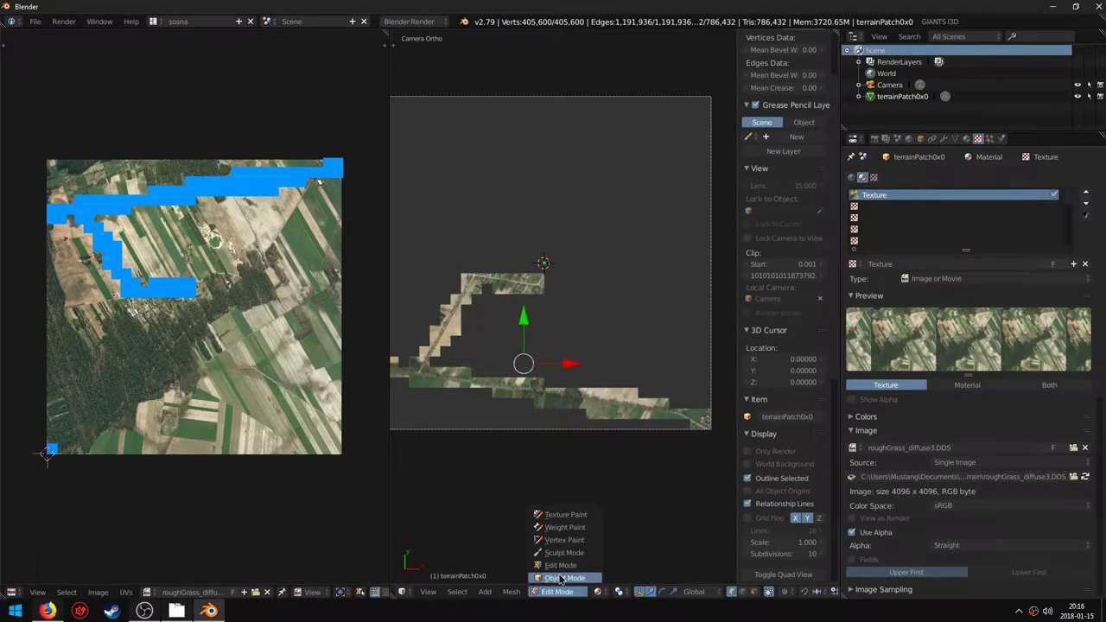
{"action": "left_click", "coordinate": [564, 577]}
- In camera view, place the 3D cursor at the road junction and add a Bezier curve there
{"action": "middle_click_drag", "start_coordinate": [564, 577], "coordinate": [313, 443]}
{"action": "key", "text": "KP_0"}
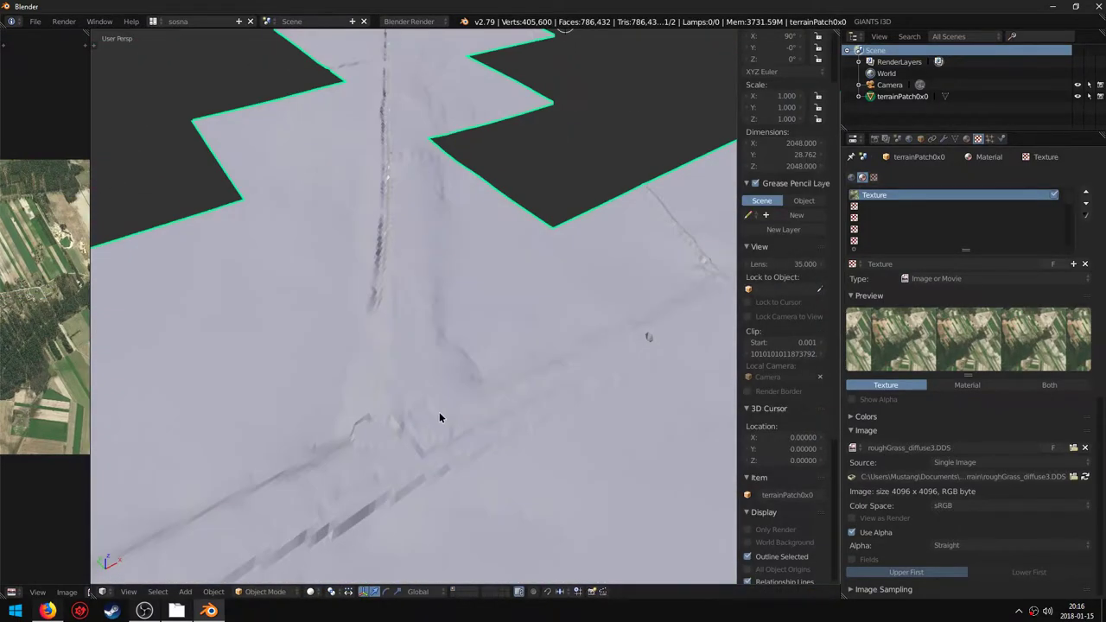
{"action": "scroll", "coordinate": [381, 433], "scroll_direction": "up", "scroll_amount": 10}
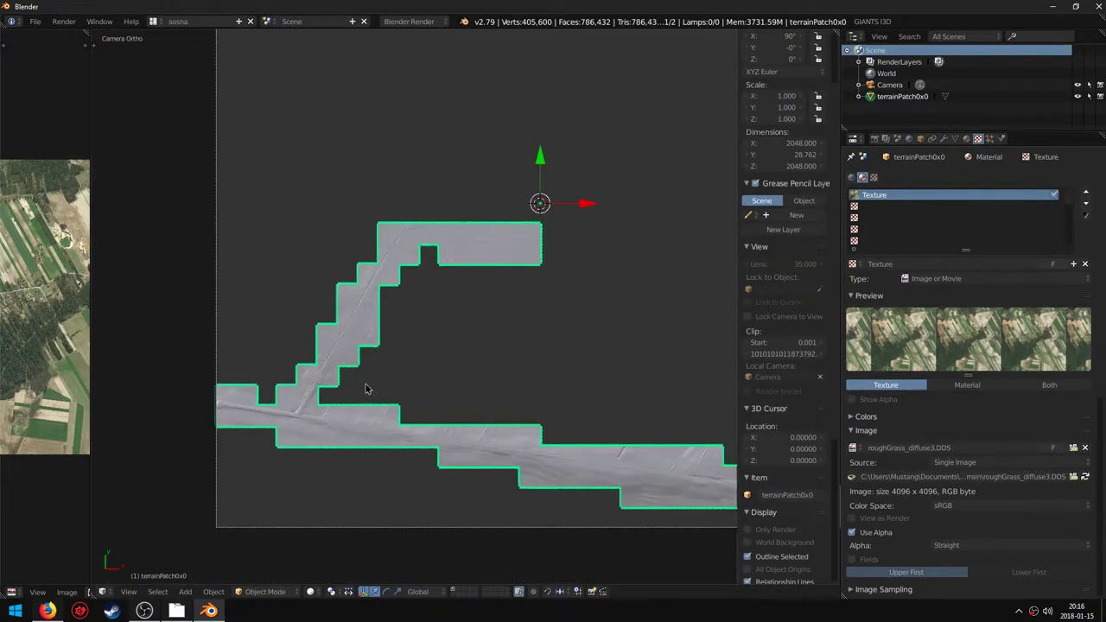
{"action": "scroll", "coordinate": [461, 417], "scroll_direction": "up", "scroll_amount": 5}
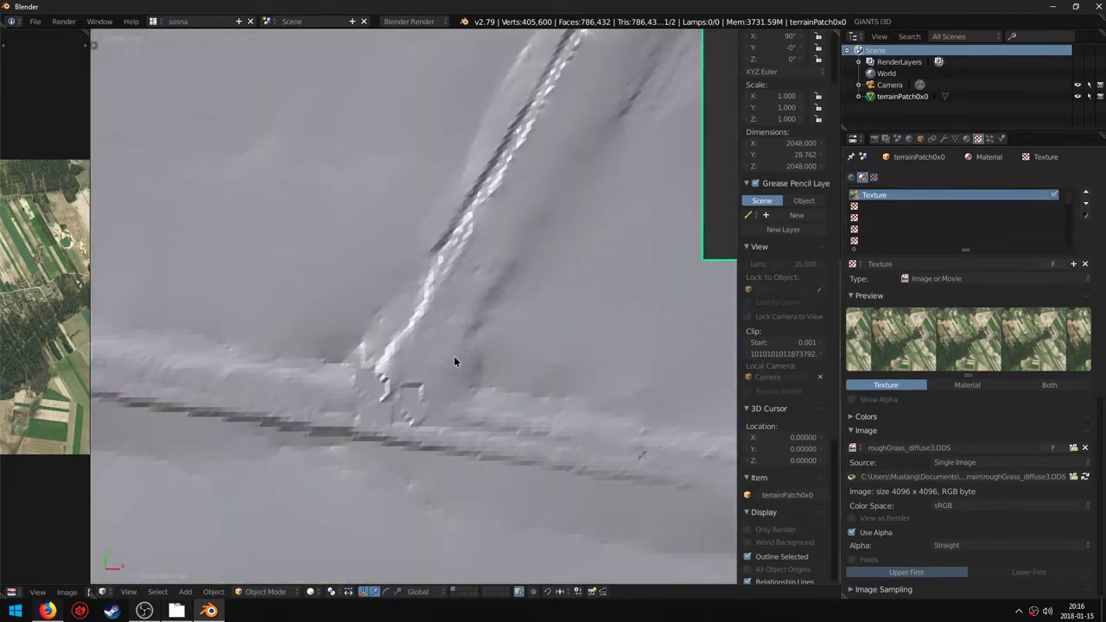
{"action": "left_click", "coordinate": [416, 389]}
{"action": "key", "text": "shift+a"}
{"action": "mouse_move", "coordinate": [406, 288]}
{"action": "left_click", "coordinate": [483, 279]}
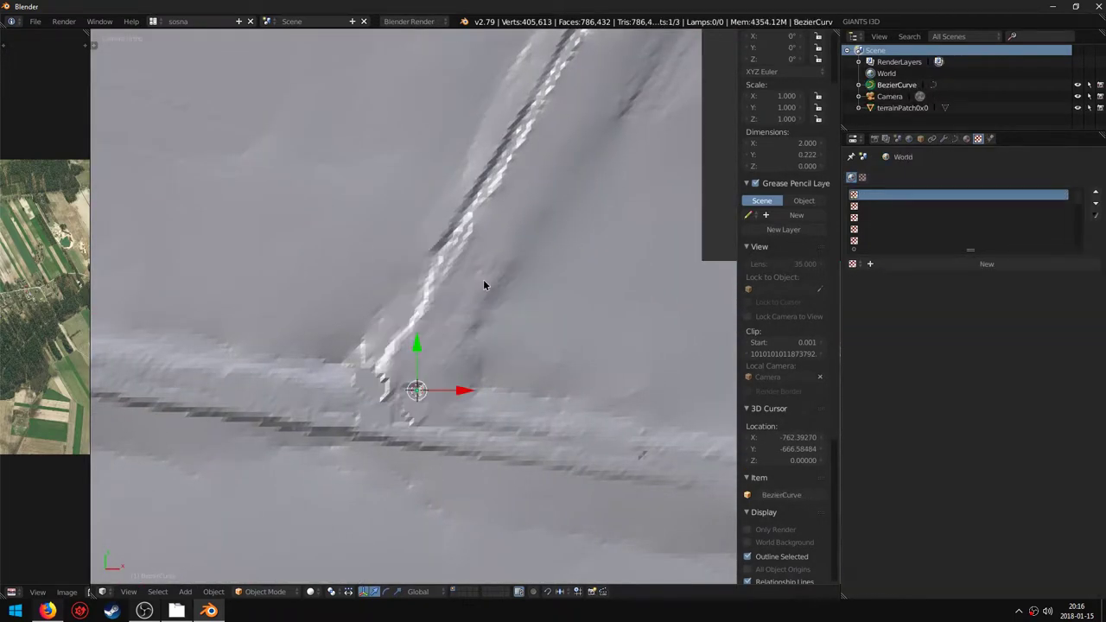
- Enable X-Ray on the curve and scale it to 7.735
{"action": "scroll", "coordinate": [418, 406], "scroll_direction": "up", "scroll_amount": 5}
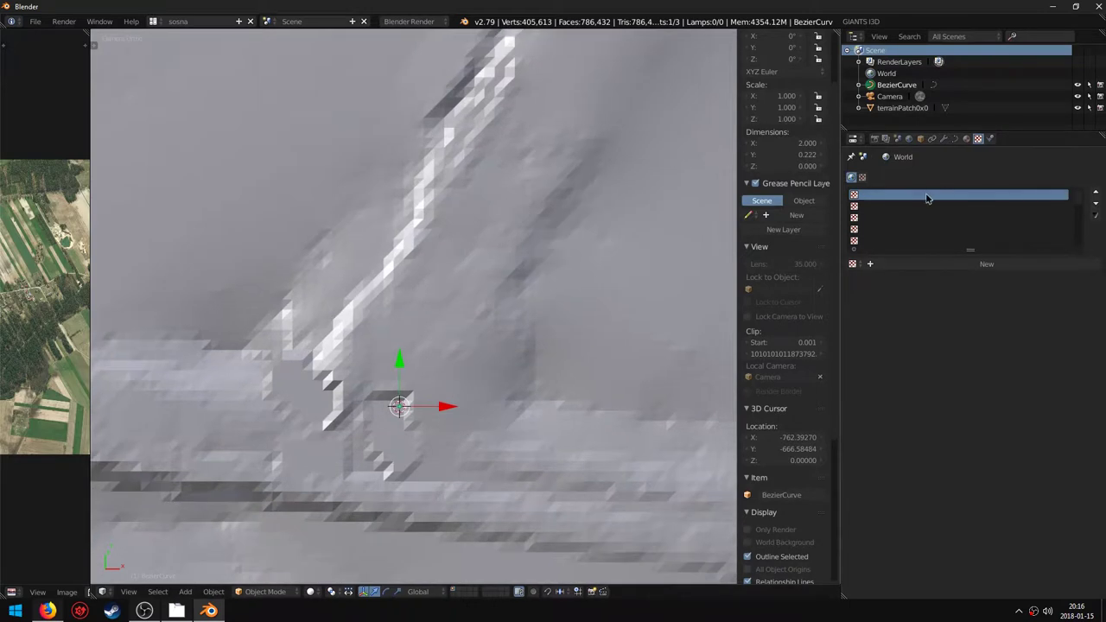
{"action": "left_click", "coordinate": [954, 140]}
{"action": "left_click", "coordinate": [921, 141]}
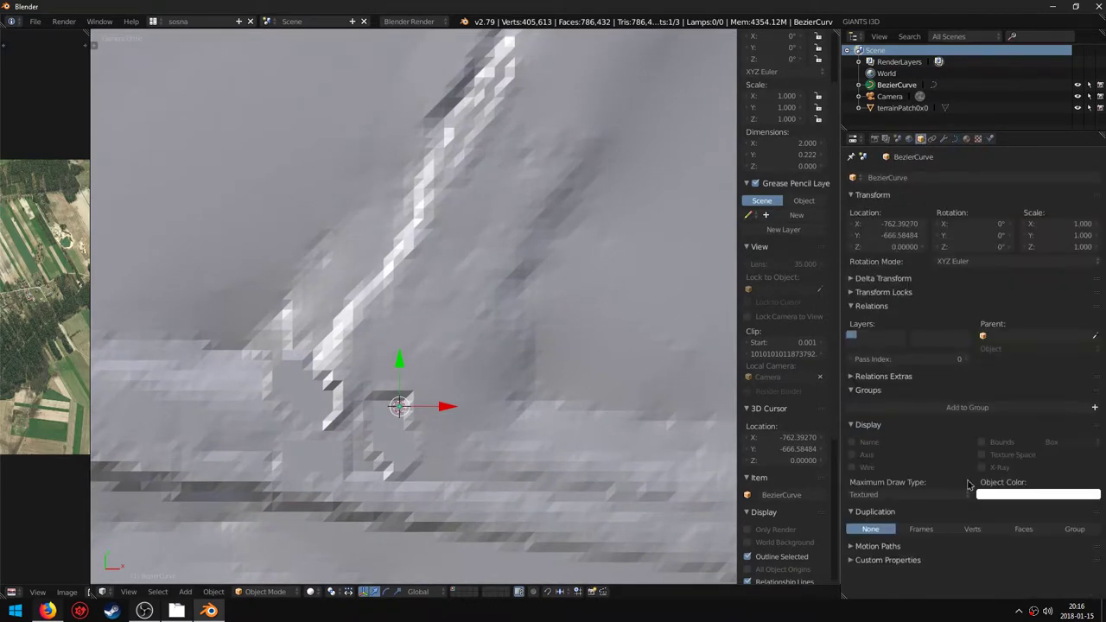
{"action": "left_click", "coordinate": [982, 468]}
{"action": "key", "text": "s"}
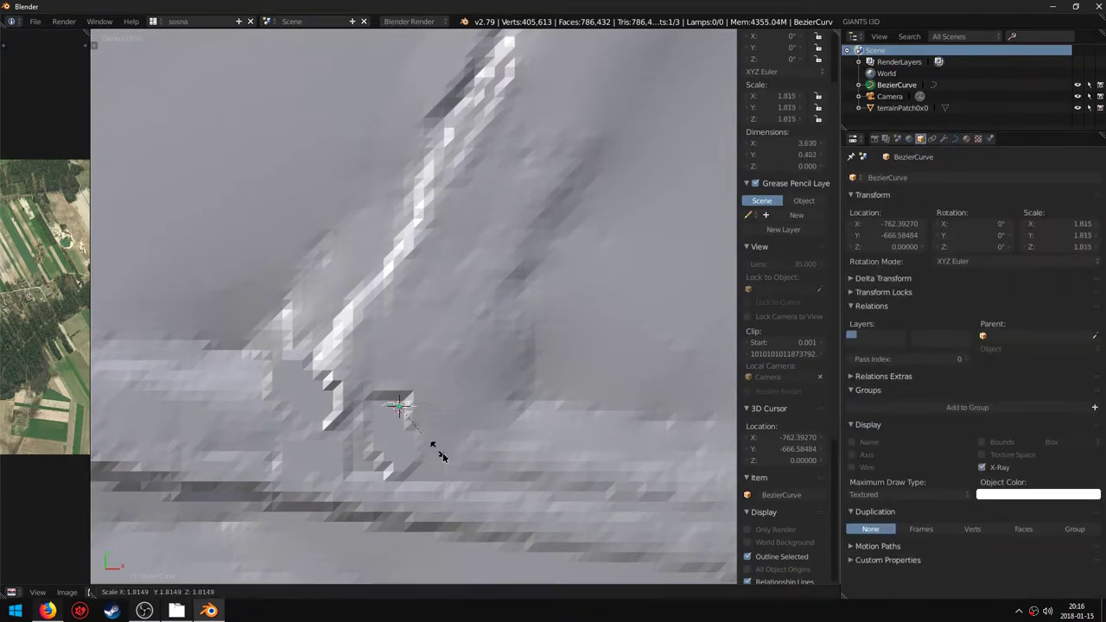
{"action": "left_click", "coordinate": [520, 501]}
- In Edit Mode, set the curve's spline type to Poly
{"action": "key", "text": "t"}
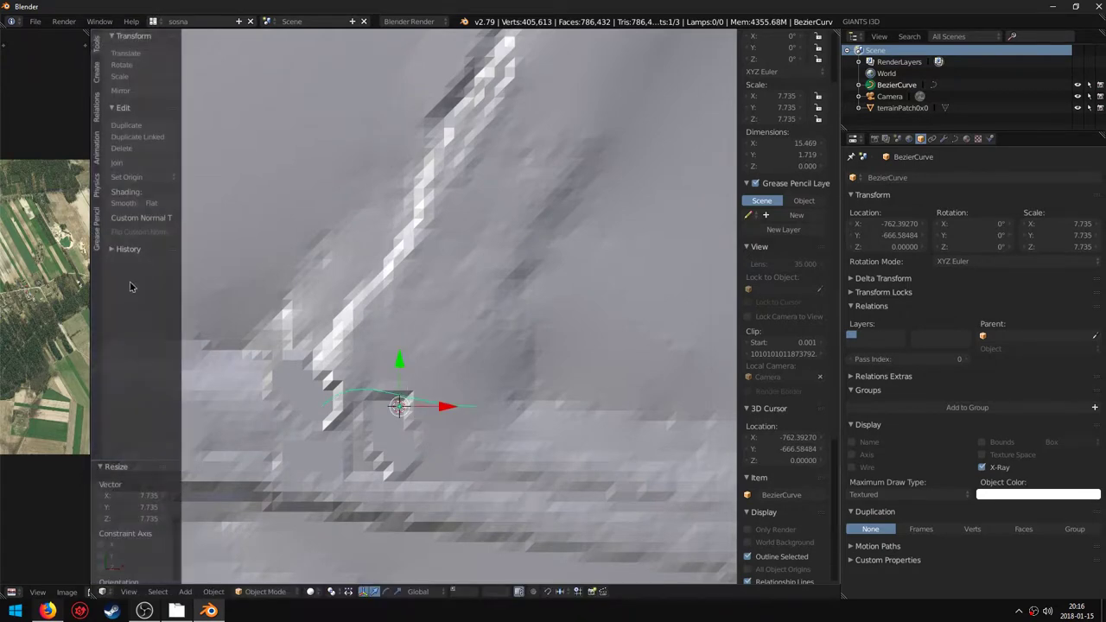
{"action": "left_click", "coordinate": [96, 73]}
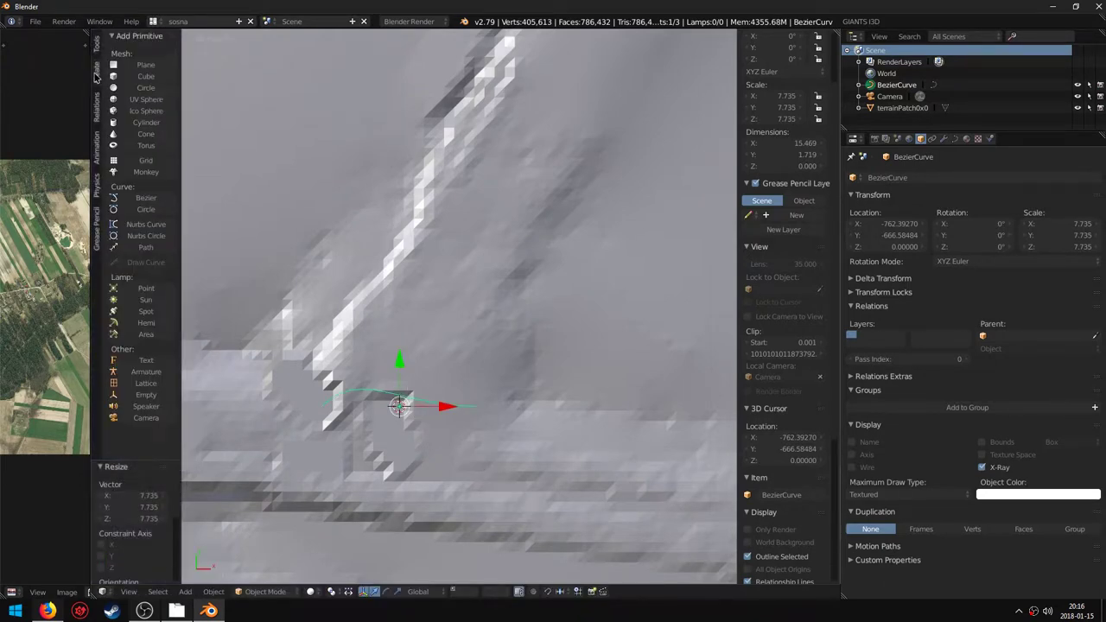
{"action": "left_click", "coordinate": [96, 47]}
{"action": "key", "text": "Tab"}
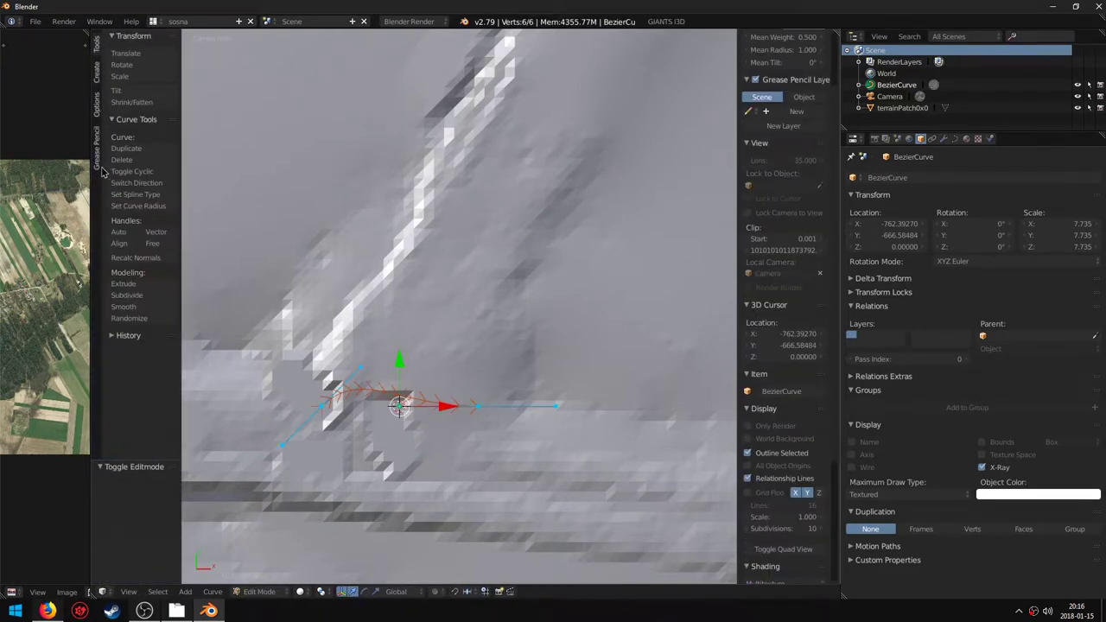
{"action": "left_click", "coordinate": [135, 195]}
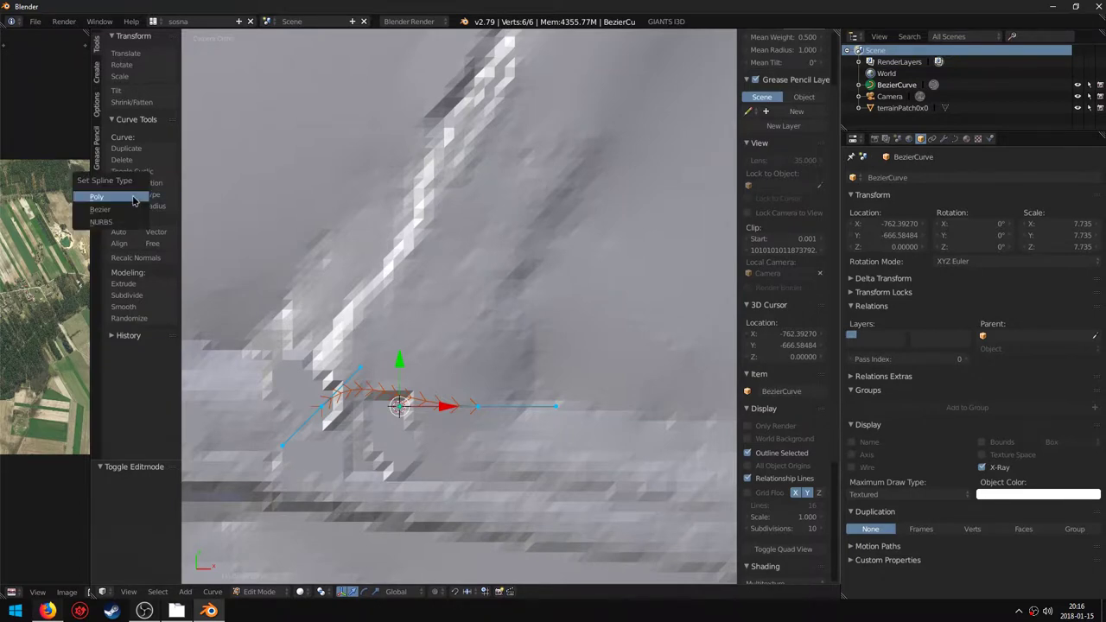
{"action": "left_click", "coordinate": [104, 208]}
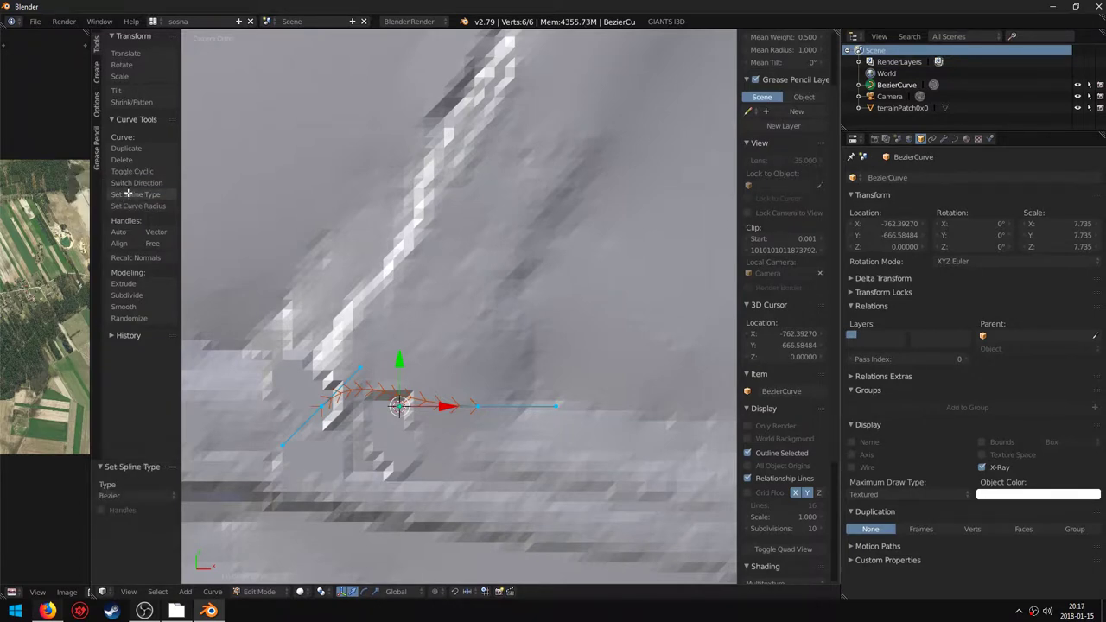
{"action": "left_click", "coordinate": [129, 195]}
{"action": "left_click", "coordinate": [89, 184]}
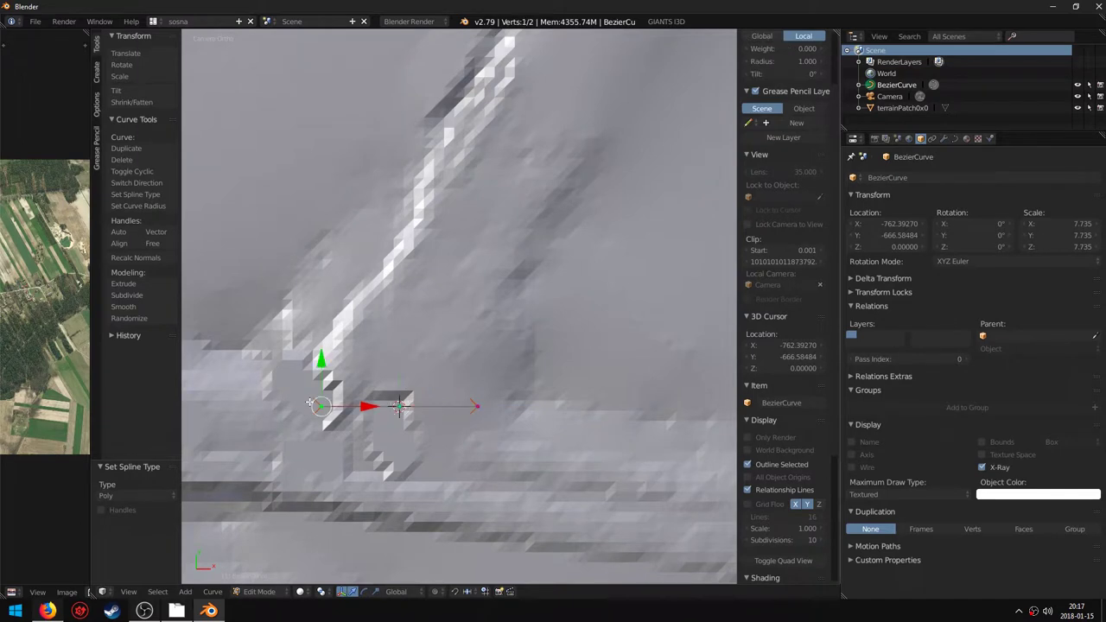
- Switch to Texture shading and move both curve endpoints onto the road
{"action": "mouse_move", "coordinate": [337, 406]}
{"action": "left_mouse_down"}
{"action": "mouse_move", "coordinate": [397, 430]}
{"action": "mouse_move", "coordinate": [371, 423]}
{"action": "mouse_move", "coordinate": [333, 480]}
{"action": "mouse_move", "coordinate": [336, 466]}
{"action": "left_mouse_up"}
{"action": "left_click", "coordinate": [301, 591]}
{"action": "left_click", "coordinate": [323, 527]}
{"action": "right_click_drag", "start_coordinate": [473, 409], "coordinate": [439, 271]}
{"action": "right_click", "coordinate": [349, 456]}
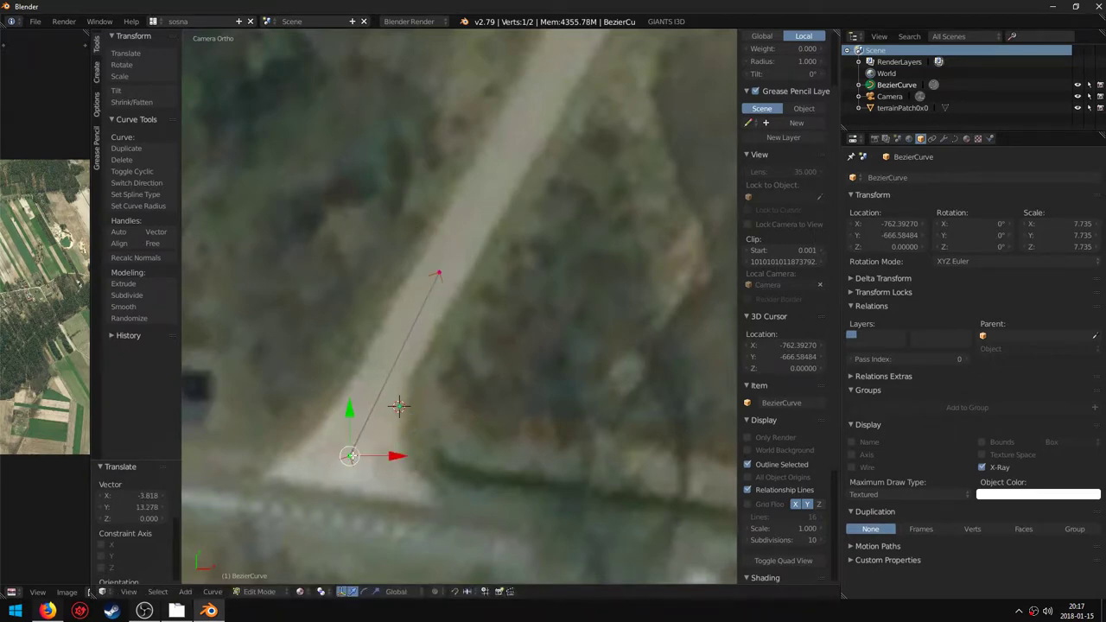
{"action": "right_click_drag", "start_coordinate": [349, 456], "coordinate": [371, 398]}
{"action": "right_click", "coordinate": [438, 272]}
- Extrude a new curve point onto the road, then switch to top orthographic view
{"action": "scroll", "coordinate": [437, 271], "scroll_direction": "down", "scroll_amount": 3}
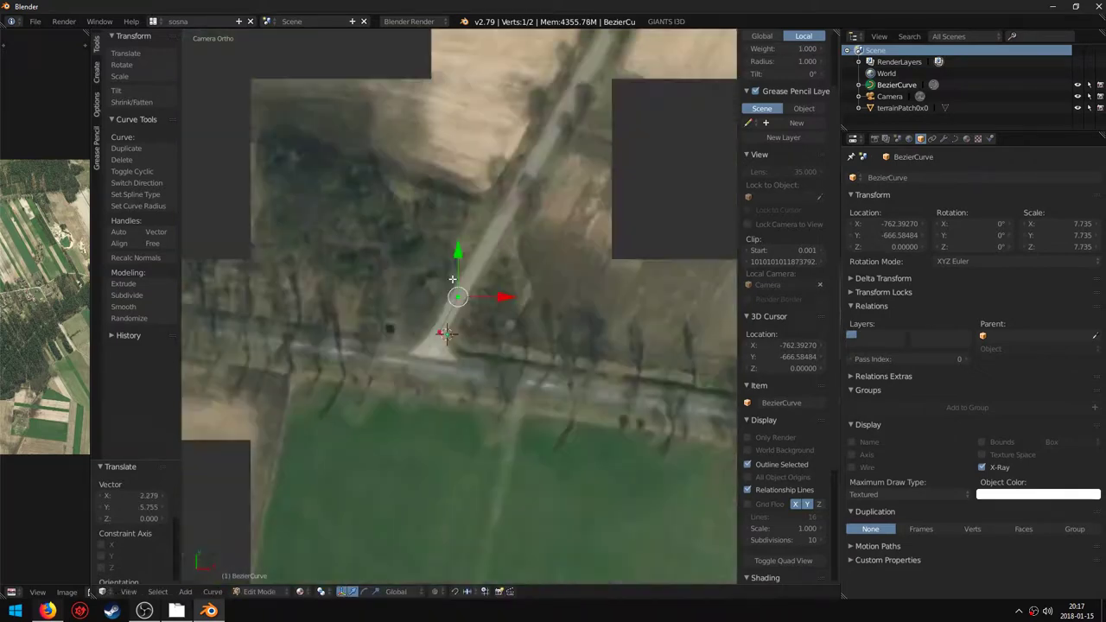
{"action": "middle_click_drag", "start_coordinate": [438, 271], "coordinate": [630, 437]}
{"action": "scroll", "coordinate": [630, 437], "scroll_direction": "up", "scroll_amount": 6}
{"action": "key", "text": "e"}
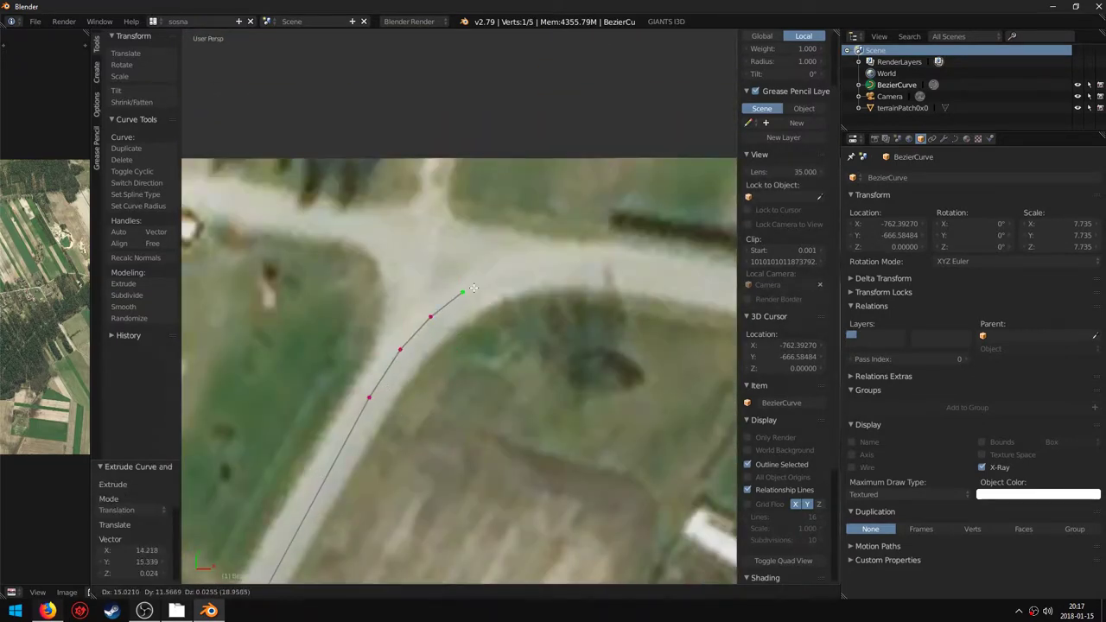
{"action": "left_click", "coordinate": [567, 264]}
{"action": "key", "text": "KP_5"}
{"action": "scroll", "coordinate": [328, 382], "scroll_direction": "down", "scroll_amount": 5}
{"action": "scroll", "coordinate": [327, 381], "scroll_direction": "up", "scroll_amount": 5}
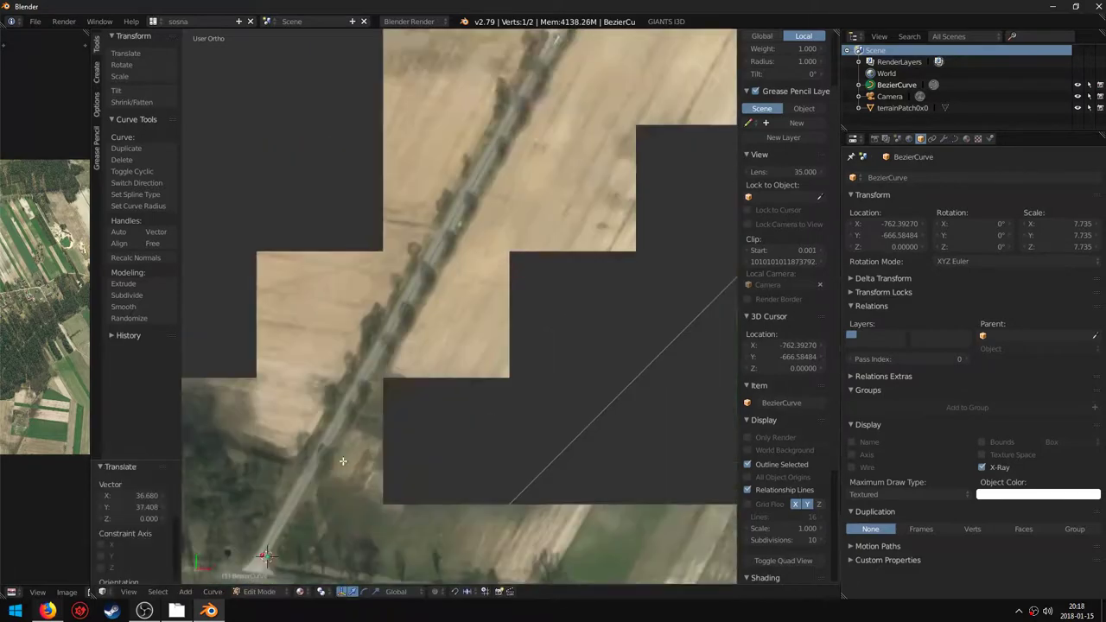
{"action": "key", "text": "KP_7"}
- Extrude four more points following the road to its end
{"action": "key", "text": "e"}
{"action": "left_click", "coordinate": [476, 209]}
{"action": "key", "text": "e"}
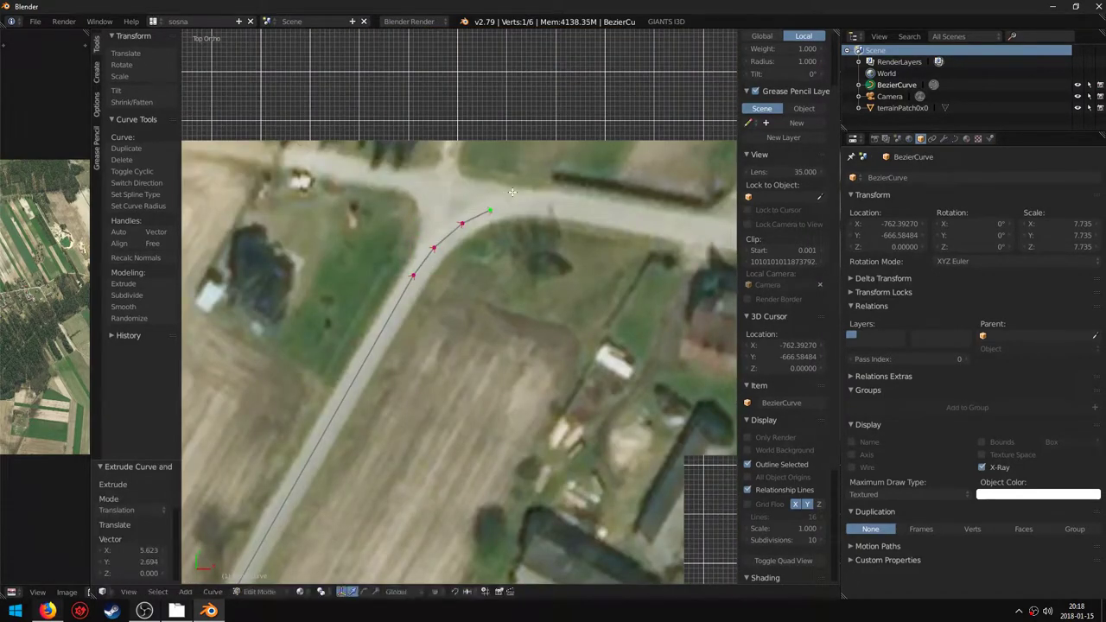
{"action": "left_click", "coordinate": [553, 206]}
{"action": "key", "text": "e"}
{"action": "left_click", "coordinate": [639, 223]}
{"action": "scroll", "coordinate": [391, 362], "scroll_direction": "down", "scroll_amount": 4}
{"action": "scroll", "coordinate": [391, 362], "scroll_direction": "up", "scroll_amount": 5}
{"action": "key", "text": "e"}
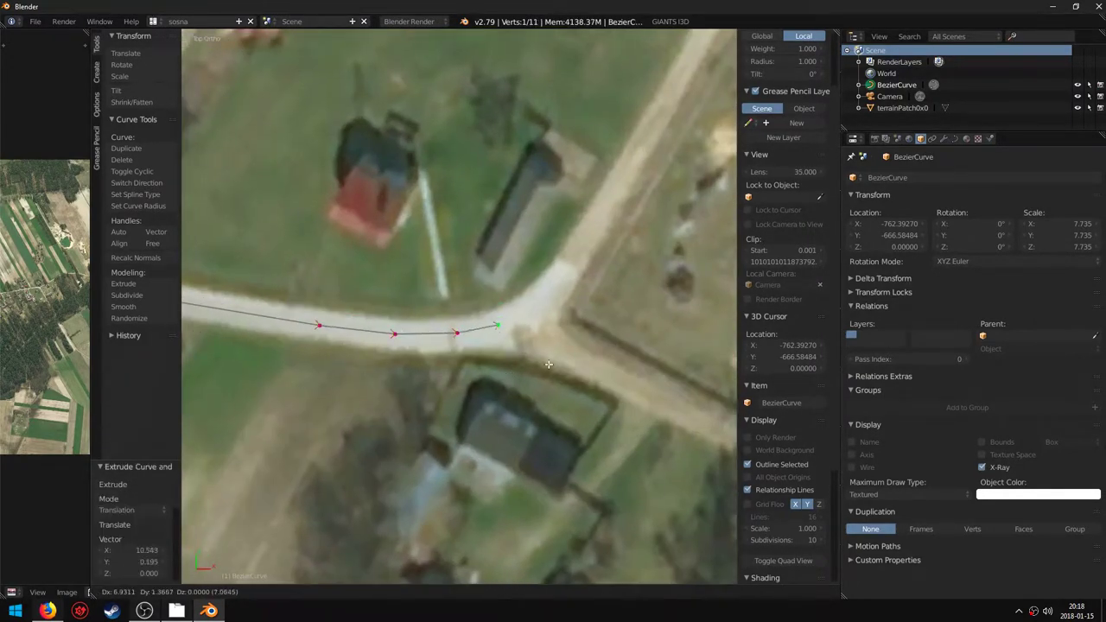
{"action": "left_click", "coordinate": [640, 308]}
- Subdivide the curve and nudge a middle point onto the road
{"action": "key", "text": "w"}
{"action": "left_click", "coordinate": [550, 417]}
{"action": "right_click_drag", "start_coordinate": [479, 331], "coordinate": [480, 334]}
{"action": "scroll", "coordinate": [423, 334], "scroll_direction": "down", "scroll_amount": 5}
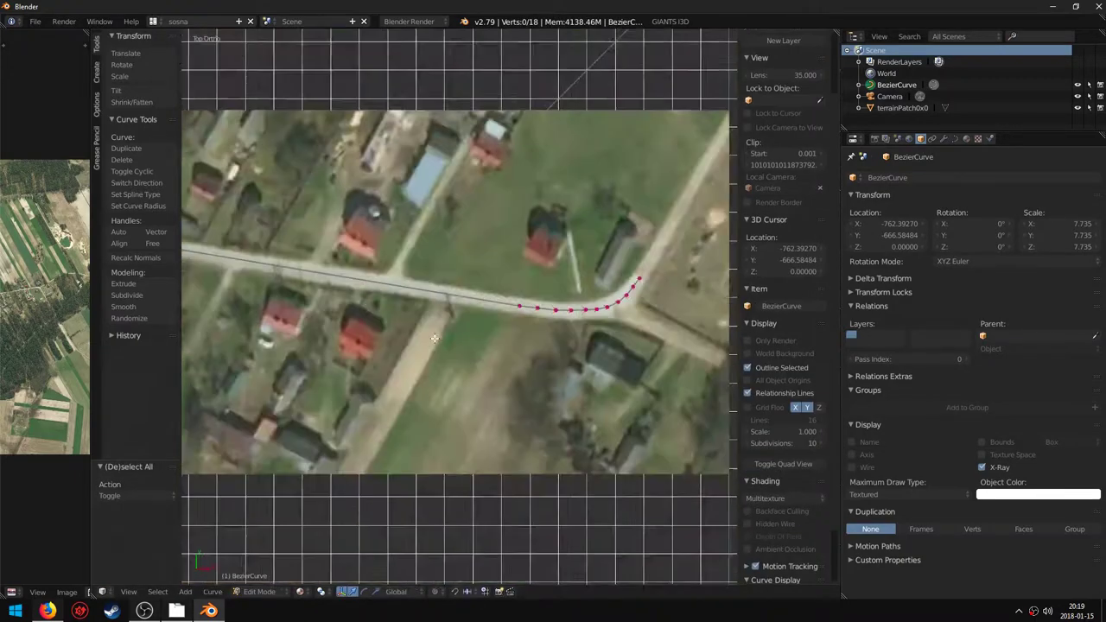
{"action": "key", "text": "w"}
{"action": "left_click", "coordinate": [371, 321]}
{"action": "scroll", "coordinate": [449, 303], "scroll_direction": "up", "scroll_amount": 6}
- Box-select the points around the bend, smooth them, and subdivide them further
{"action": "key", "text": "a"}
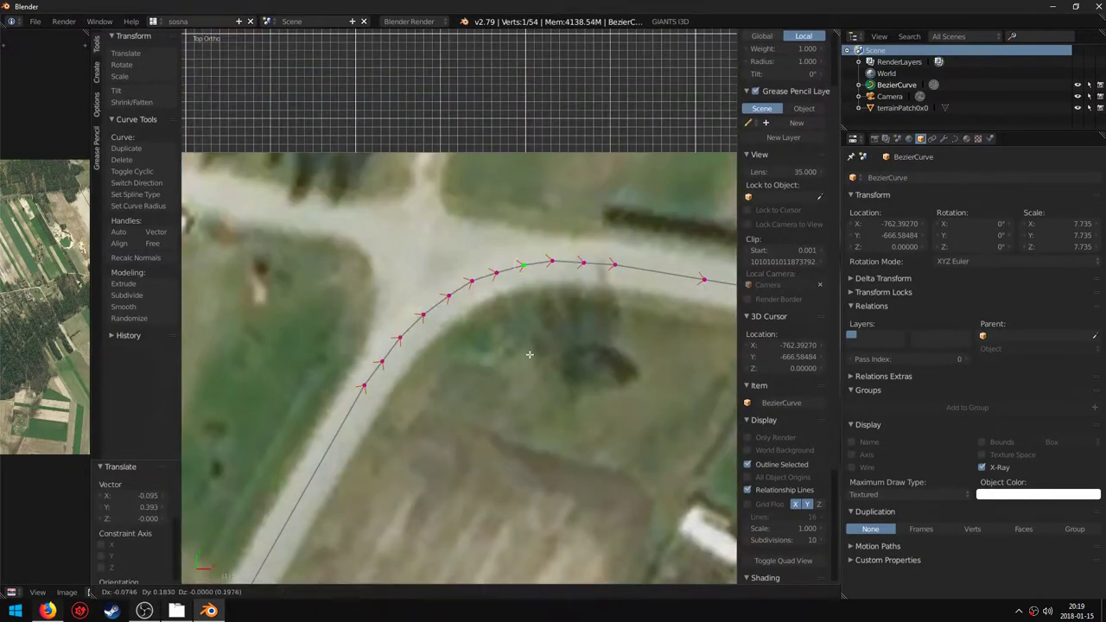
{"action": "key", "text": "b"}
{"action": "left_click_drag", "start_coordinate": [308, 247], "coordinate": [631, 407]}
{"action": "key", "text": "w"}
{"action": "left_click", "coordinate": [683, 472]}
{"action": "scroll", "coordinate": [466, 429], "scroll_direction": "down", "scroll_amount": 6}
{"action": "key", "text": "w"}
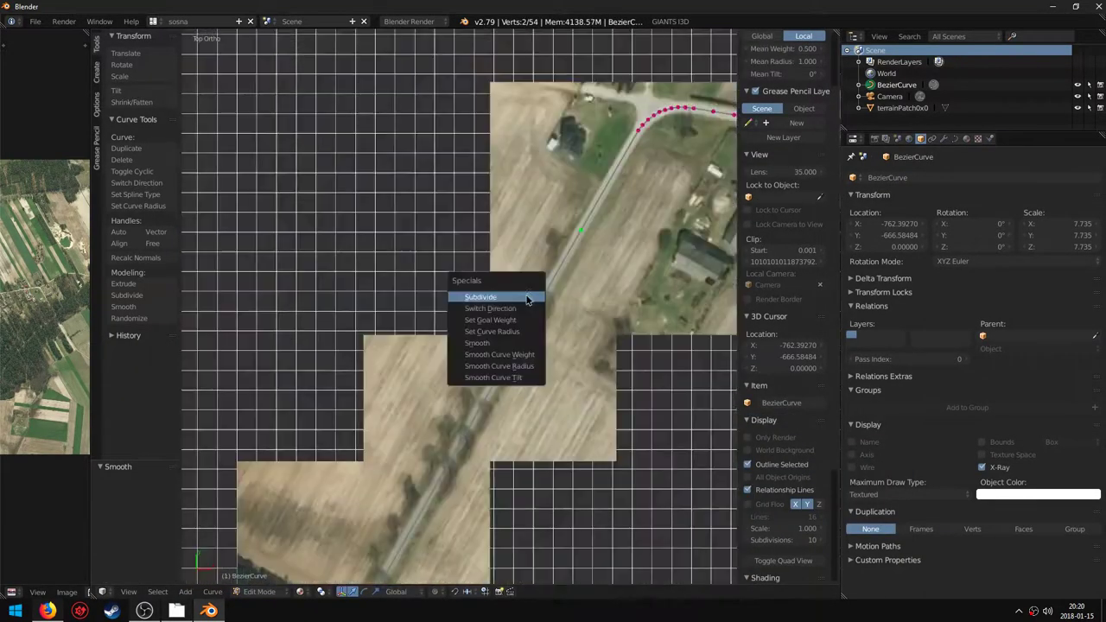
{"action": "left_click", "coordinate": [483, 298]}
{"action": "scroll", "coordinate": [500, 242], "scroll_direction": "up", "scroll_amount": 6}
{"action": "key", "text": "a"}
{"action": "scroll", "coordinate": [540, 292], "scroll_direction": "down", "scroll_amount": 5}
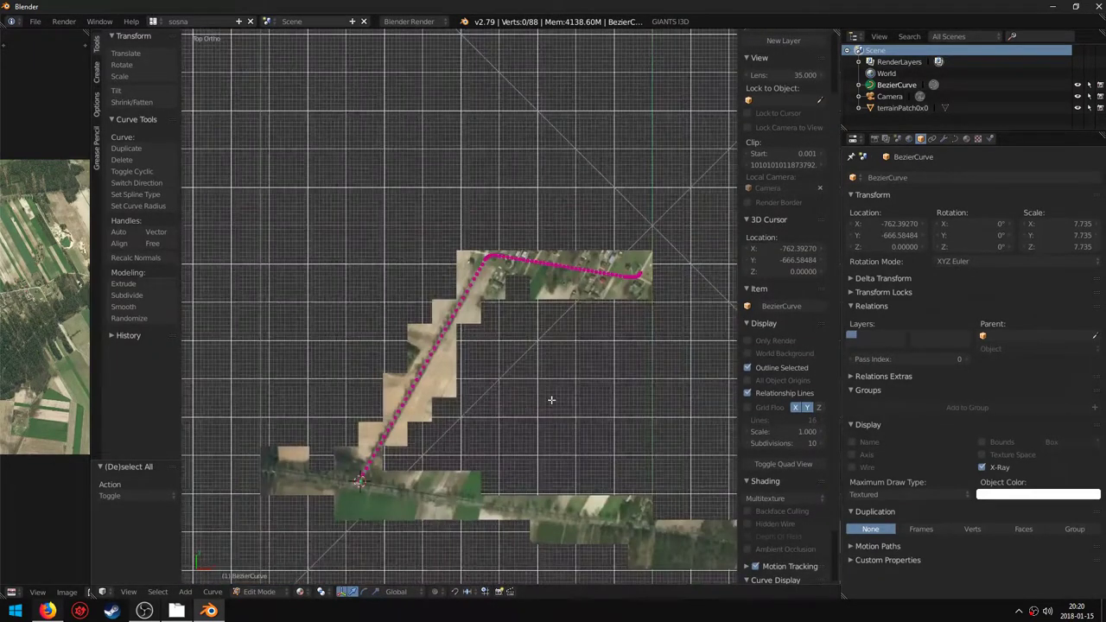
{"action": "middle_click_drag", "start_coordinate": [551, 400], "coordinate": [512, 409], "text": "shift"}
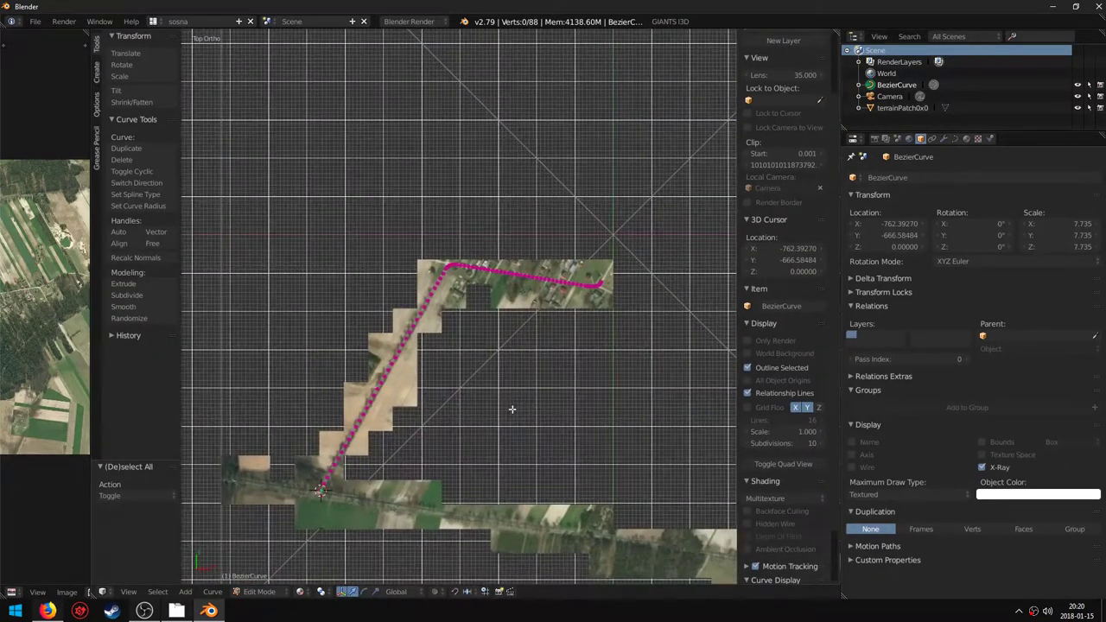
- Leave Edit Mode and raise the BezierCurve along Z to 154.455
{"action": "middle_click_drag", "start_coordinate": [429, 429], "coordinate": [416, 382]}
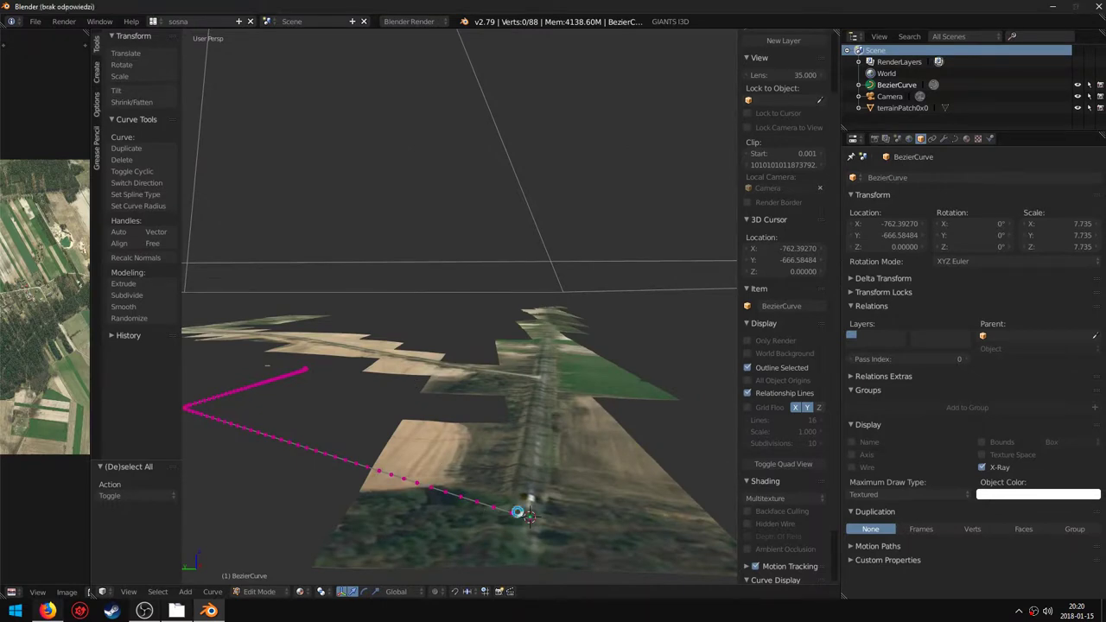
{"action": "key", "text": "Tab"}
{"action": "left_click_drag", "start_coordinate": [530, 474], "coordinate": [529, 350]}
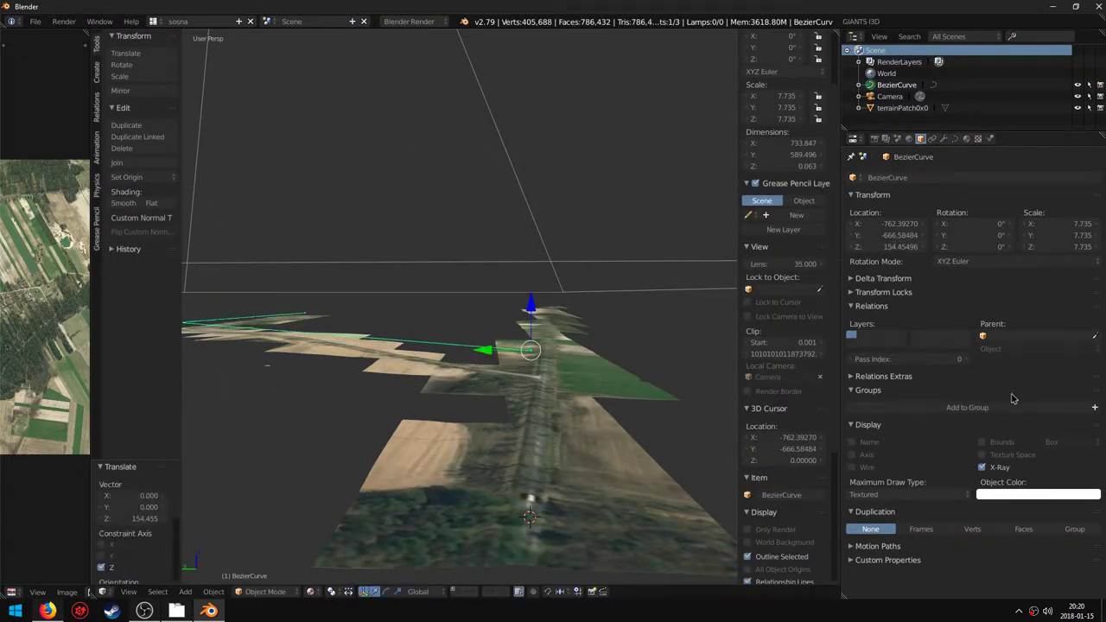
{"action": "middle_click_drag", "start_coordinate": [544, 422], "coordinate": [530, 378]}
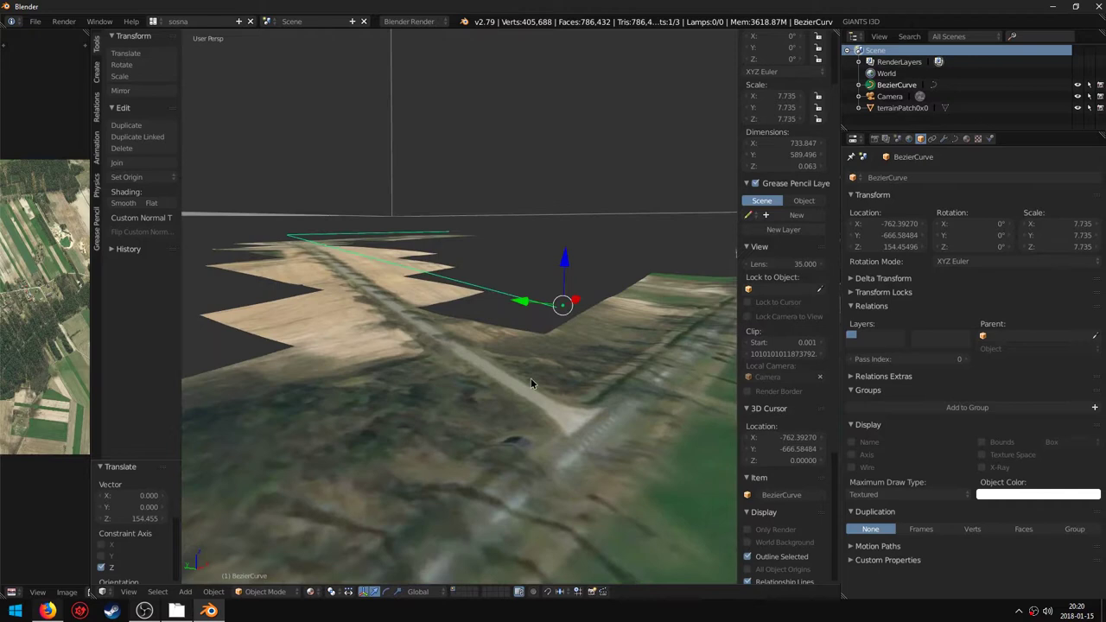
- Add a Shrinkwrap modifier in Project mode targeting terrainPatch0x0
{"action": "left_click", "coordinate": [954, 140]}
{"action": "left_click", "coordinate": [944, 139]}
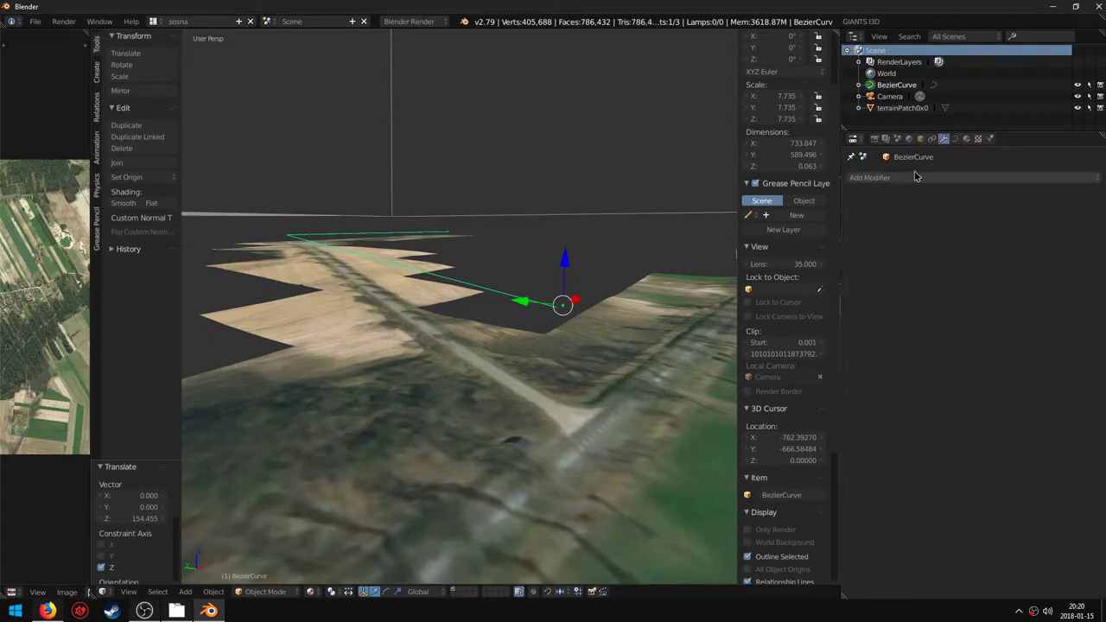
{"action": "left_click", "coordinate": [914, 177]}
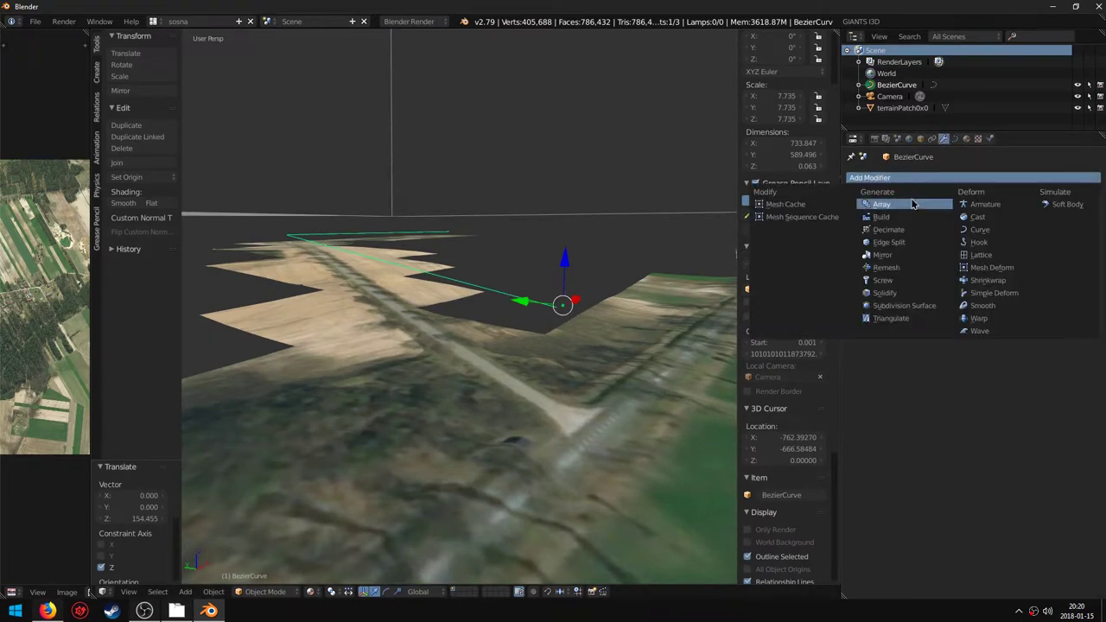
{"action": "left_click", "coordinate": [975, 280]}
{"action": "left_click", "coordinate": [1019, 266]}
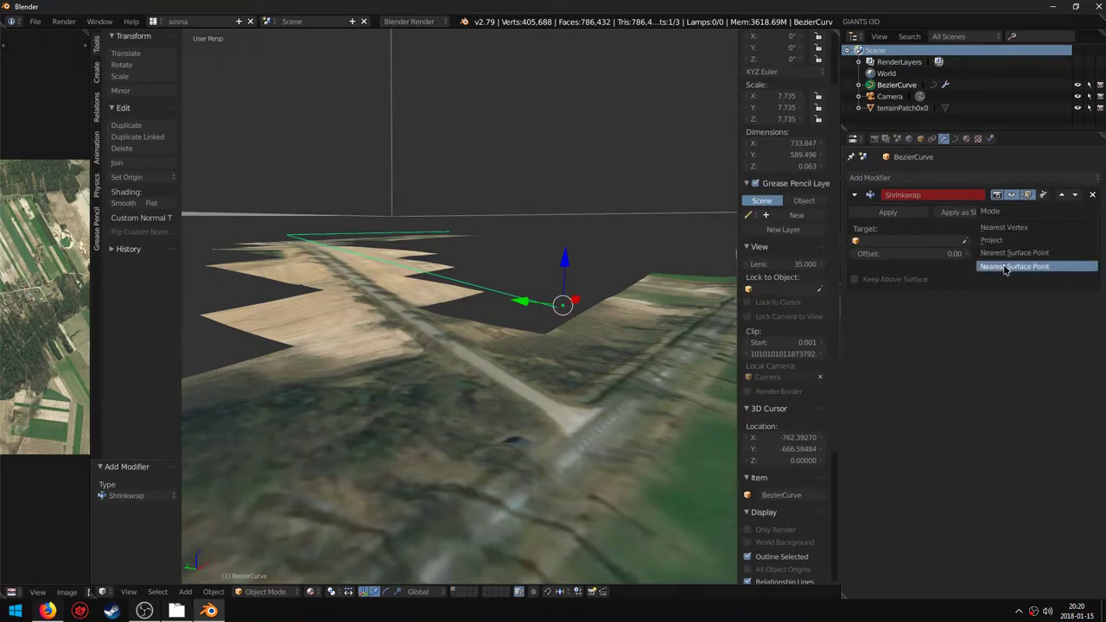
{"action": "left_click", "coordinate": [1020, 254]}
{"action": "left_click", "coordinate": [944, 239]}
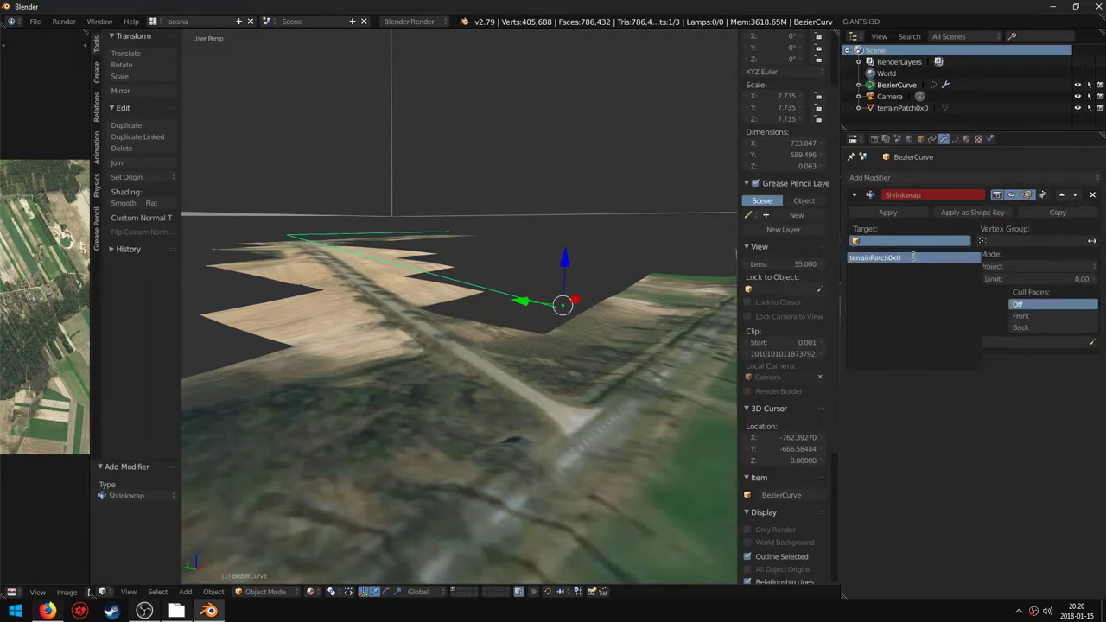
{"action": "left_click", "coordinate": [915, 259]}
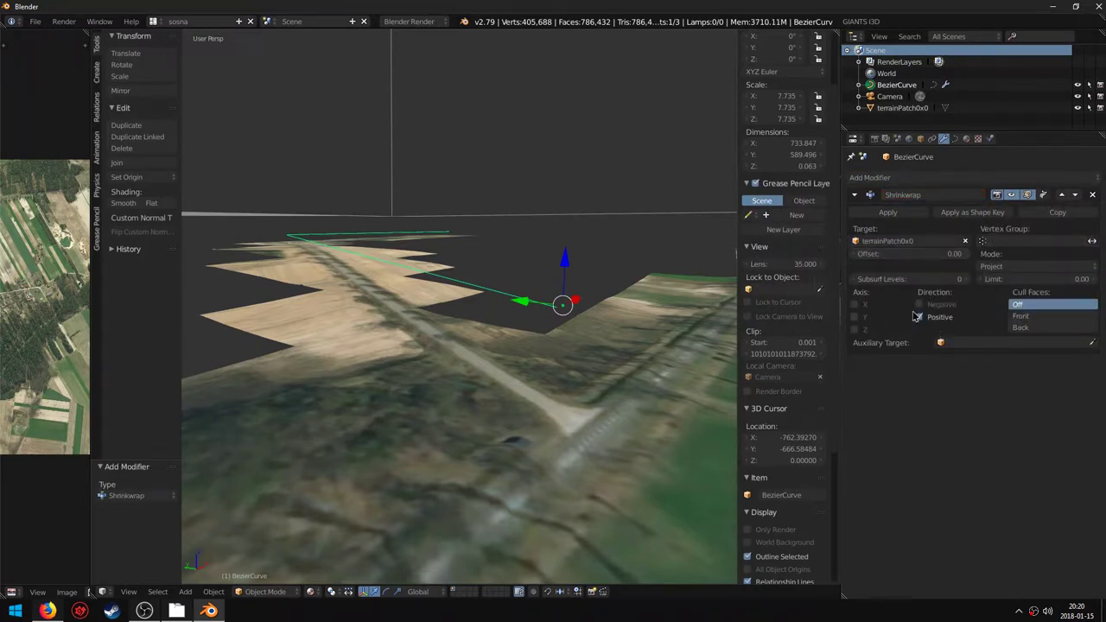
- Project along the Z axis with both Negative and Positive directions enabled
{"action": "left_click", "coordinate": [854, 329]}
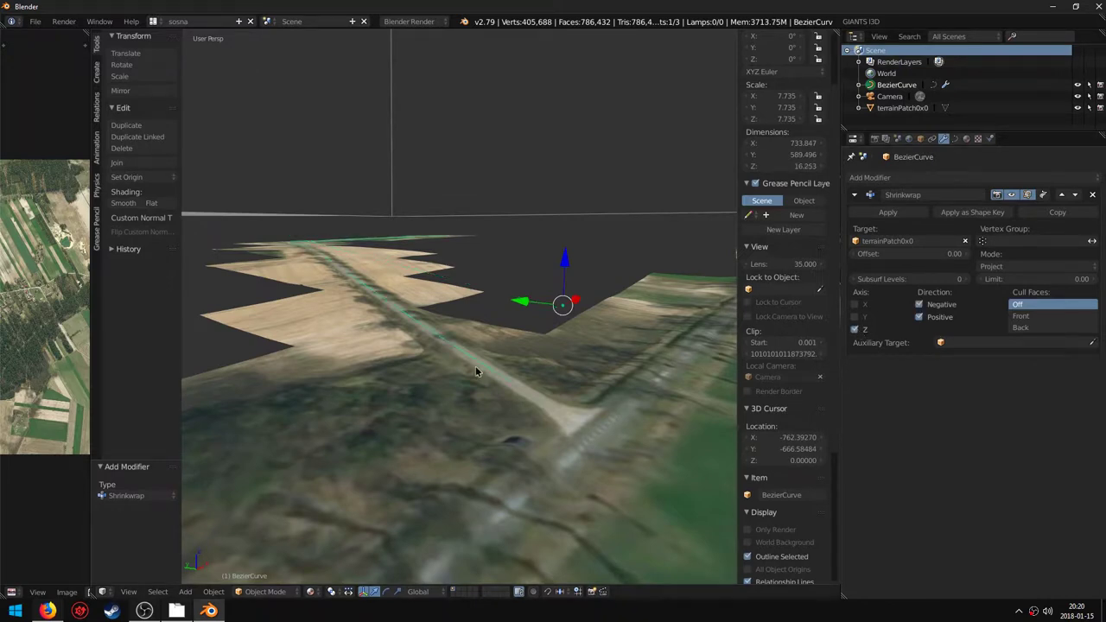
{"action": "middle_click_drag", "start_coordinate": [475, 366], "coordinate": [857, 354]}
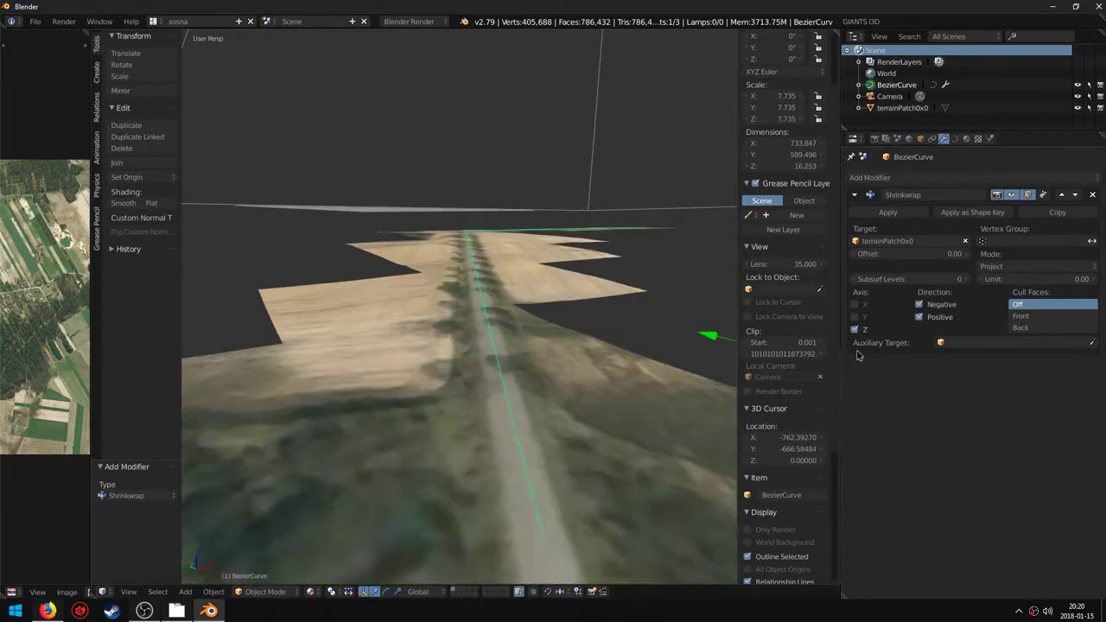
{"action": "left_click", "coordinate": [919, 305]}
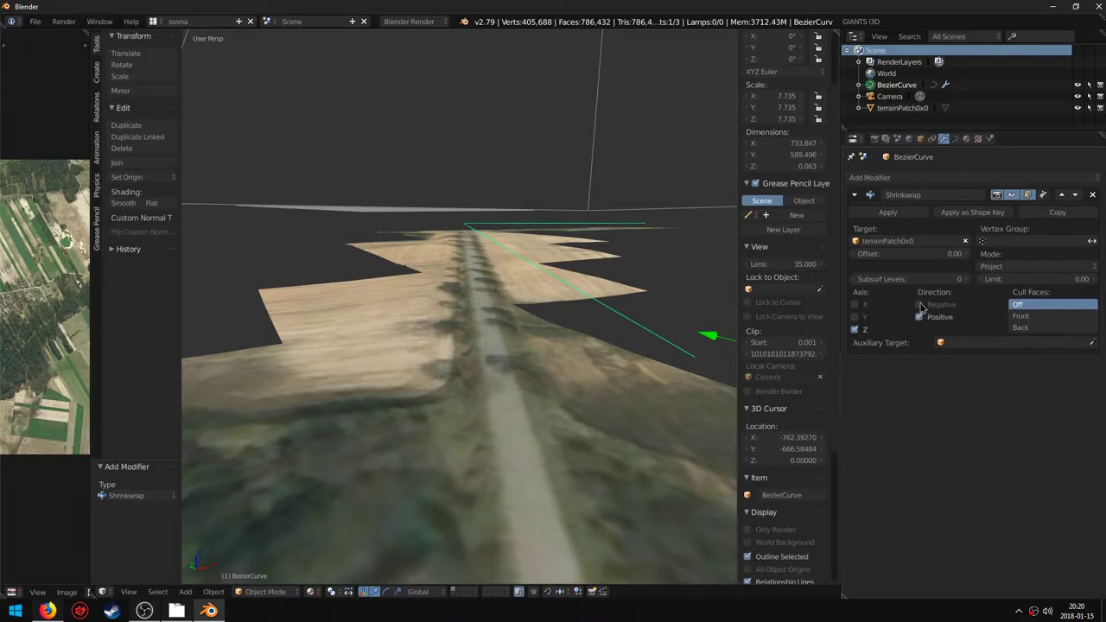
{"action": "left_click", "coordinate": [919, 305]}
{"action": "middle_click_drag", "start_coordinate": [560, 413], "coordinate": [685, 268]}
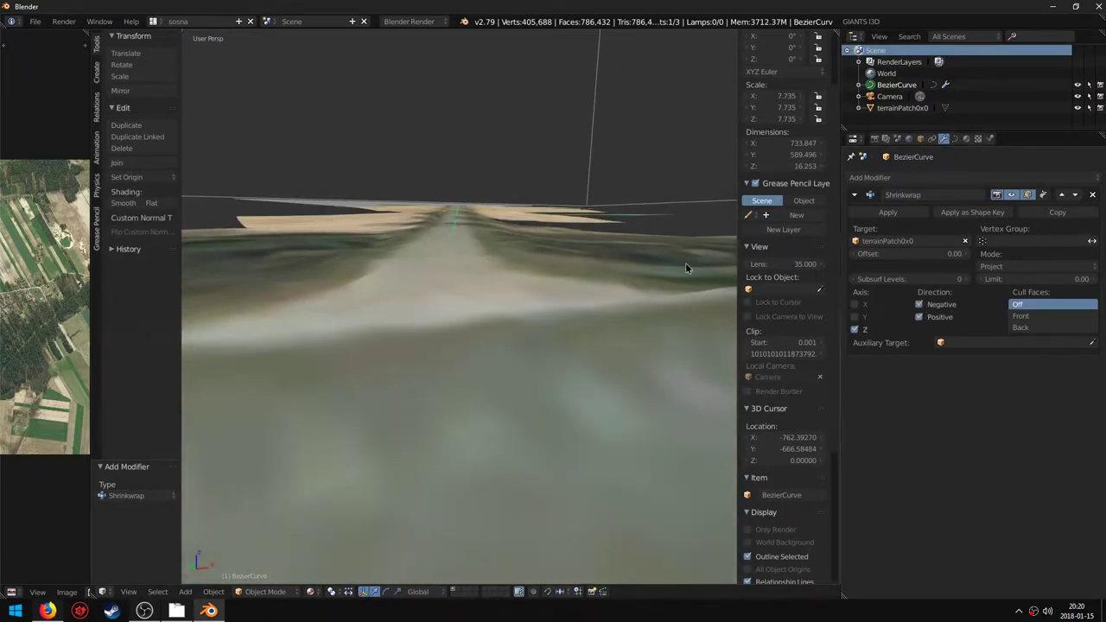
- Apply the Shrinkwrap modifier and inspect the draped curve
{"action": "left_click", "coordinate": [890, 213]}
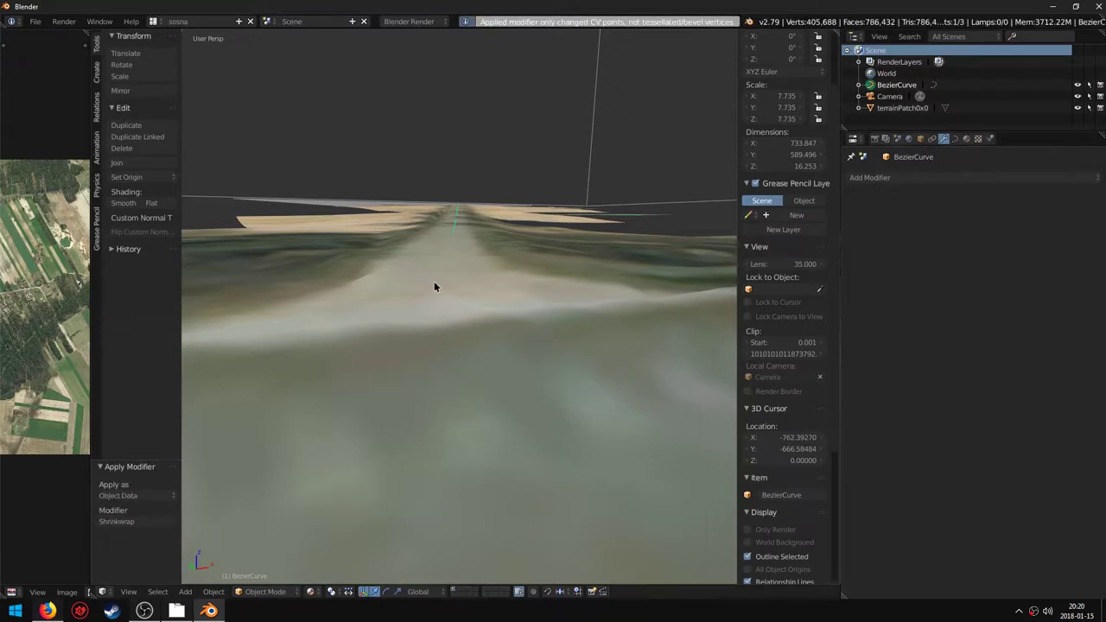
{"action": "middle_click_drag", "start_coordinate": [434, 280], "coordinate": [605, 328]}
{"action": "scroll", "coordinate": [431, 329], "scroll_direction": "down", "scroll_amount": 2}
{"action": "middle_click_drag", "start_coordinate": [432, 333], "coordinate": [516, 344]}
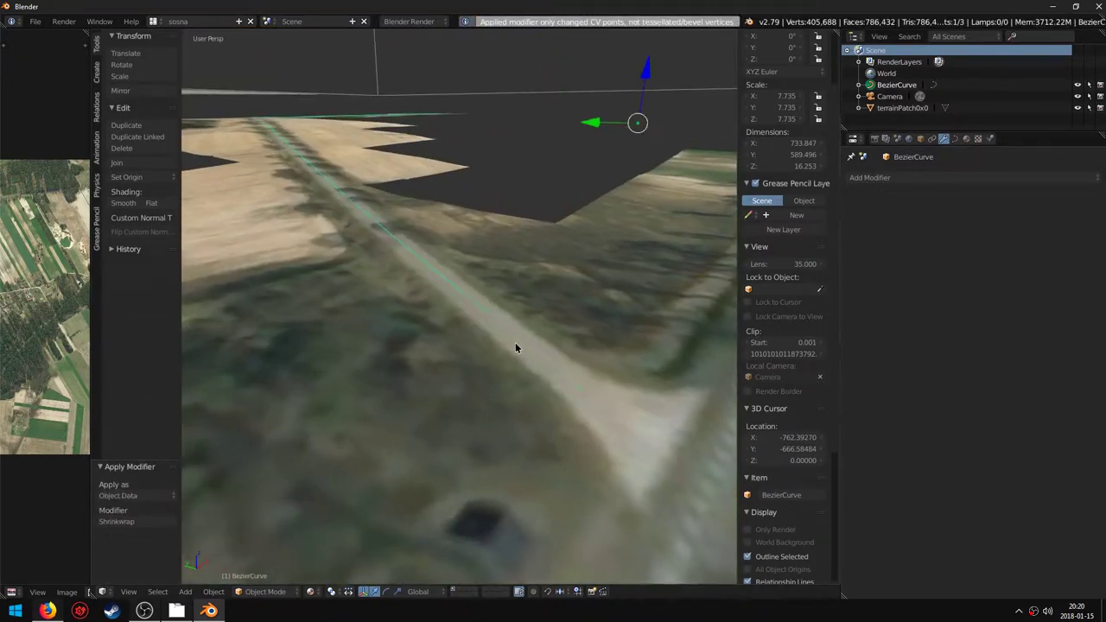
{"action": "middle_click_drag", "start_coordinate": [469, 292], "coordinate": [530, 293]}
- Add a plane at the world origin, hide everything else, and frame it
{"action": "key", "text": "shift+s"}
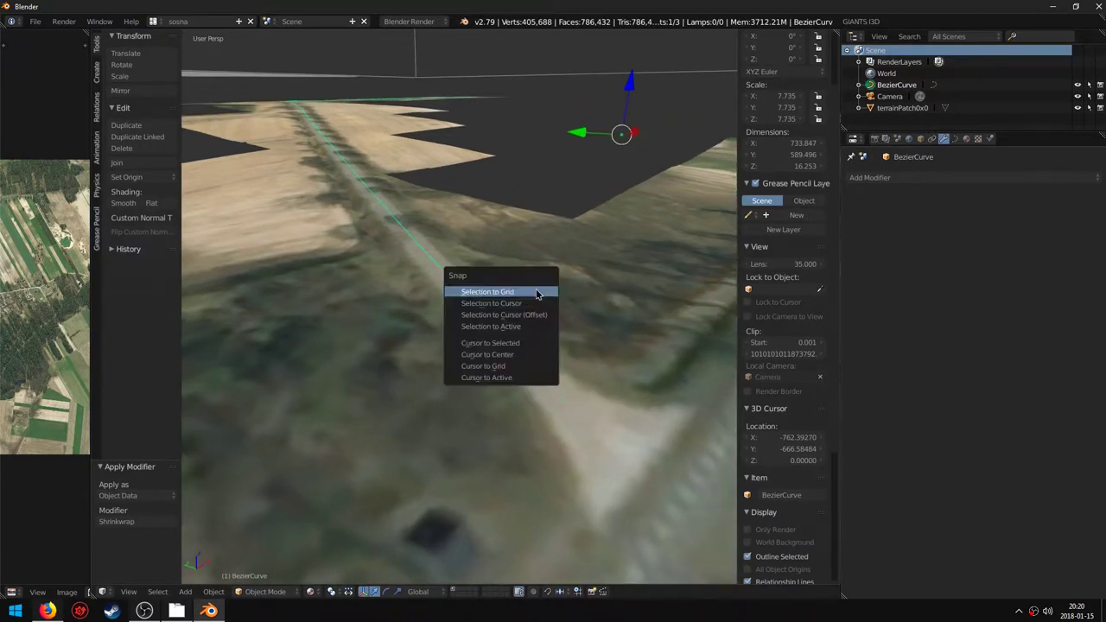
{"action": "left_click", "coordinate": [523, 356]}
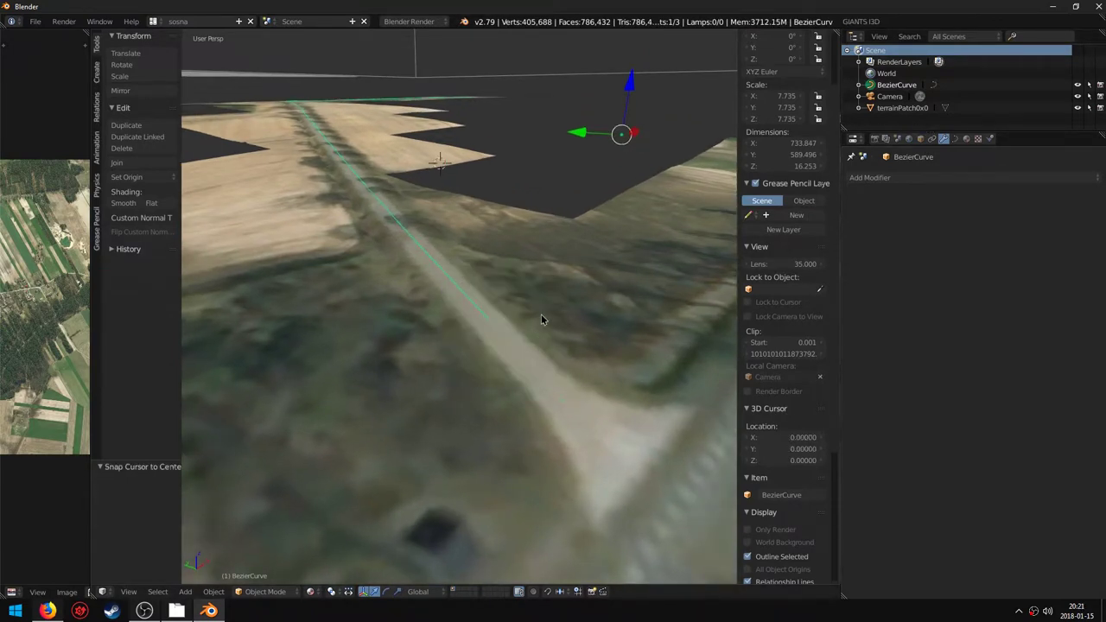
{"action": "key", "text": "shift+a"}
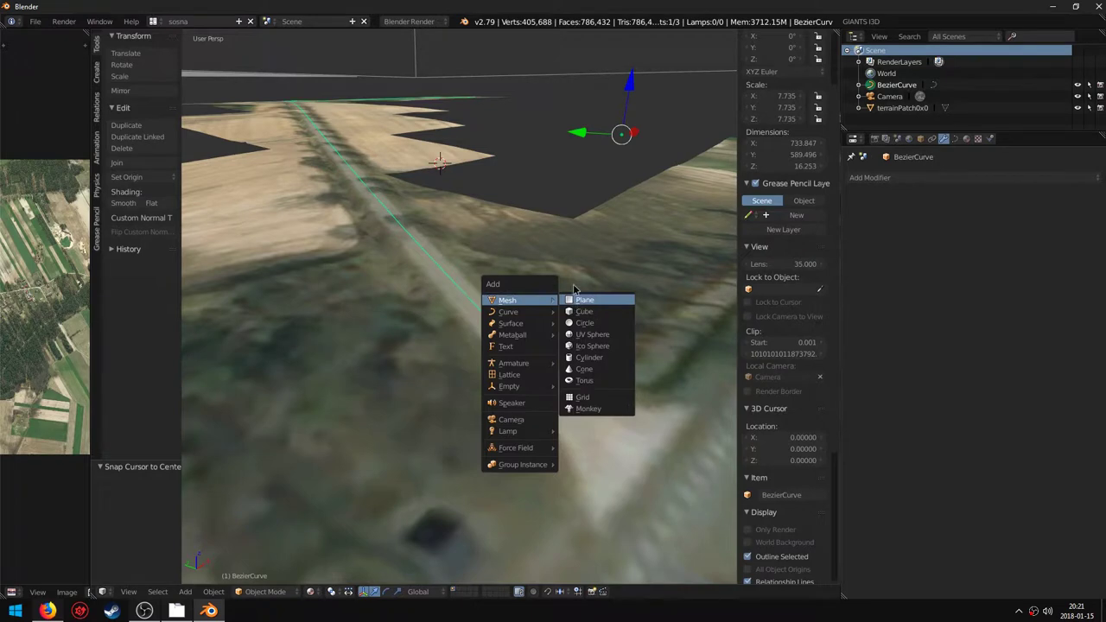
{"action": "left_click", "coordinate": [574, 292]}
{"action": "key", "text": "shift+h"}
{"action": "key", "text": "KP_Decimal"}
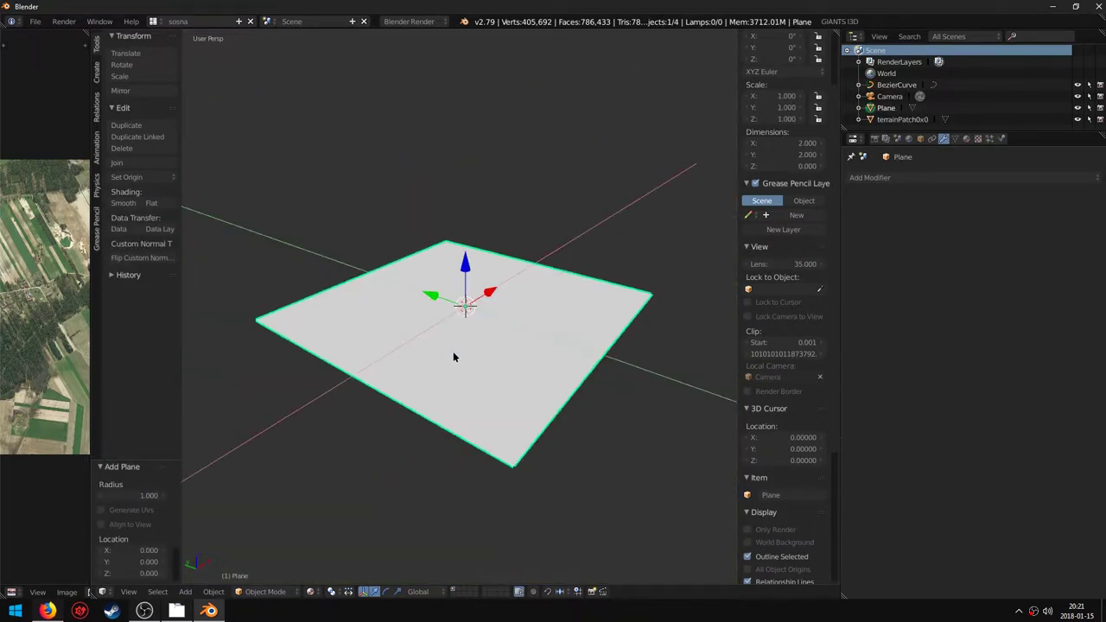
{"action": "scroll", "coordinate": [522, 349], "scroll_direction": "down", "scroll_amount": 2}
{"action": "scroll", "coordinate": [780, 176], "scroll_direction": "up", "scroll_amount": 3}
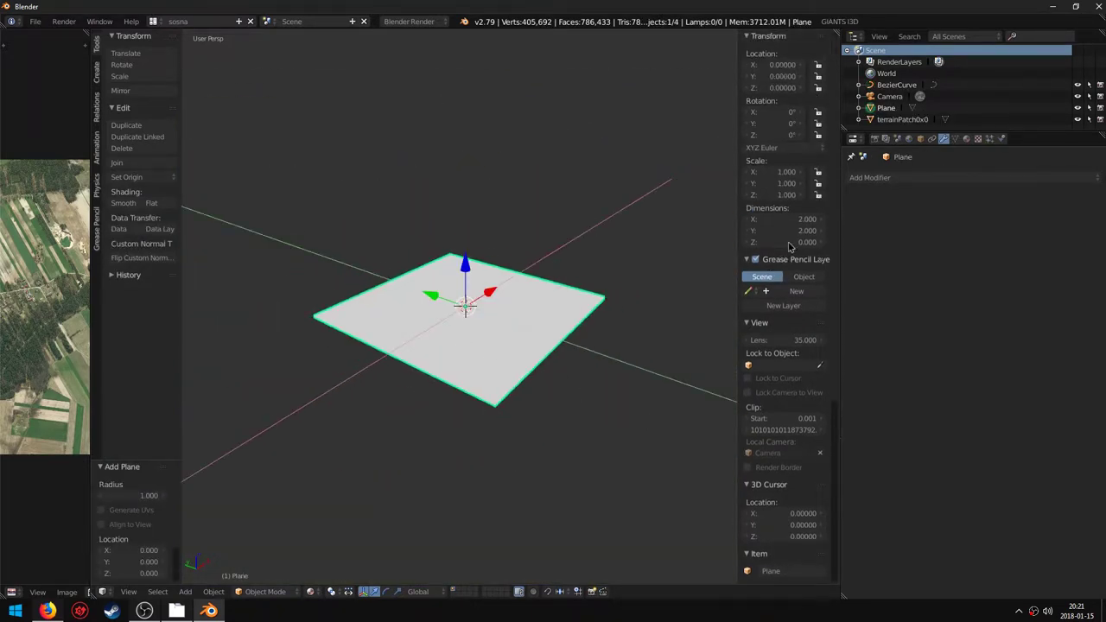
- Set the plane's dimensions to X 5 and Y 3
{"action": "mouse_move", "coordinate": [774, 224]}
{"action": "left_mouse_down"}
{"action": "mouse_move", "coordinate": [807, 225]}
{"action": "mouse_move", "coordinate": [771, 220]}
{"action": "left_mouse_up"}
{"action": "left_click", "coordinate": [771, 220]}
{"action": "type", "text": "5"}
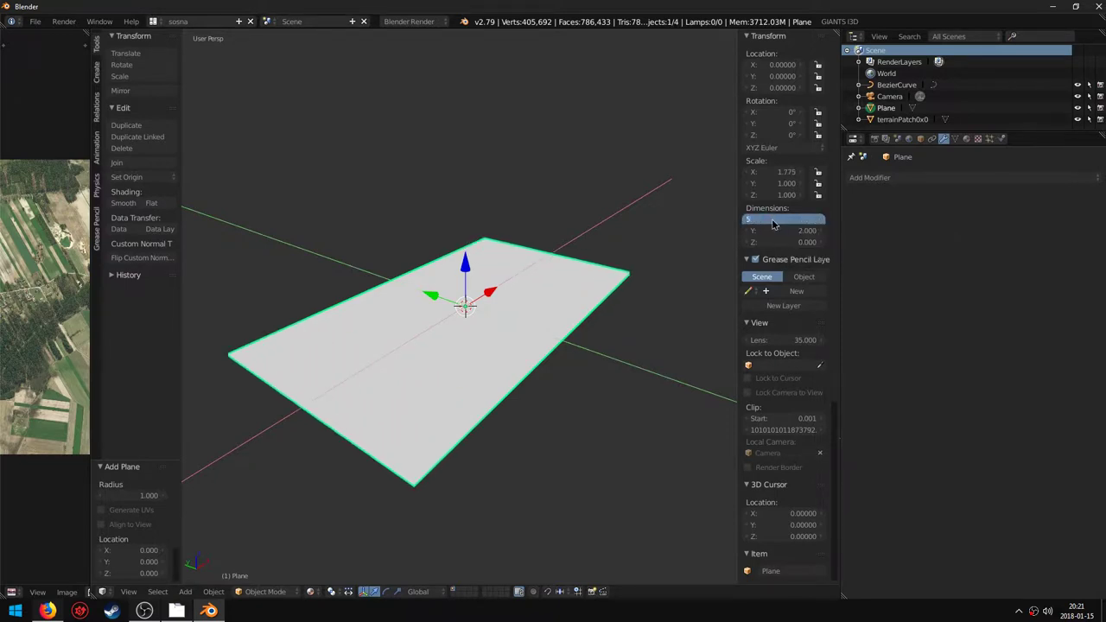
{"action": "key", "text": "Tab"}
{"action": "type", "text": "3"}
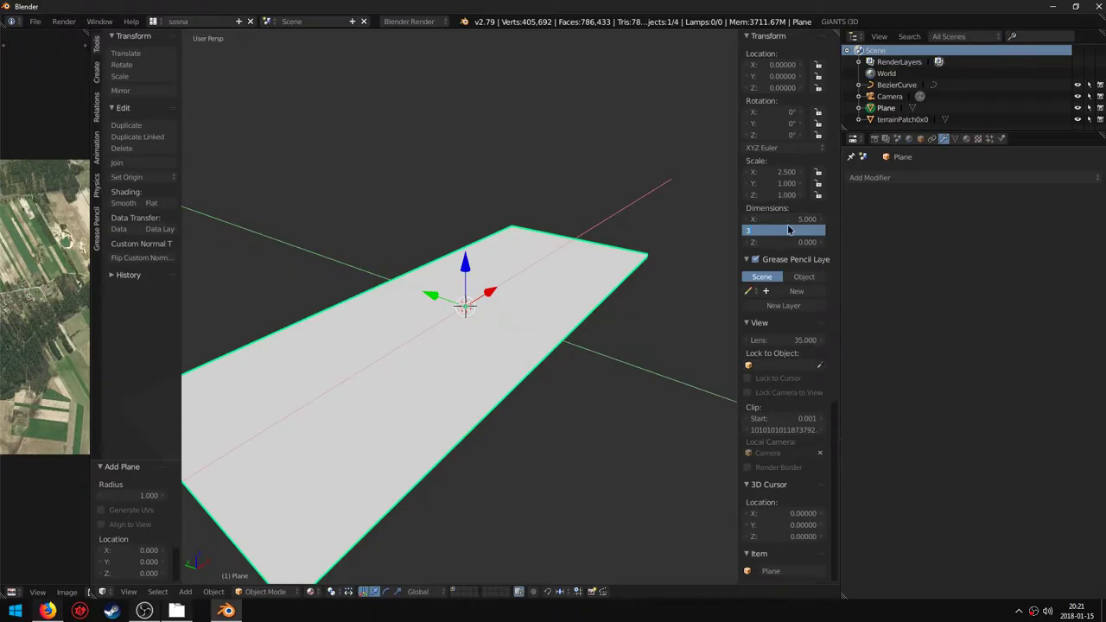
{"action": "key", "text": "Return"}
- Extrude two opposite edges 0.5 down on Z and scale them outward on X to 1.224
{"action": "key", "text": "Tab"}
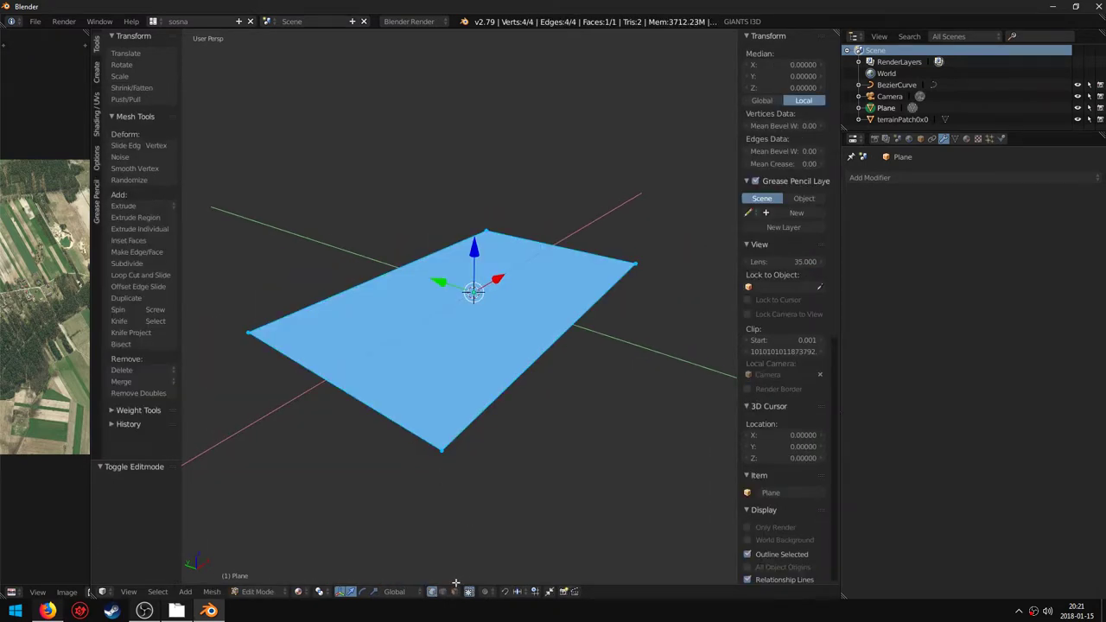
{"action": "right_click", "coordinate": [381, 405]}
{"action": "right_click", "coordinate": [563, 244], "text": "shift"}
{"action": "middle_click_drag", "start_coordinate": [346, 368], "coordinate": [359, 347]}
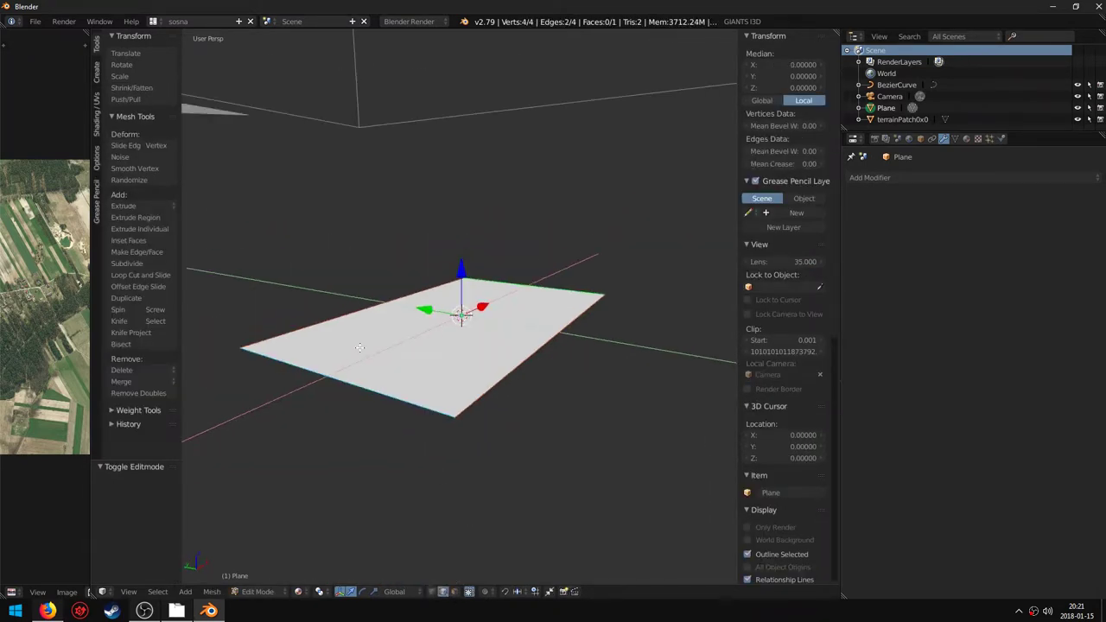
{"action": "type", "text": "e"}
{"action": "type", "text": "z-0.5"}
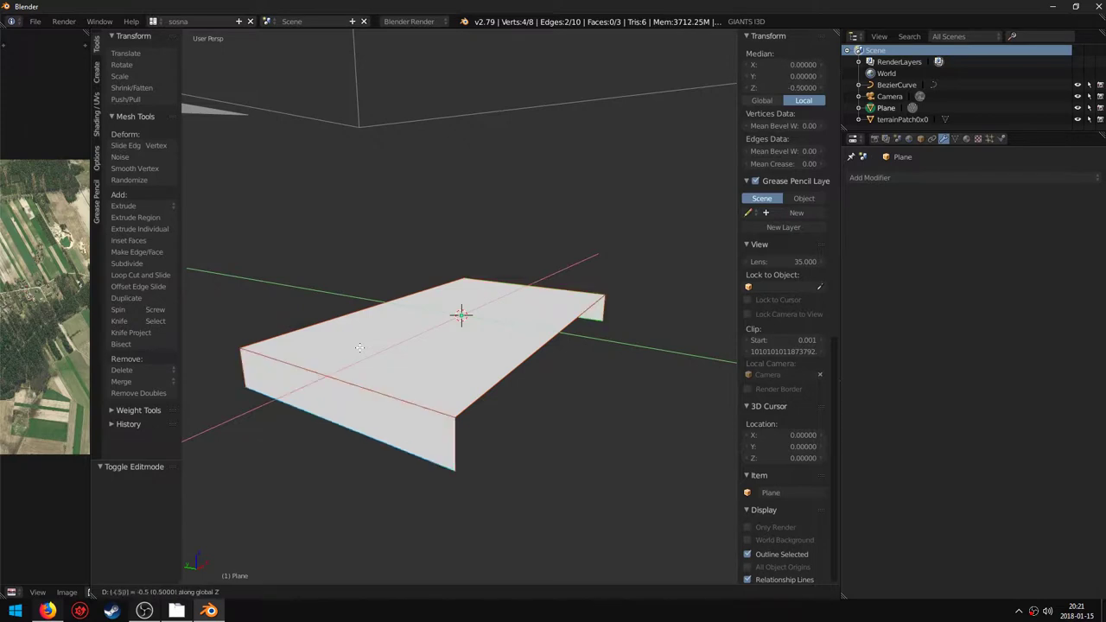
{"action": "key", "text": "Return"}
{"action": "key", "text": "s"}
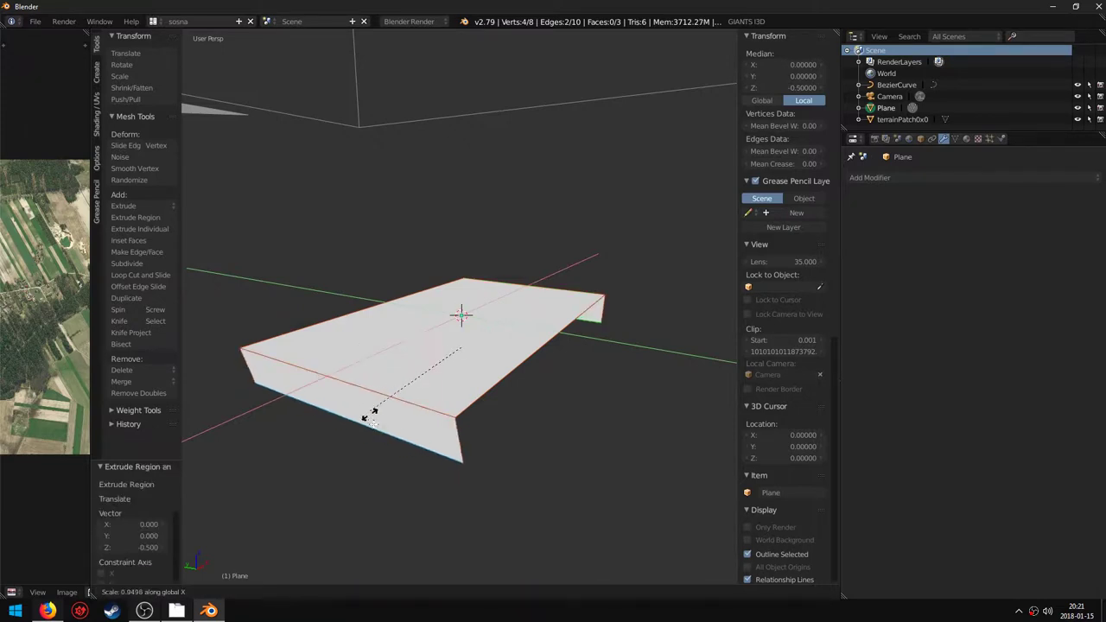
{"action": "key", "text": "x"}
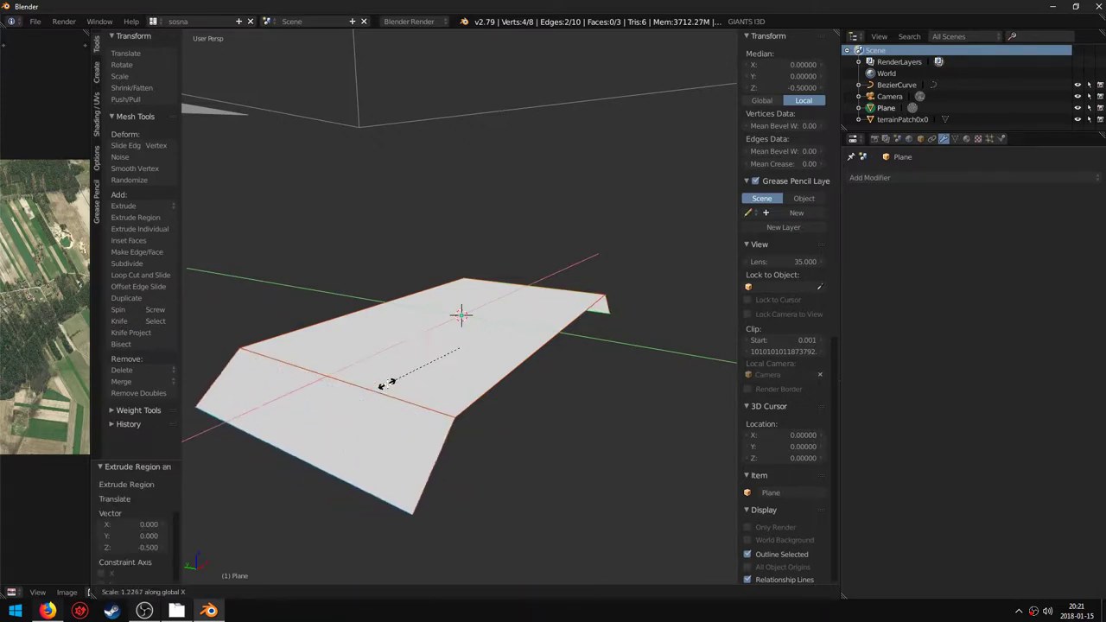
{"action": "left_click", "coordinate": [383, 388]}
{"action": "middle_click_drag", "start_coordinate": [383, 388], "coordinate": [553, 367]}
- Create a new material and texture for the plane
{"action": "left_click", "coordinate": [968, 138]}
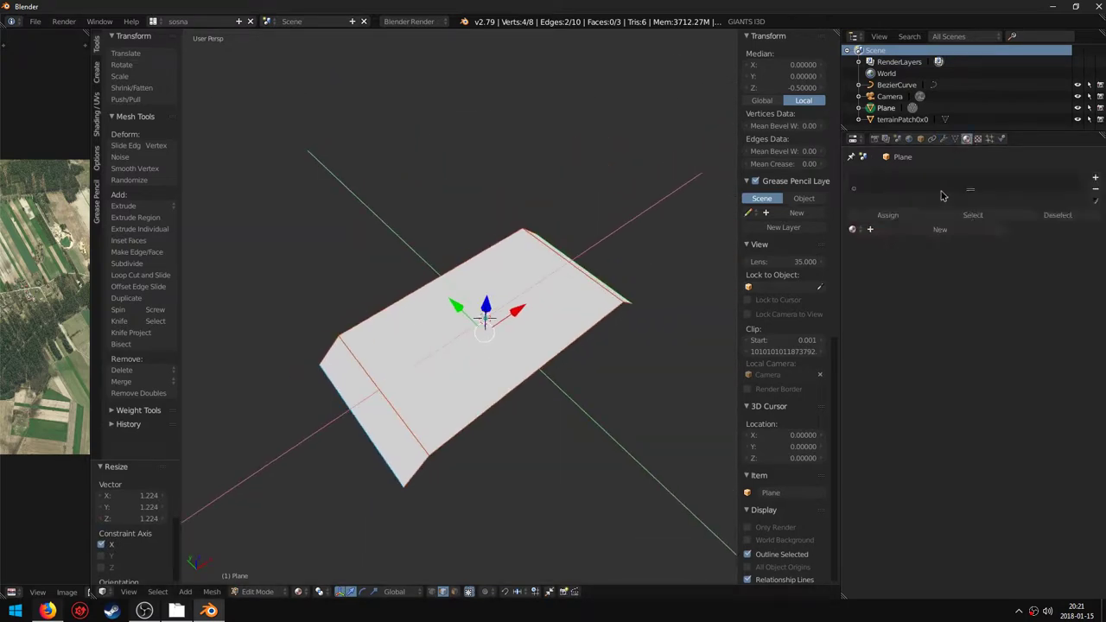
{"action": "left_click", "coordinate": [913, 229]}
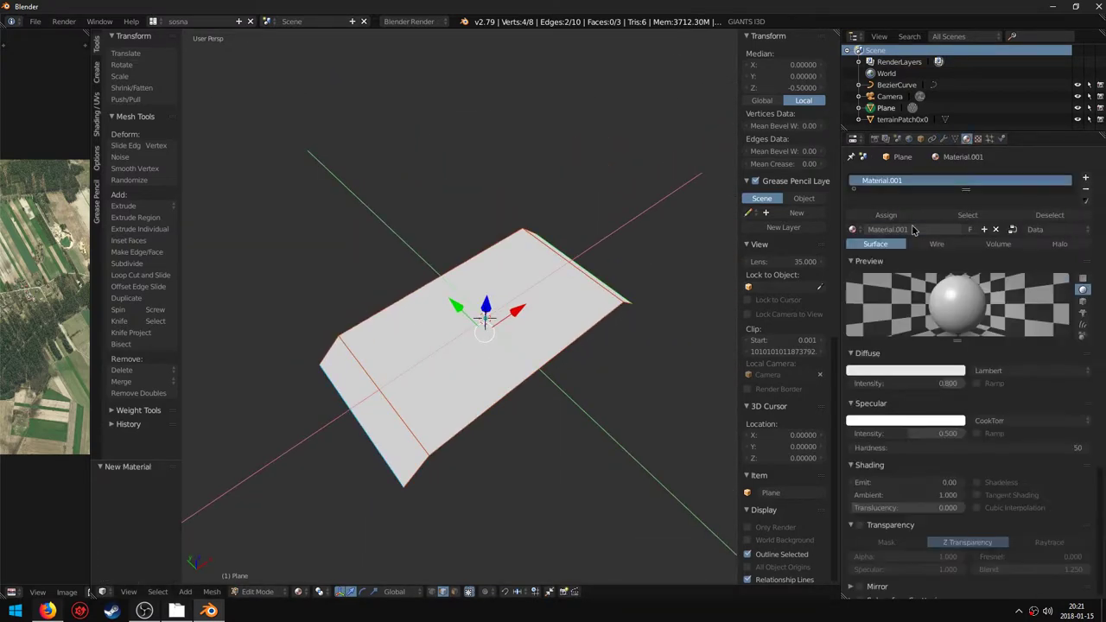
{"action": "left_click", "coordinate": [978, 139]}
{"action": "left_click", "coordinate": [988, 266]}
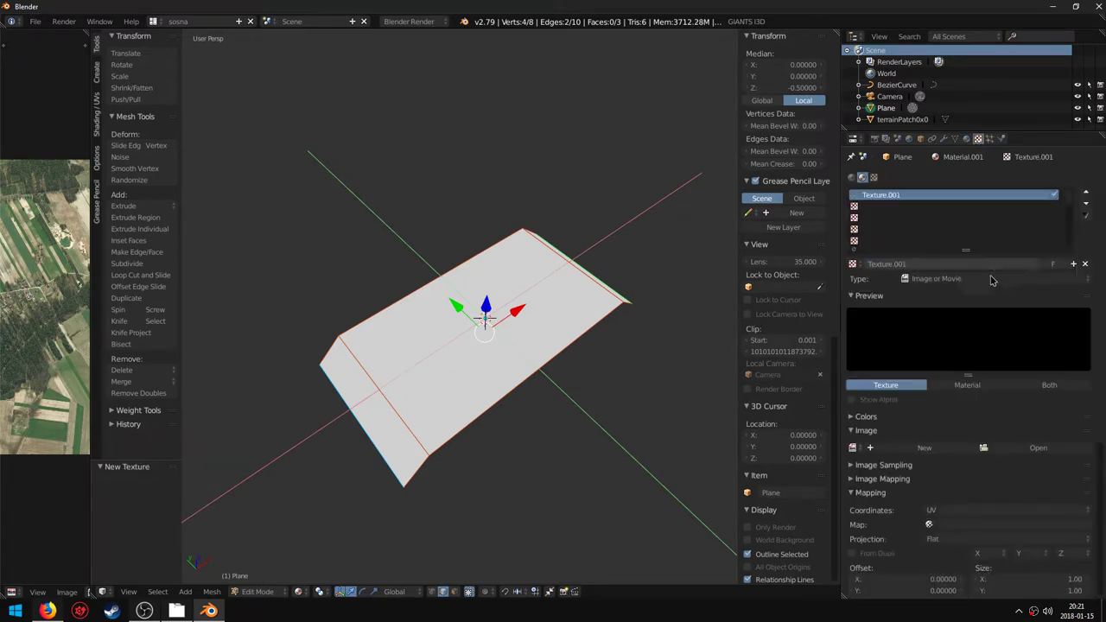
- Load Asfalt512.jpg from the ULICE_TUTORIAL folder as the image texture
{"action": "left_click", "coordinate": [1028, 449]}
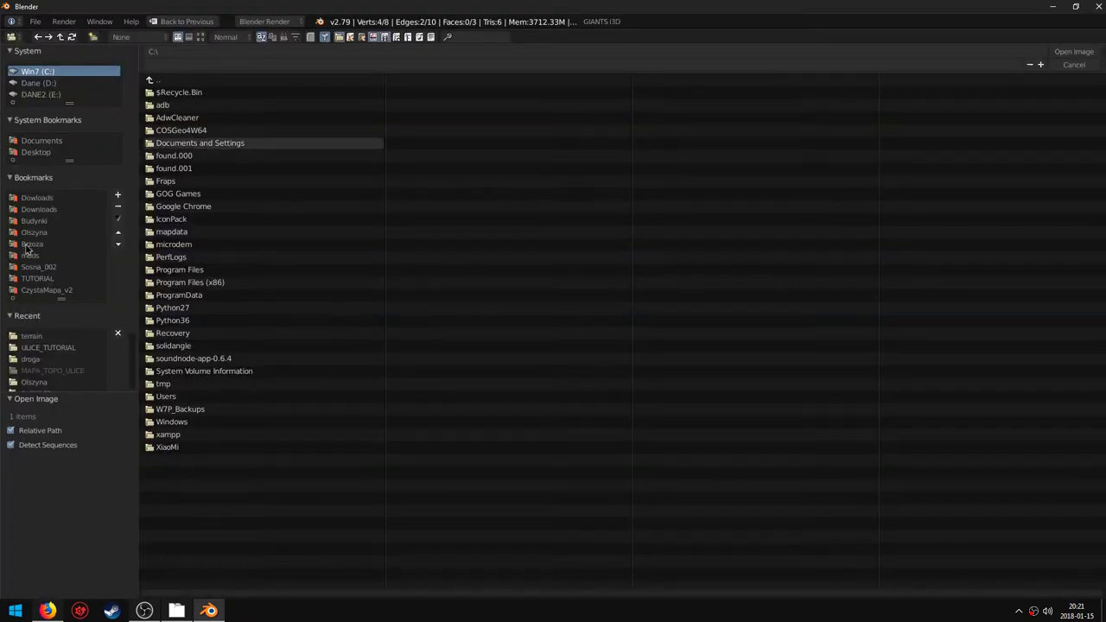
{"action": "left_click", "coordinate": [35, 336]}
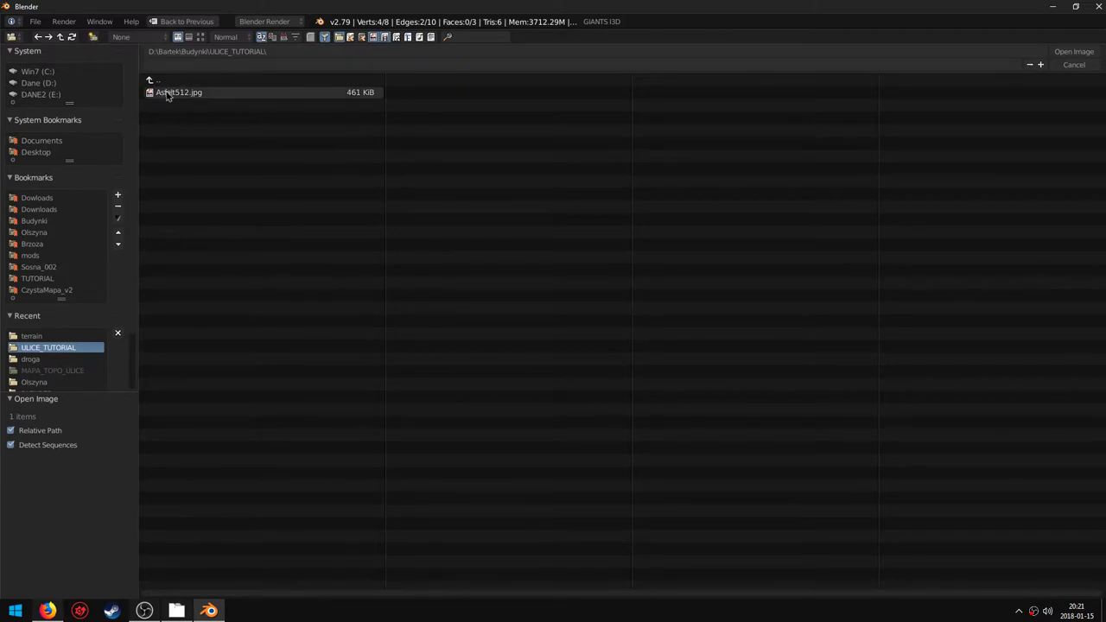
{"action": "left_click", "coordinate": [168, 92]}
{"action": "left_click", "coordinate": [201, 36]}
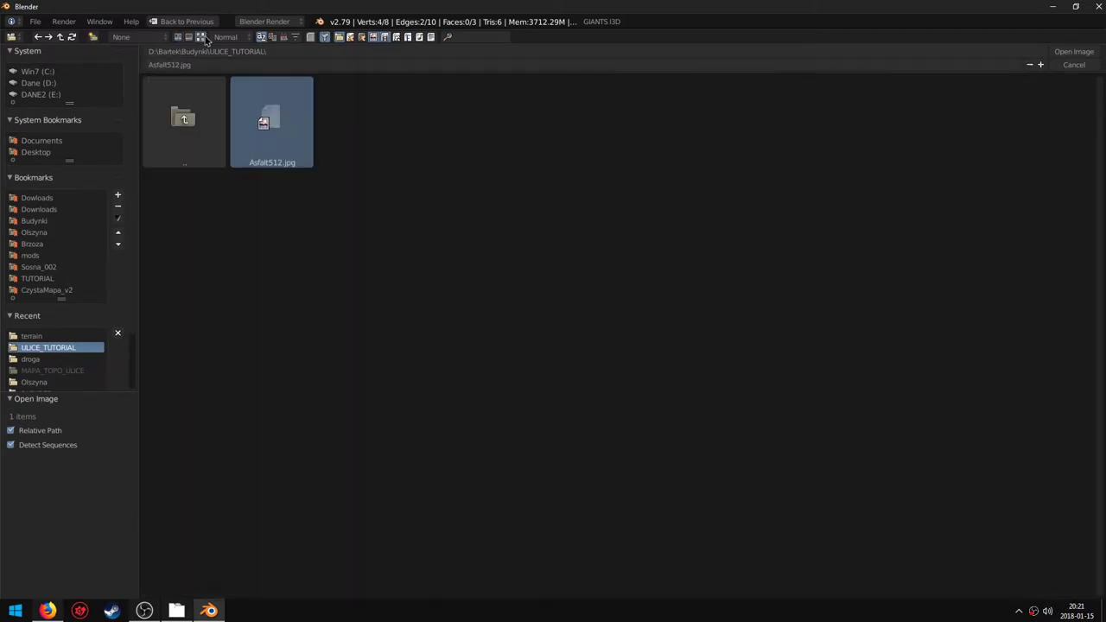
{"action": "double_click", "coordinate": [264, 122]}
{"action": "middle_click_drag", "start_coordinate": [513, 332], "coordinate": [459, 569]}
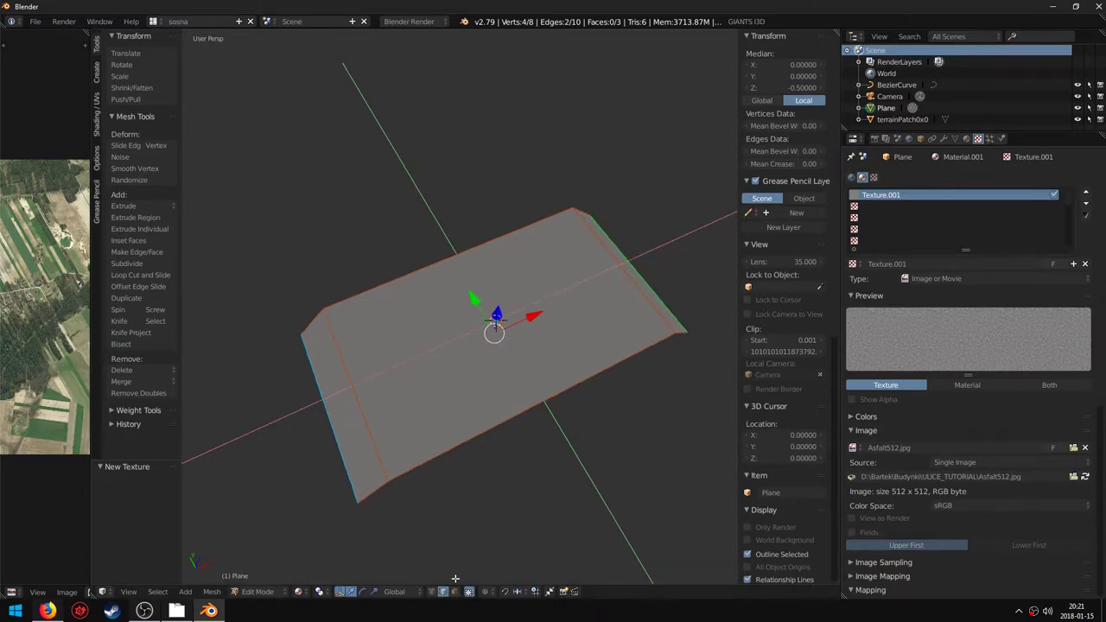
- Select the whole road plane and unwrap its UVs
{"action": "key", "text": "a"}
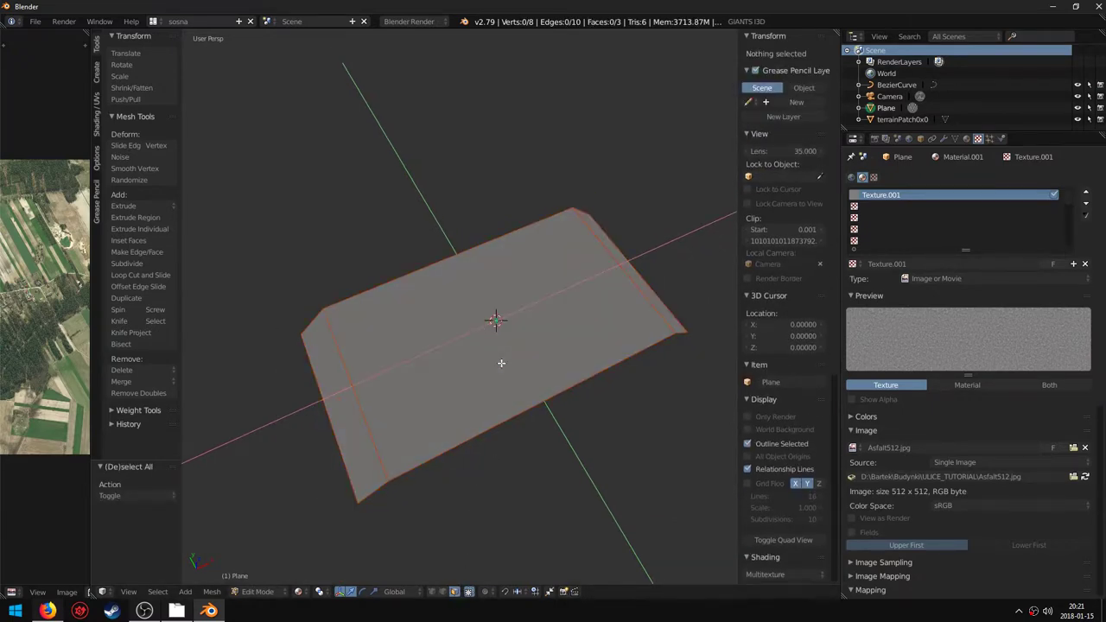
{"action": "key", "text": "a"}
{"action": "key", "text": "u"}
{"action": "left_click", "coordinate": [449, 272]}
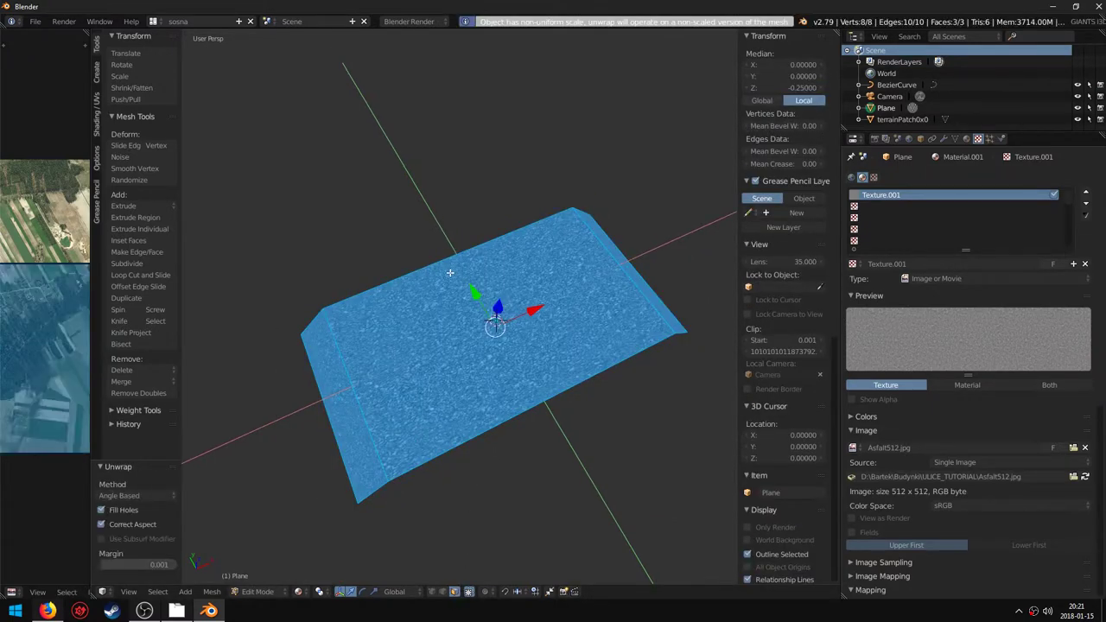
- Hide the tool shelf and sidebar, widen the UV editor, and display Asfalt512.jpg
{"action": "key", "text": "t"}
{"action": "key", "text": "n"}
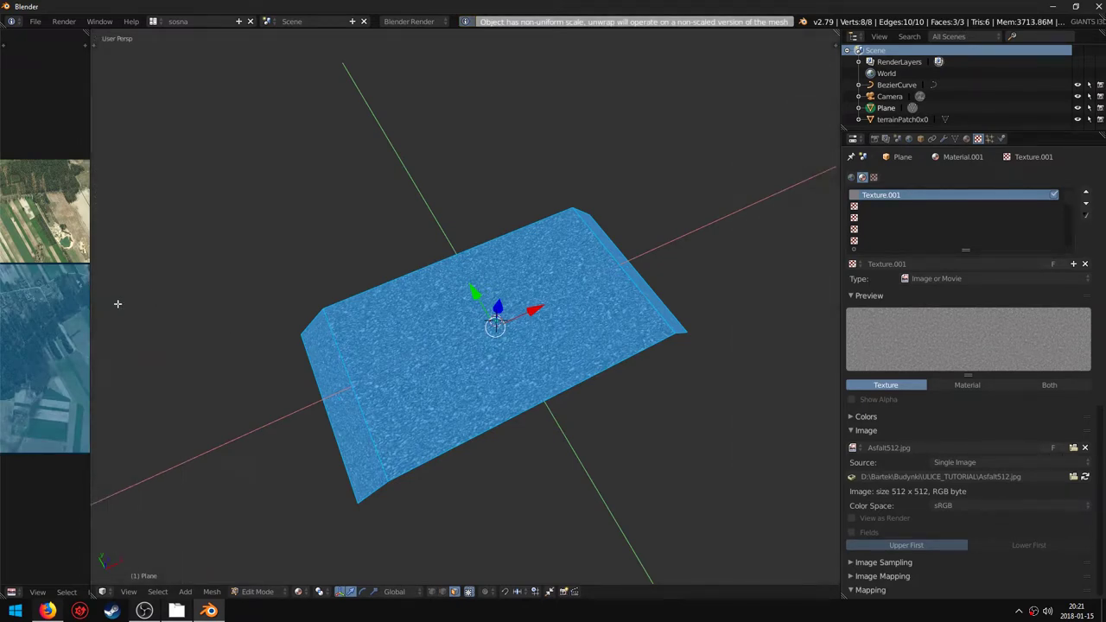
{"action": "left_click_drag", "start_coordinate": [92, 310], "coordinate": [348, 341]}
{"action": "left_click", "coordinate": [146, 594]}
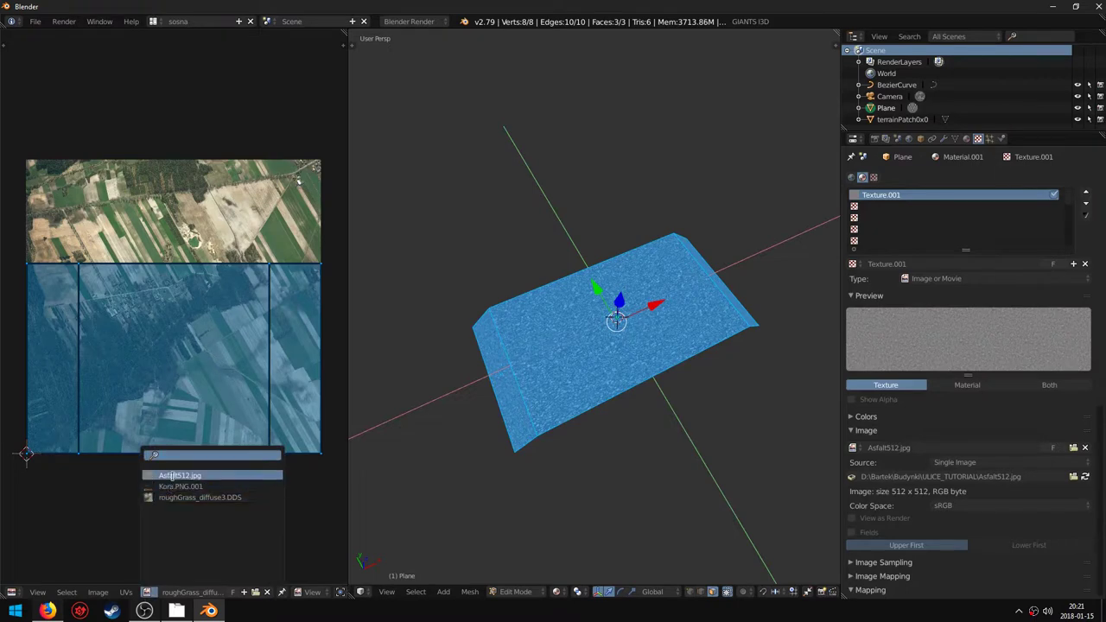
{"action": "left_click", "coordinate": [173, 485]}
{"action": "scroll", "coordinate": [179, 297], "scroll_direction": "up", "scroll_amount": 9}
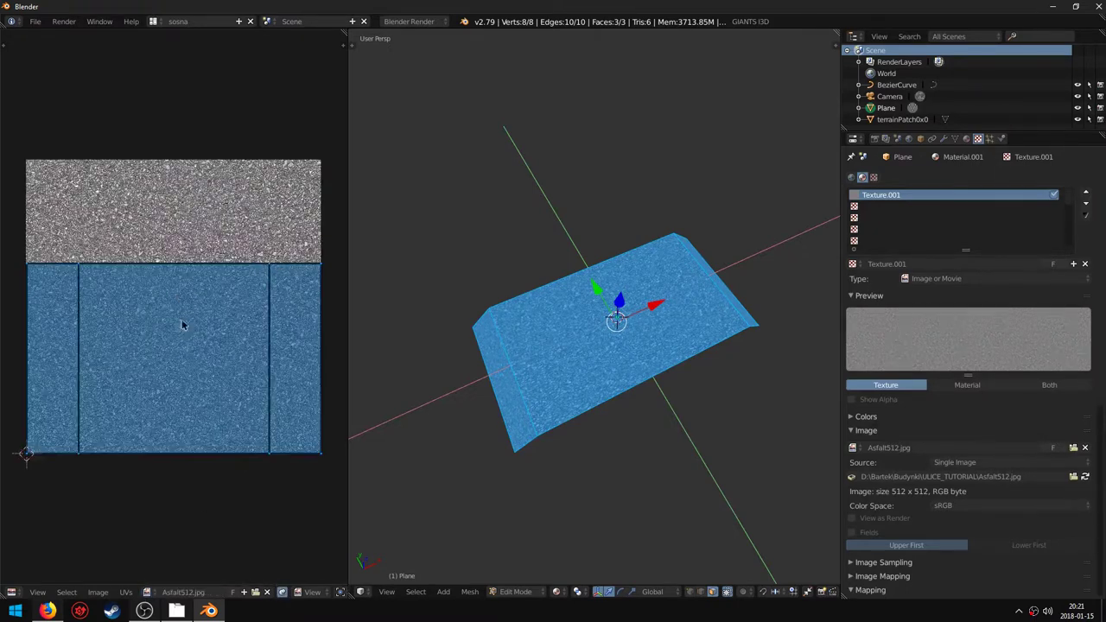
- Scale the plane's UVs up to fill the whole Asfalt512.jpg image
{"action": "key", "text": "a"}
{"action": "scroll", "coordinate": [552, 358], "scroll_direction": "up", "scroll_amount": 2}
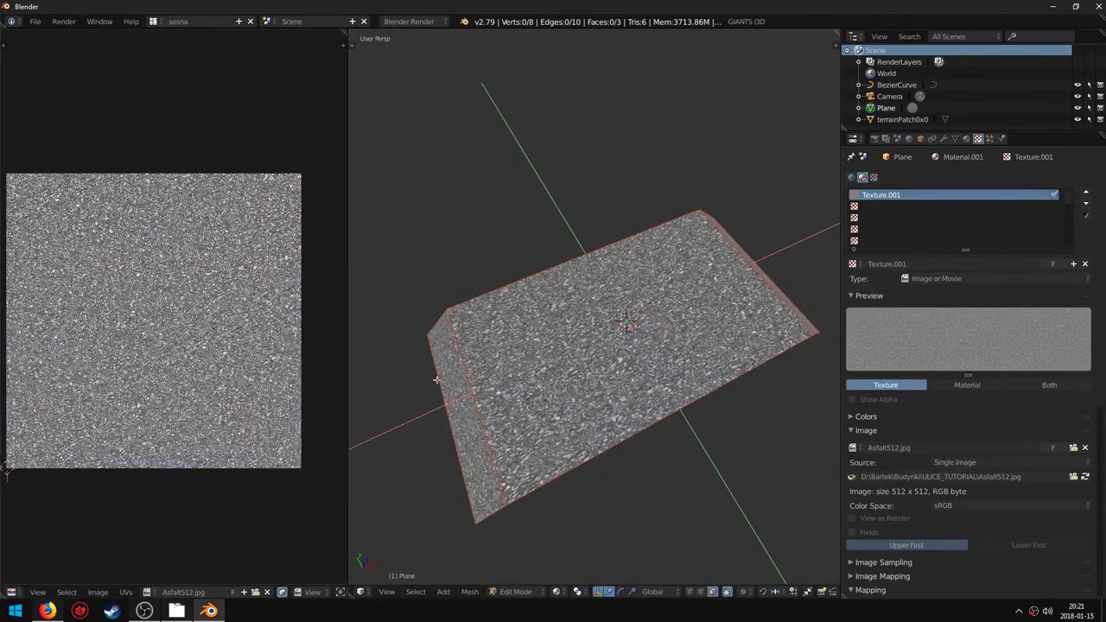
{"action": "key", "text": "a"}
{"action": "key", "text": "s"}
{"action": "left_click", "coordinate": [205, 403]}
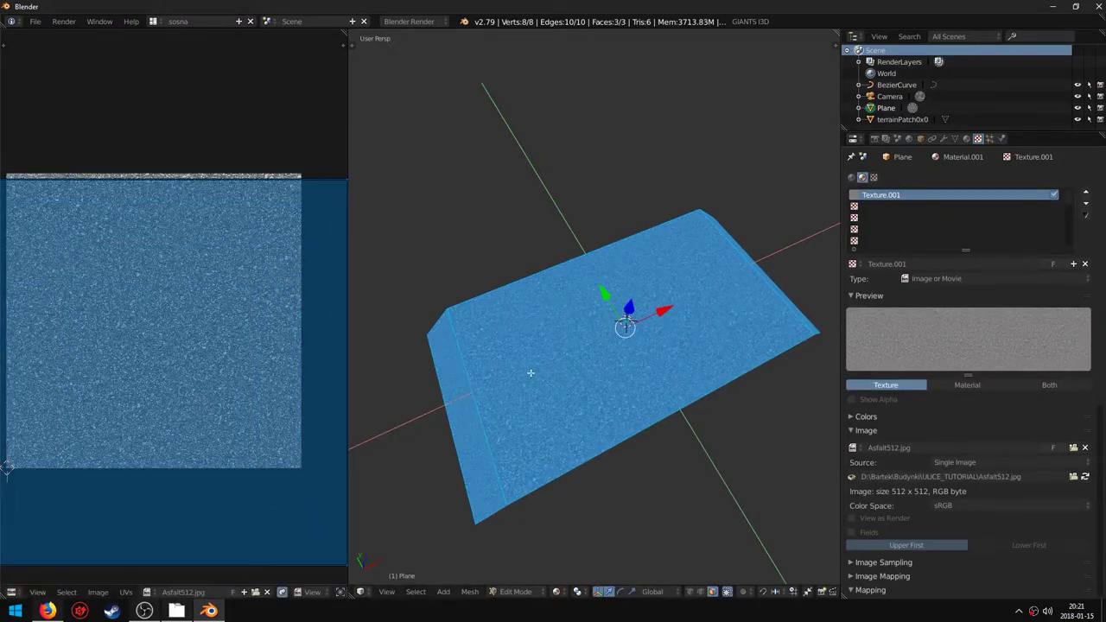
{"action": "key", "text": "a"}
{"action": "middle_click_drag", "start_coordinate": [541, 372], "coordinate": [584, 356]}
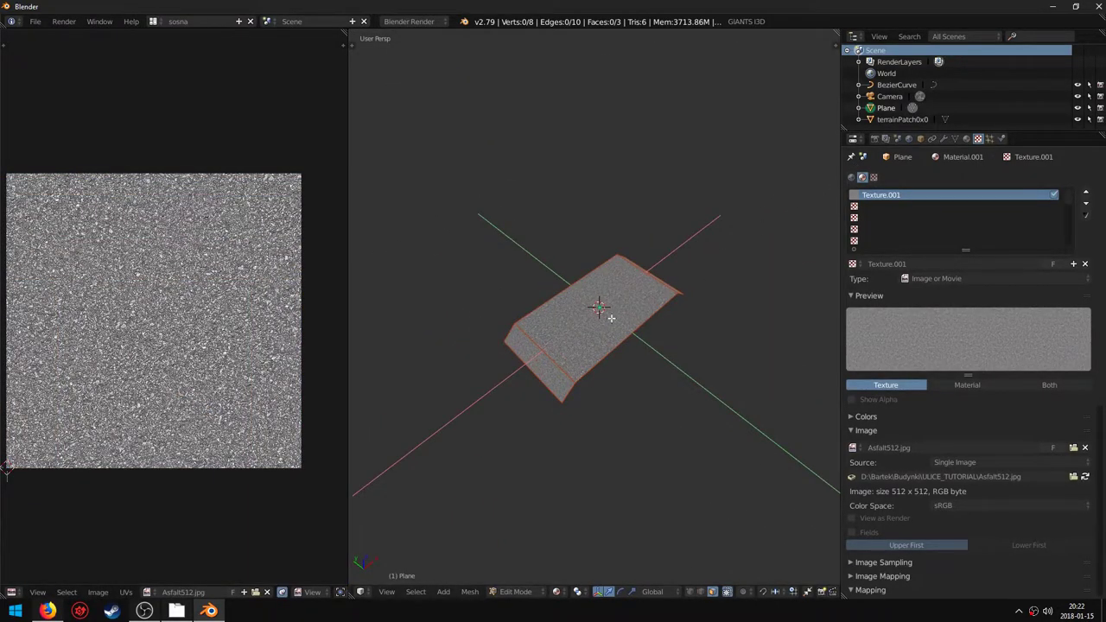
- Add an Array modifier to the road plane
{"action": "left_click", "coordinate": [943, 139]}
{"action": "left_click", "coordinate": [903, 179]}
{"action": "left_click", "coordinate": [883, 205]}
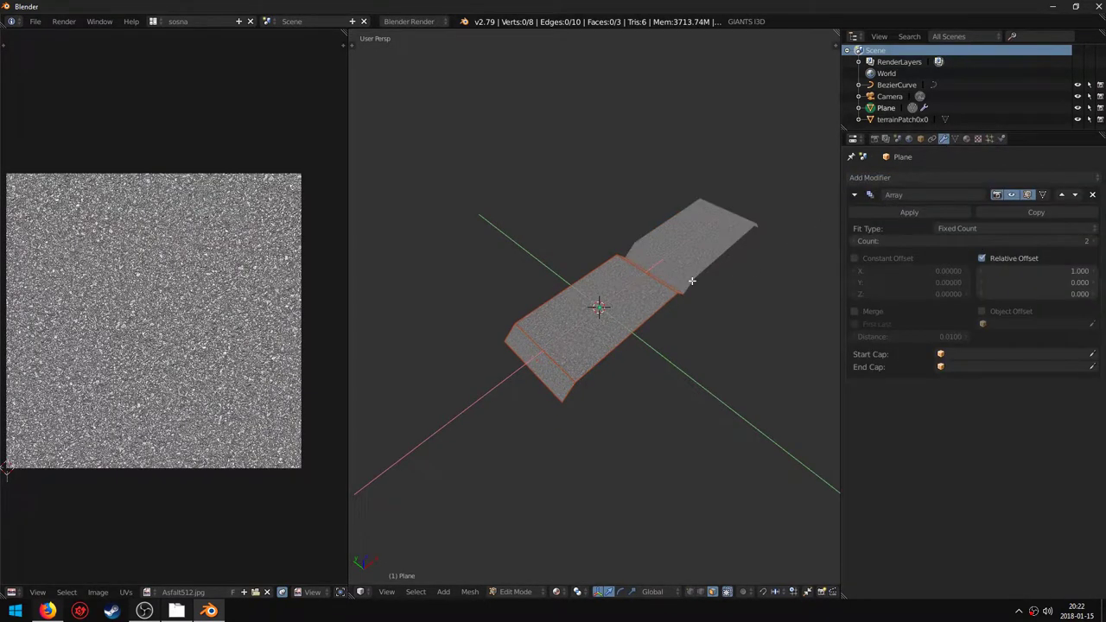
{"action": "left_click_drag", "start_coordinate": [945, 246], "coordinate": [980, 246]}
{"action": "middle_click_drag", "start_coordinate": [656, 289], "coordinate": [636, 281]}
- In Object Mode, rotate the plane 90° around Z and apply rotation and scale
{"action": "key", "text": "Tab"}
{"action": "key", "text": "r"}
{"action": "key", "text": "z"}
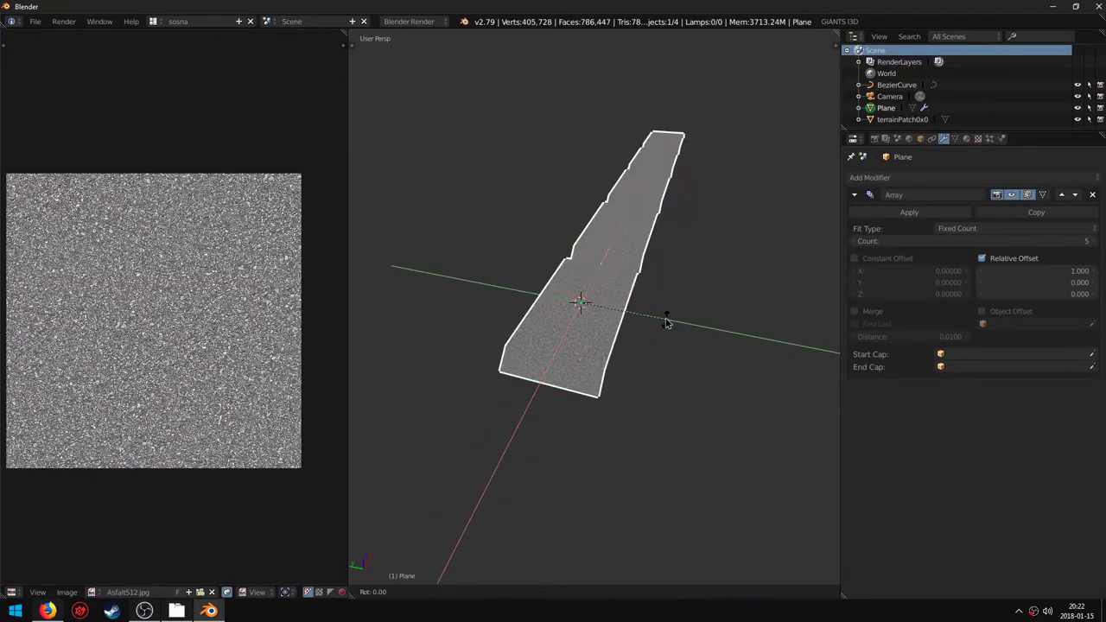
{"action": "type", "text": "90"}
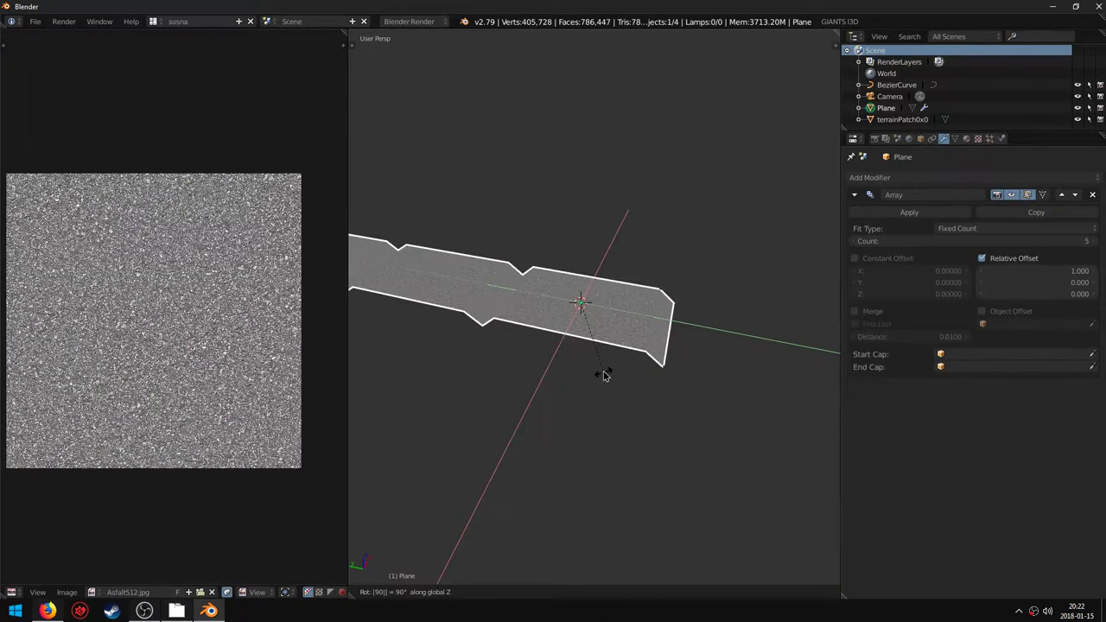
{"action": "key", "text": "Return"}
{"action": "key", "text": "ctrl+a"}
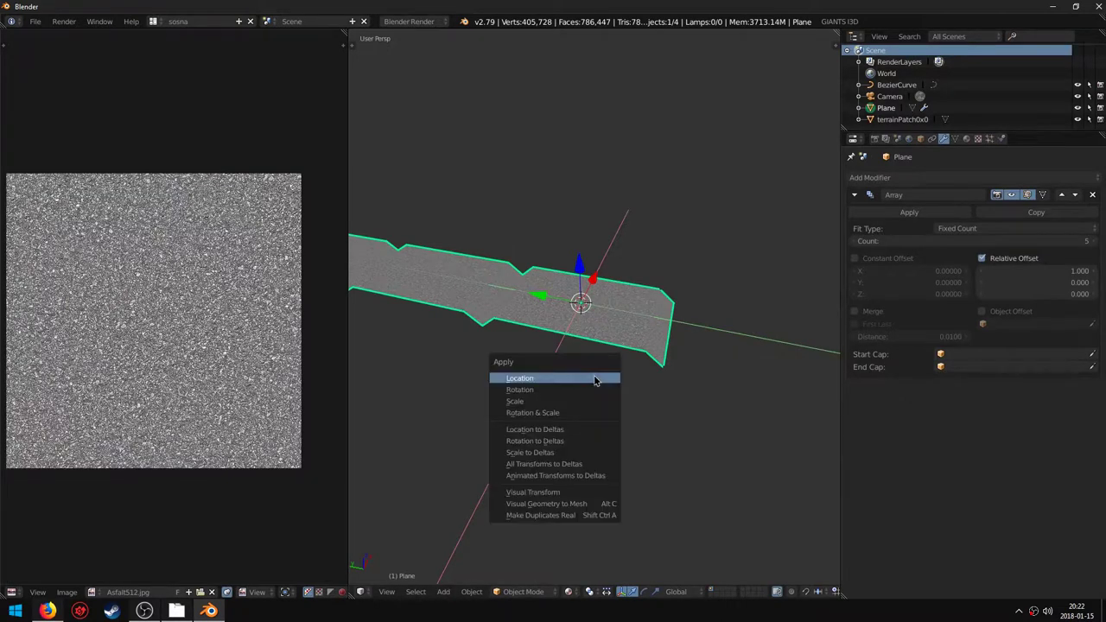
{"action": "left_click", "coordinate": [568, 413]}
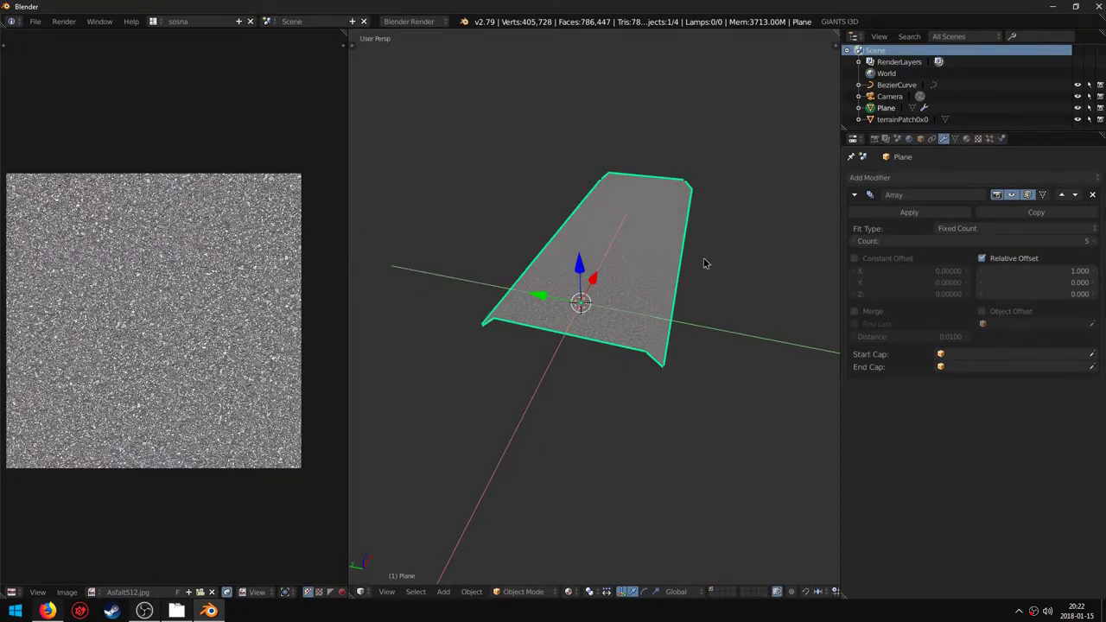
- Set the Array count to 72 to form a long asphalt strip
{"action": "mouse_move", "coordinate": [993, 241]}
{"action": "left_mouse_down"}
{"action": "mouse_move", "coordinate": [1036, 241]}
{"action": "mouse_move", "coordinate": [984, 241]}
{"action": "left_mouse_up"}
{"action": "middle_click_drag", "start_coordinate": [544, 153], "coordinate": [605, 332]}
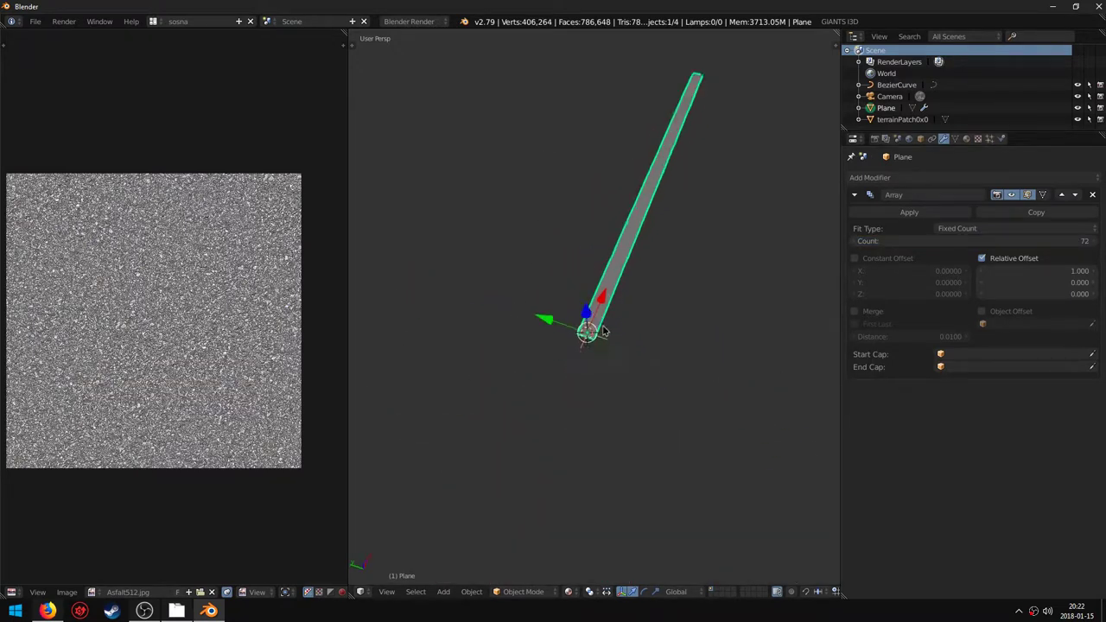
{"action": "scroll", "coordinate": [604, 332], "scroll_direction": "down", "scroll_amount": 5}
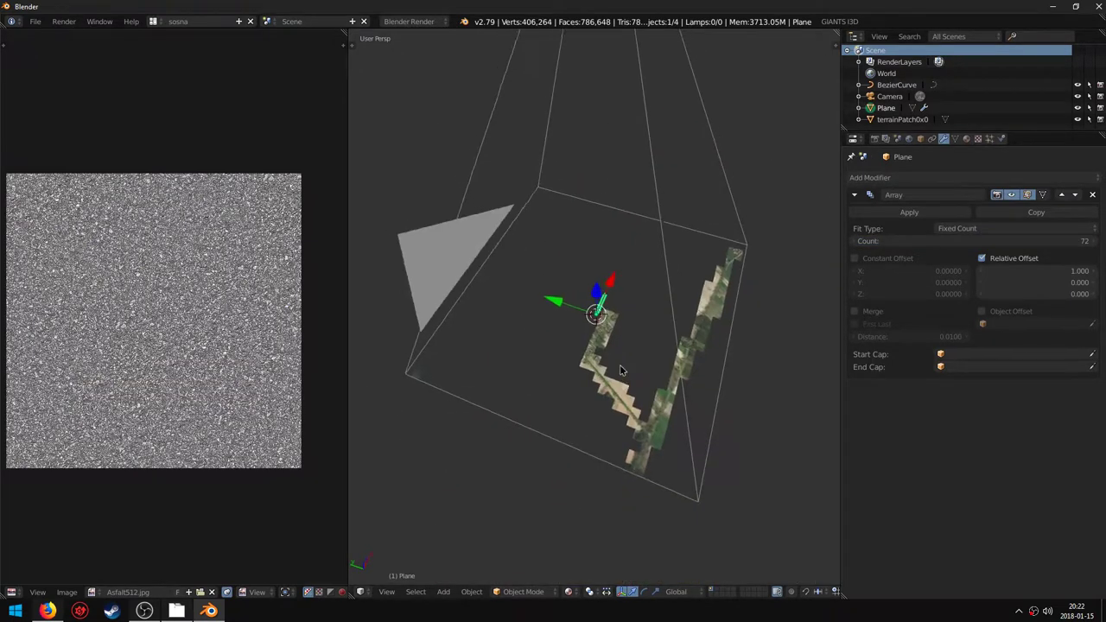
{"action": "scroll", "coordinate": [619, 370], "scroll_direction": "up", "scroll_amount": 10}
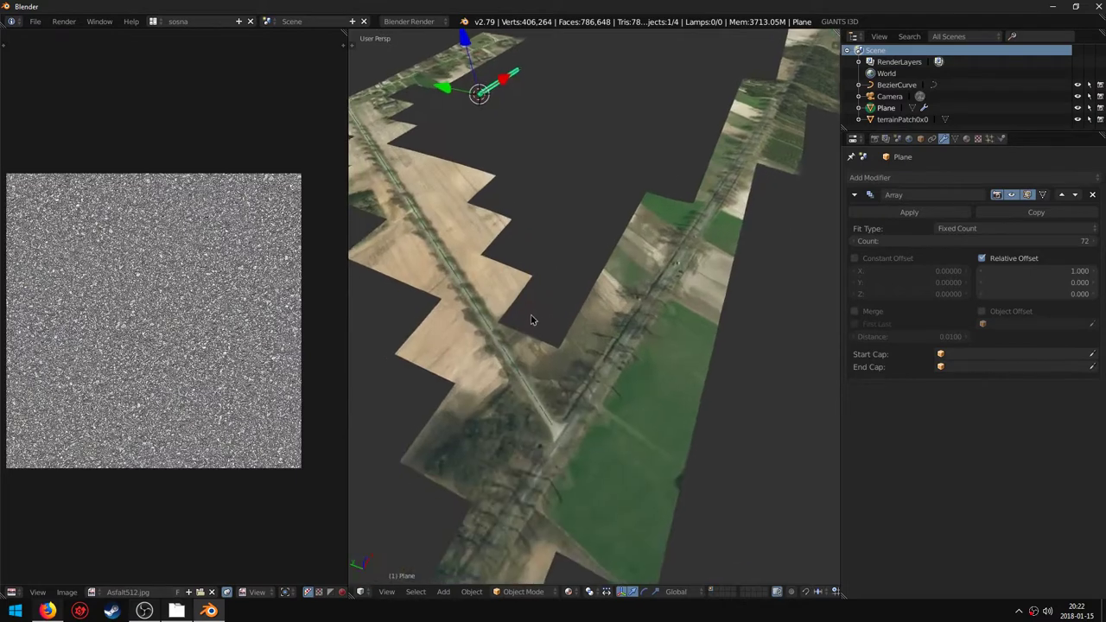
{"action": "middle_click_drag", "start_coordinate": [531, 320], "coordinate": [518, 341]}
- Add a Curve modifier that bends the plane along BezierCurve
{"action": "left_click", "coordinate": [894, 180]}
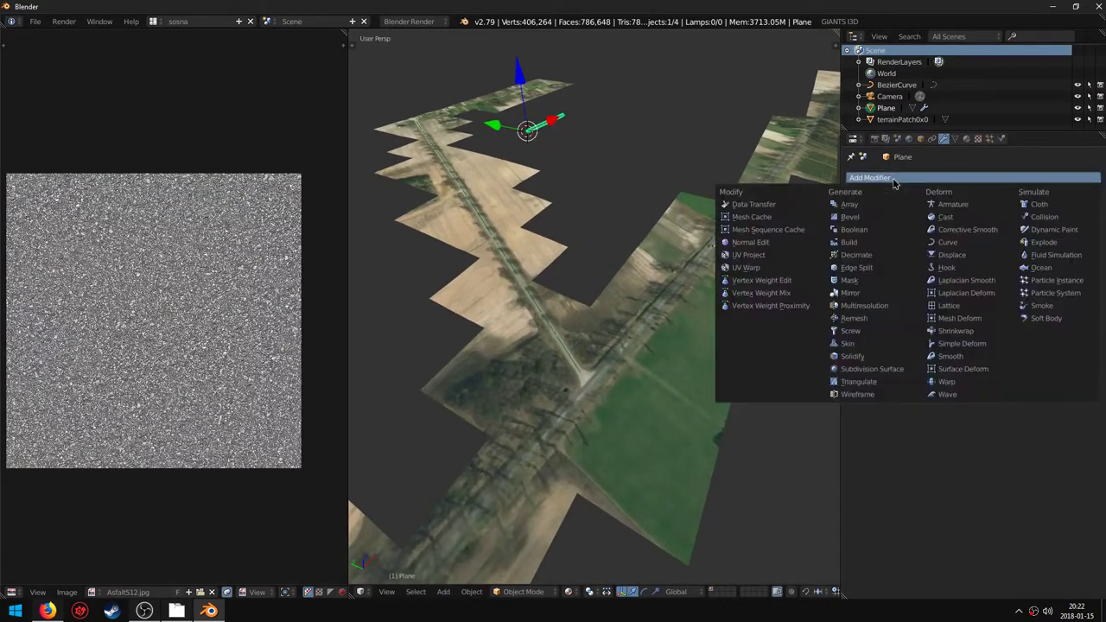
{"action": "left_click", "coordinate": [944, 243]}
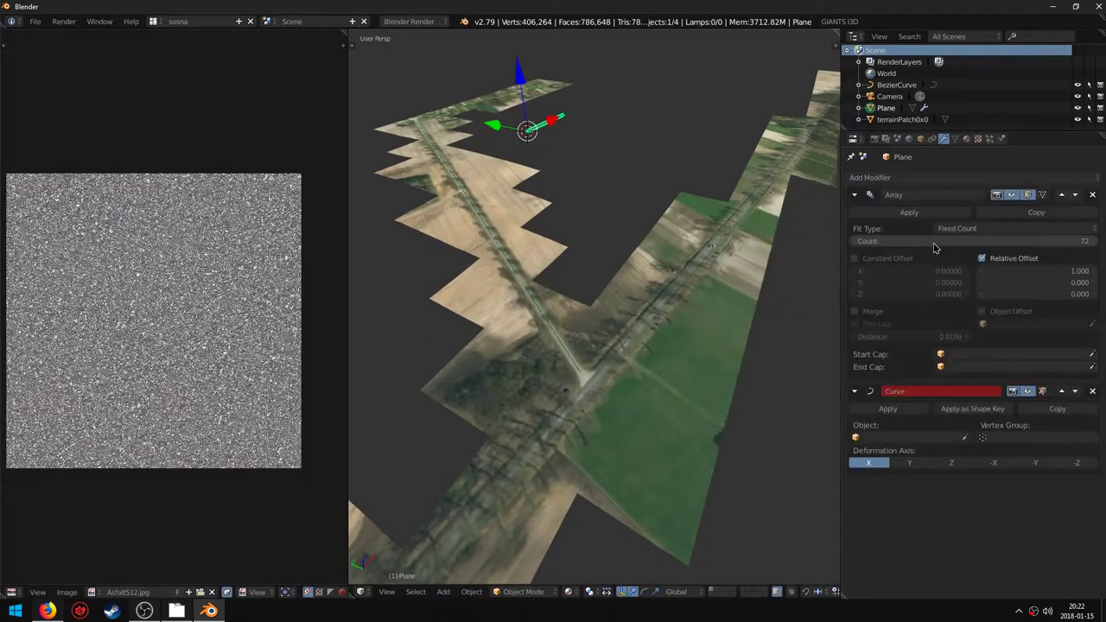
{"action": "left_click", "coordinate": [888, 436]}
{"action": "left_click", "coordinate": [886, 454]}
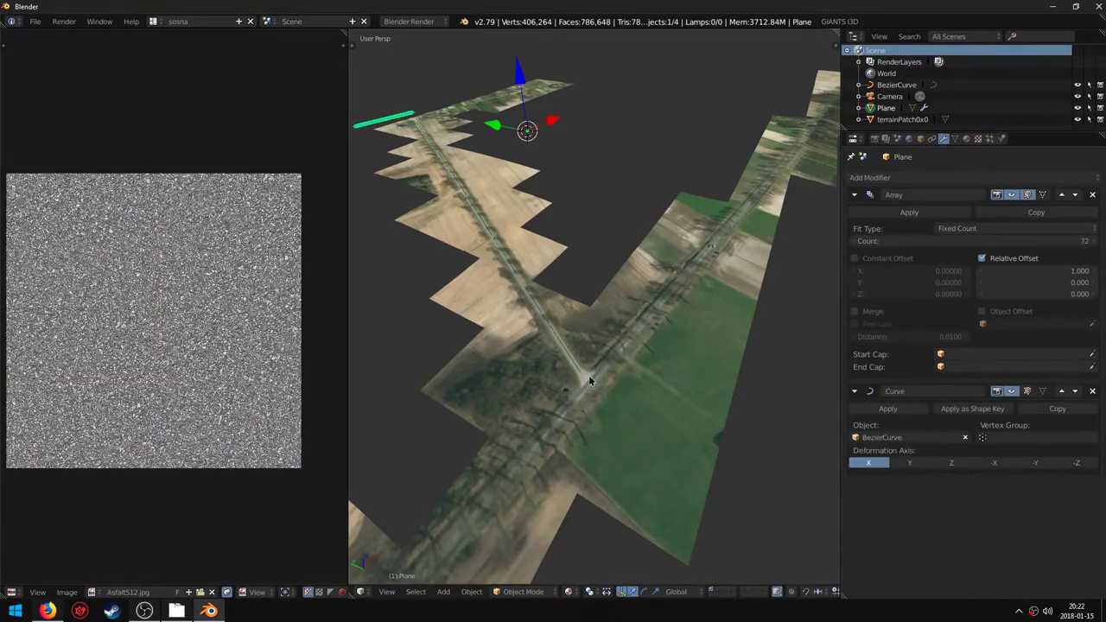
- In top orthographic view, move the strip so its end sits at the road junction
{"action": "key", "text": "KP_7"}
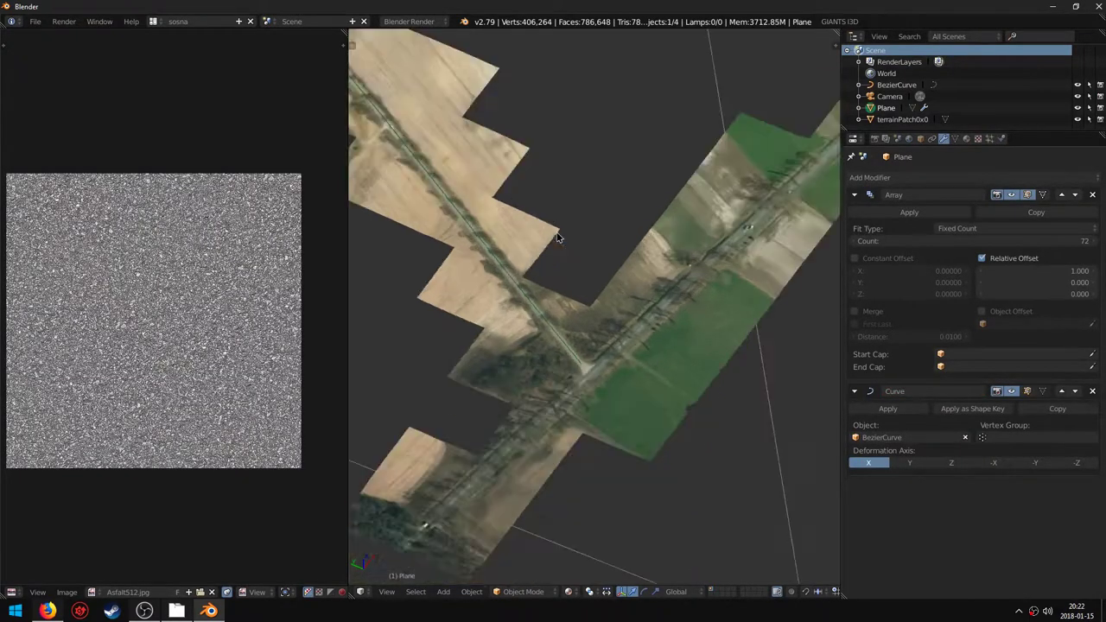
{"action": "scroll", "coordinate": [652, 181], "scroll_direction": "down", "scroll_amount": 2}
{"action": "scroll", "coordinate": [651, 181], "scroll_direction": "down", "scroll_amount": 3}
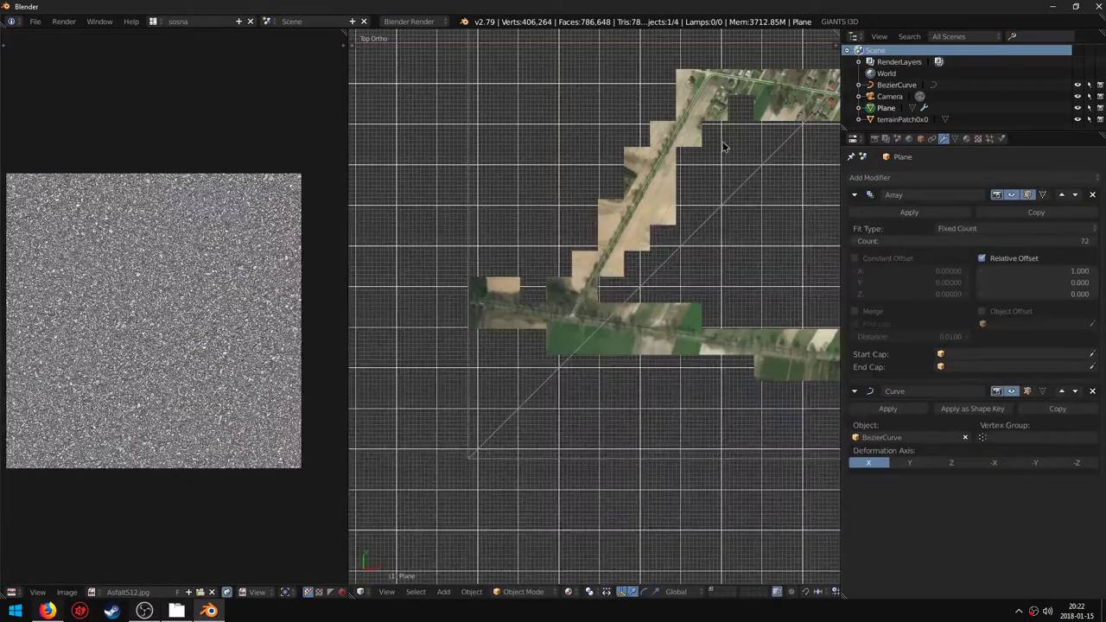
{"action": "key", "text": "g"}
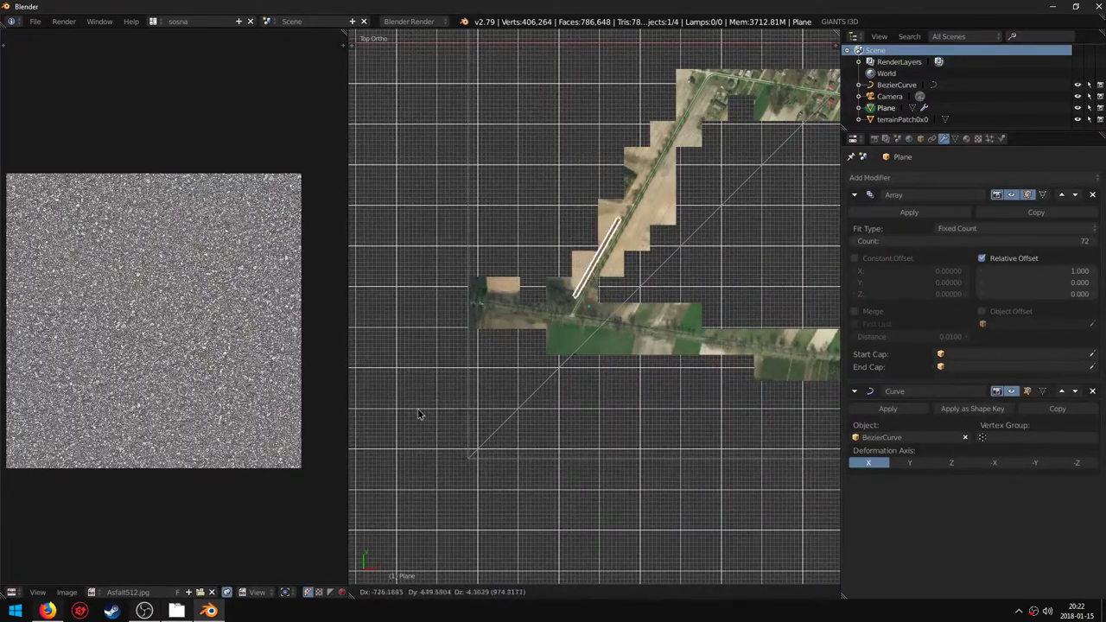
{"action": "left_click", "coordinate": [421, 422]}
{"action": "scroll", "coordinate": [517, 335], "scroll_direction": "up", "scroll_amount": 8}
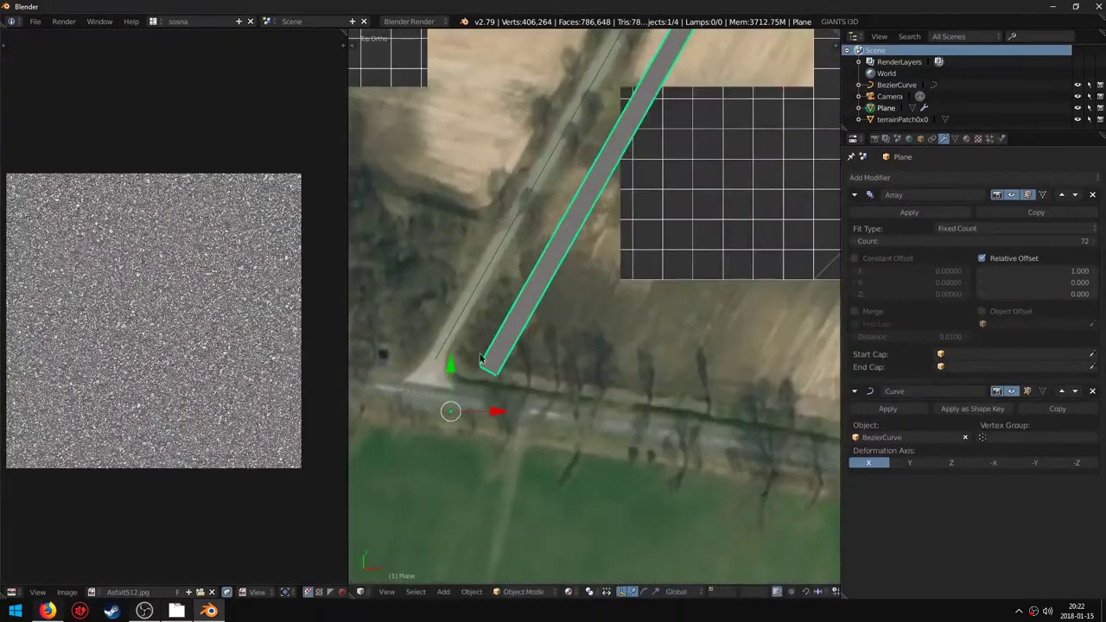
{"action": "key", "text": "g"}
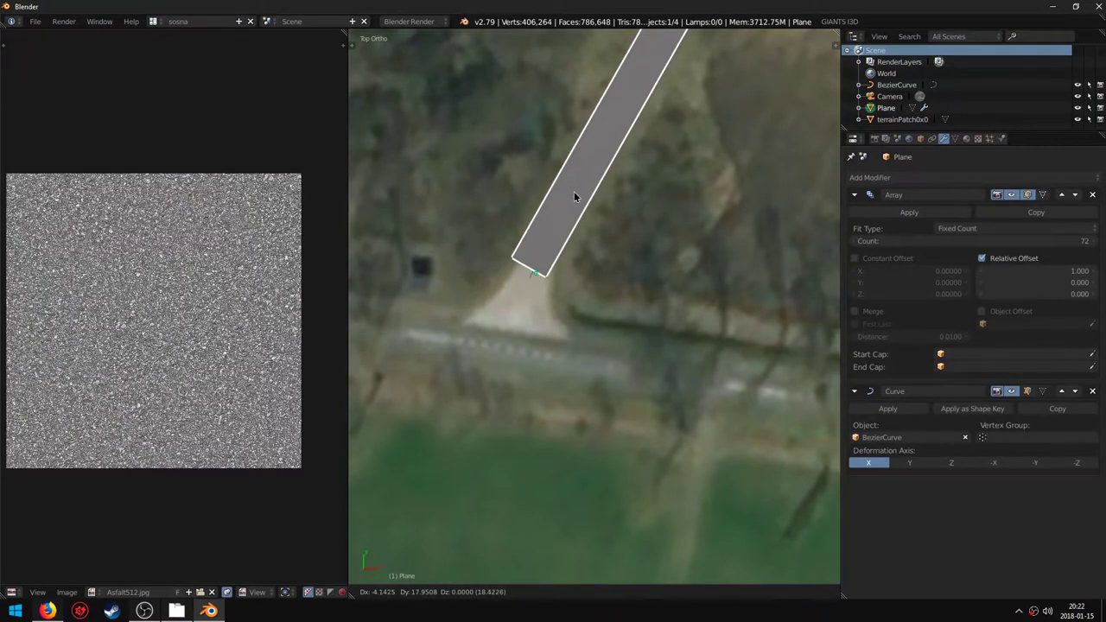
{"action": "left_click", "coordinate": [540, 226]}
- Pan and zoom to bring the aerial map around the road into view
{"action": "scroll", "coordinate": [518, 274], "scroll_direction": "up", "scroll_amount": 5}
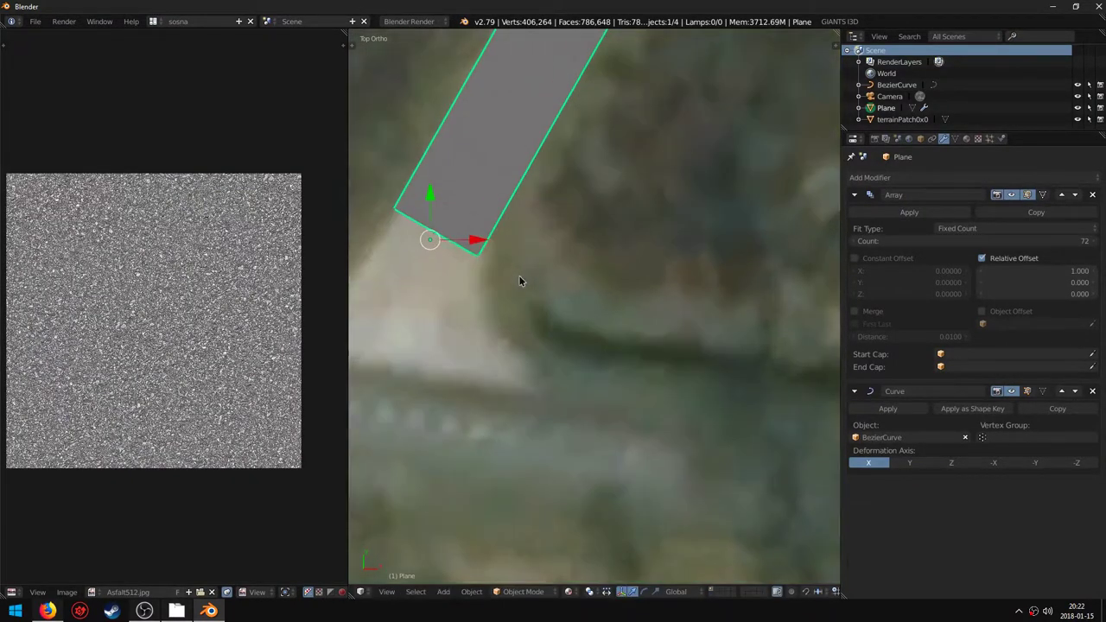
{"action": "middle_click_drag", "start_coordinate": [466, 248], "coordinate": [586, 324], "text": "shift"}
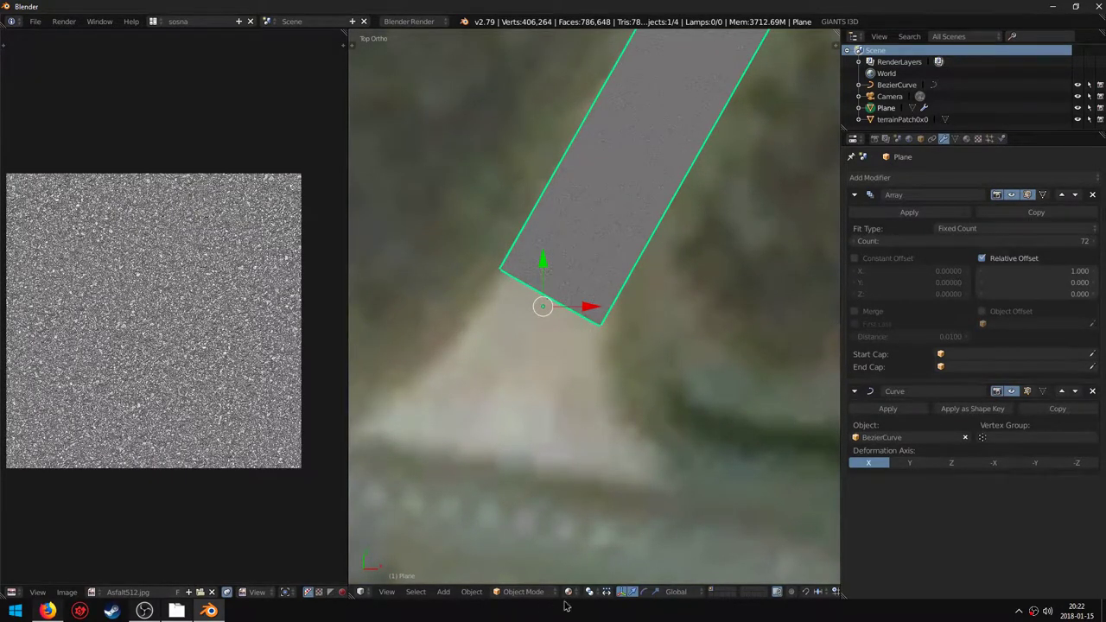
{"action": "scroll", "coordinate": [553, 362], "scroll_direction": "down", "scroll_amount": 5}
{"action": "middle_click_drag", "start_coordinate": [674, 137], "coordinate": [381, 108], "text": "shift"}
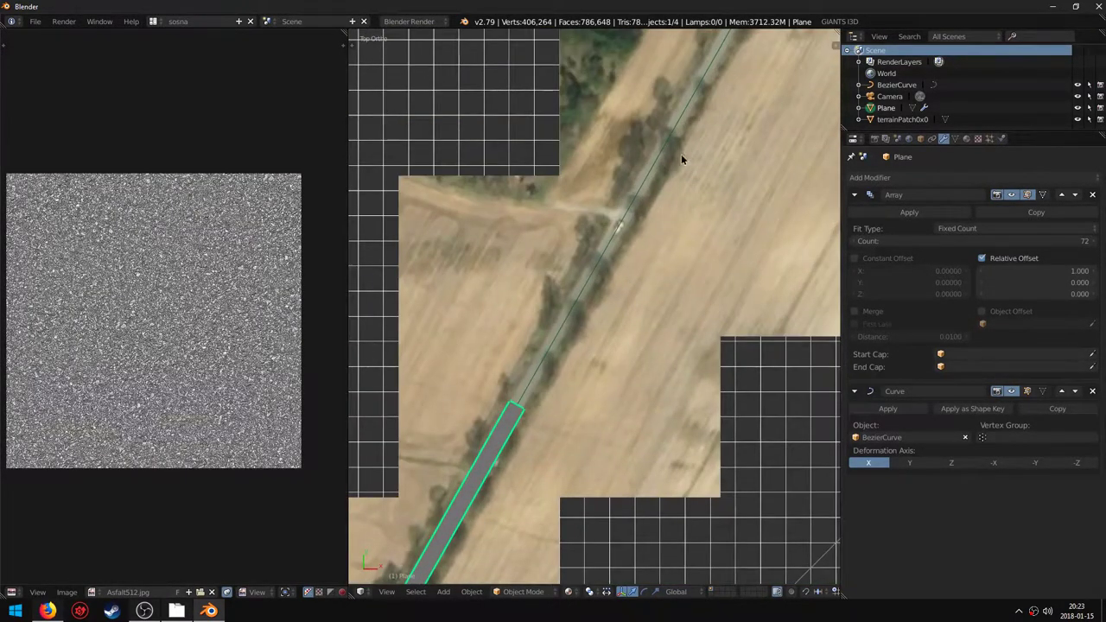
- Raise the Array count to 363 so the asphalt runs the whole curve
{"action": "left_click_drag", "start_coordinate": [933, 241], "coordinate": [1002, 241]}
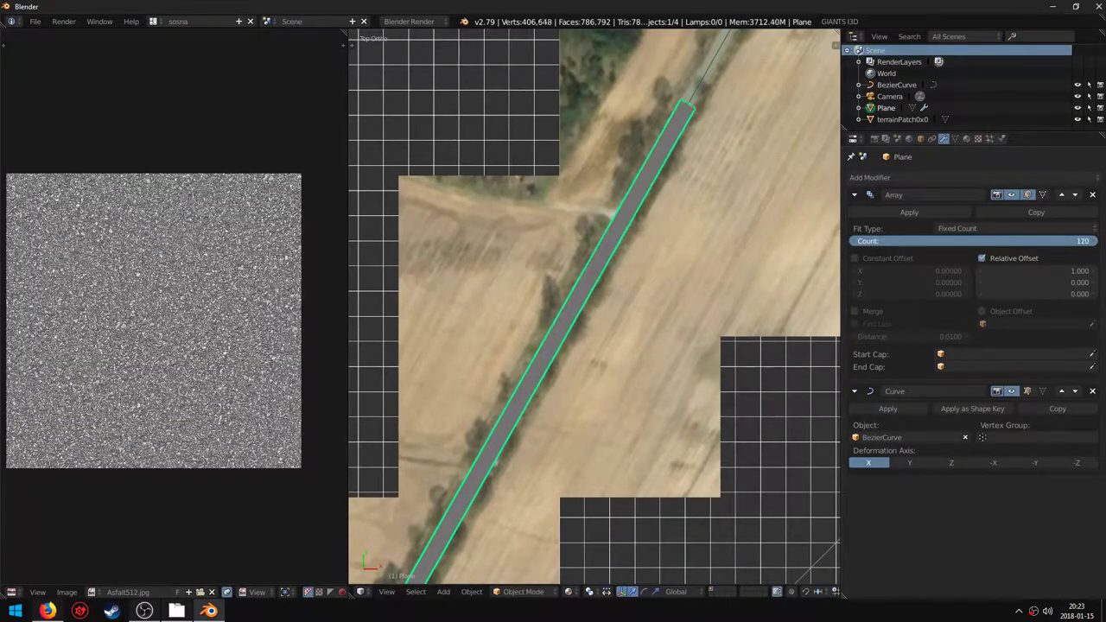
{"action": "left_click_drag", "start_coordinate": [625, 76], "coordinate": [1095, 244]}
{"action": "scroll", "coordinate": [597, 272], "scroll_direction": "down", "scroll_amount": 5}
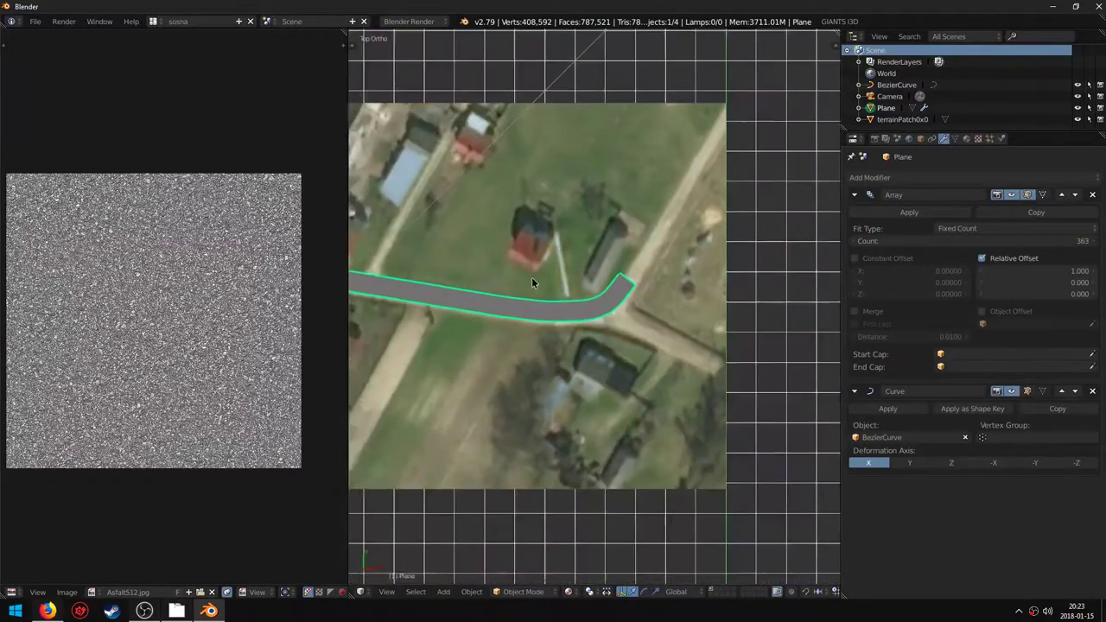
{"action": "scroll", "coordinate": [438, 308], "scroll_direction": "down", "scroll_amount": 4}
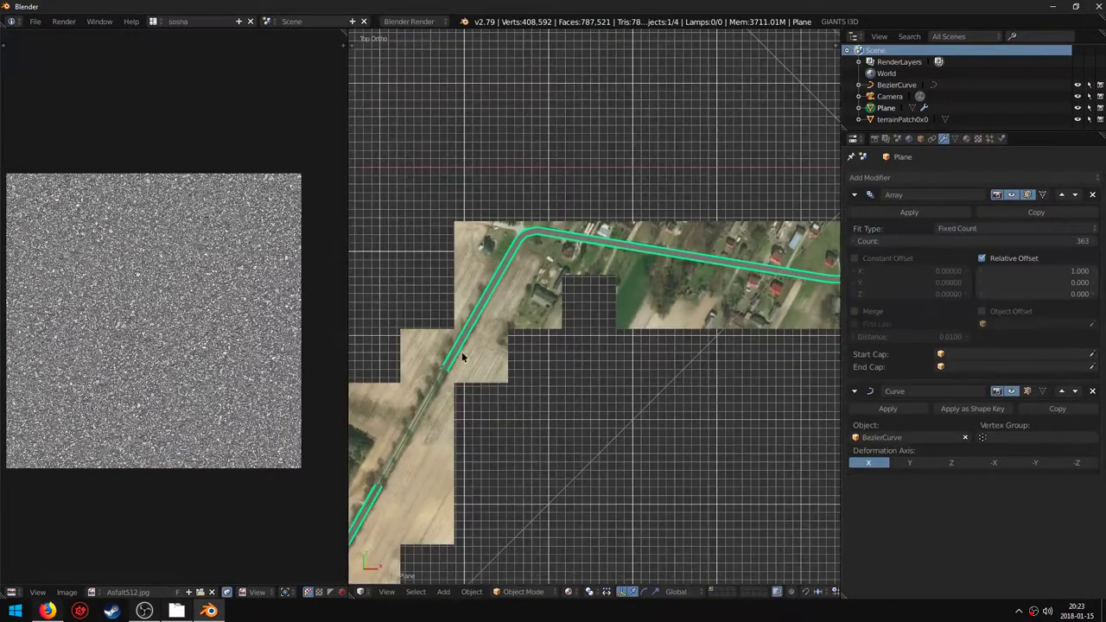
{"action": "scroll", "coordinate": [464, 353], "scroll_direction": "down", "scroll_amount": 4, "text": "shift"}
- Lower the road plane slightly onto the terrain in perspective view
{"action": "middle_click_drag", "start_coordinate": [656, 557], "coordinate": [557, 575]}
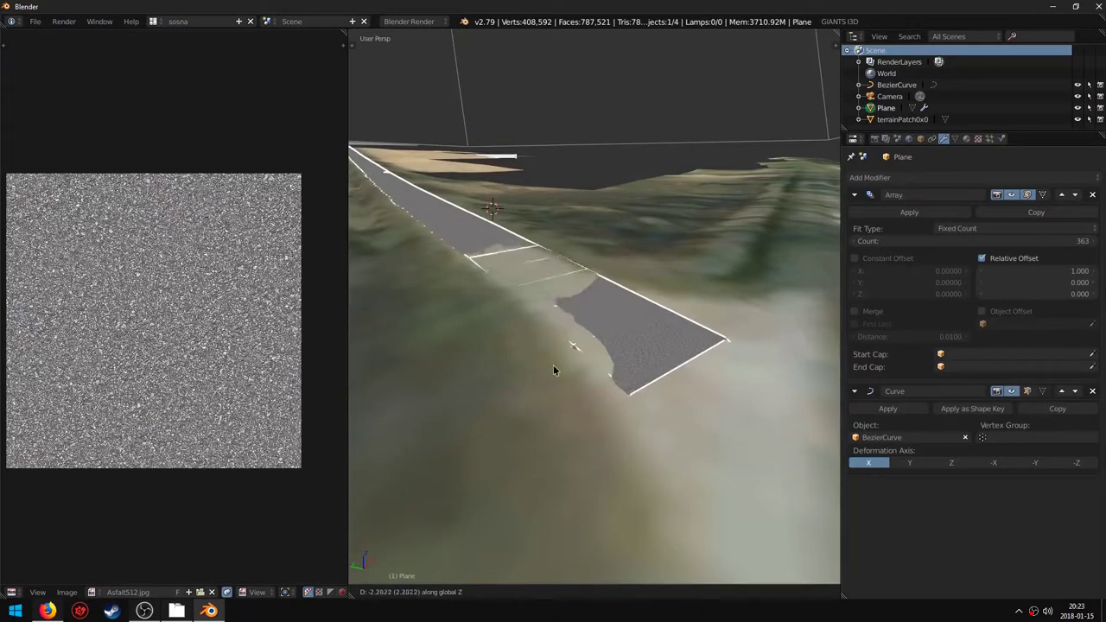
{"action": "left_click", "coordinate": [553, 364]}
{"action": "middle_click_drag", "start_coordinate": [553, 364], "coordinate": [511, 248]}
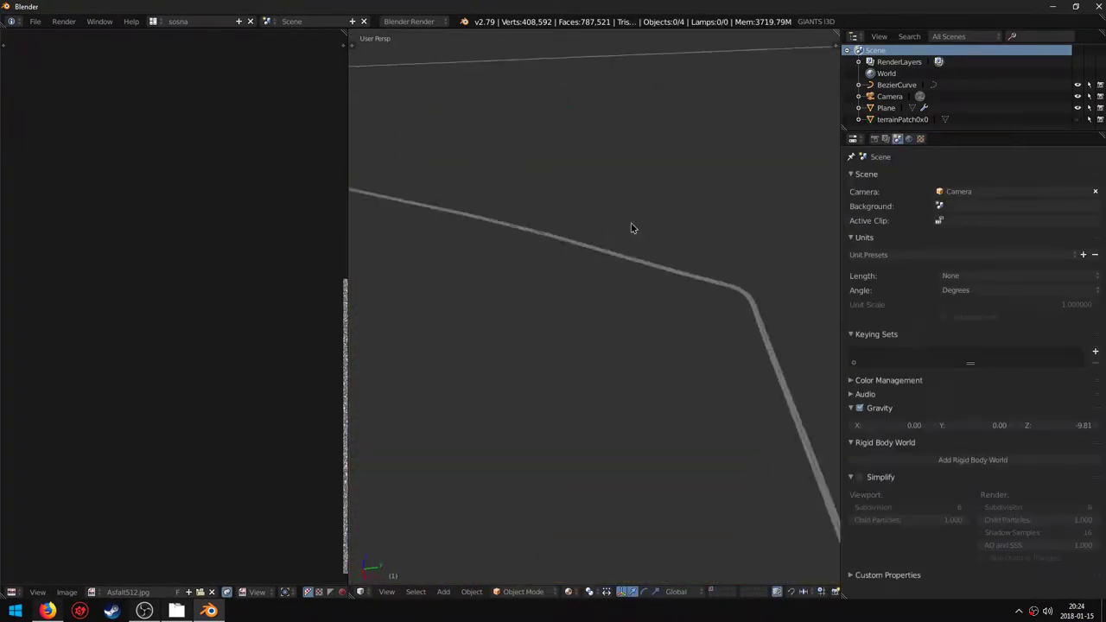
- Apply the Array and Curve modifiers to the road mesh
{"action": "middle_click_drag", "start_coordinate": [634, 227], "coordinate": [592, 274]}
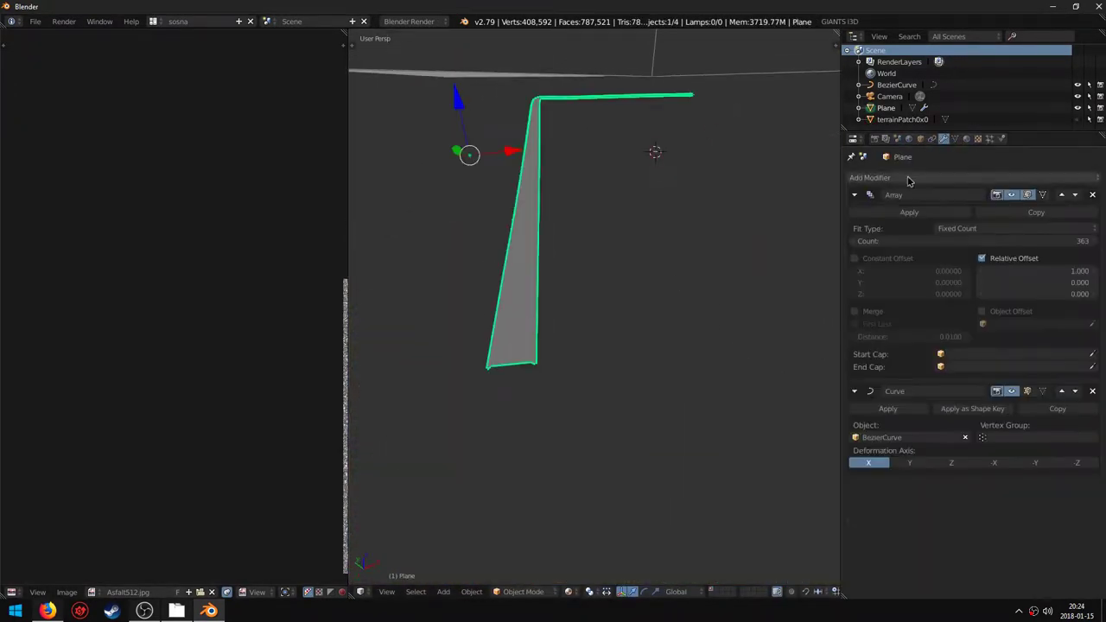
{"action": "left_click", "coordinate": [908, 212]}
{"action": "left_click", "coordinate": [887, 212]}
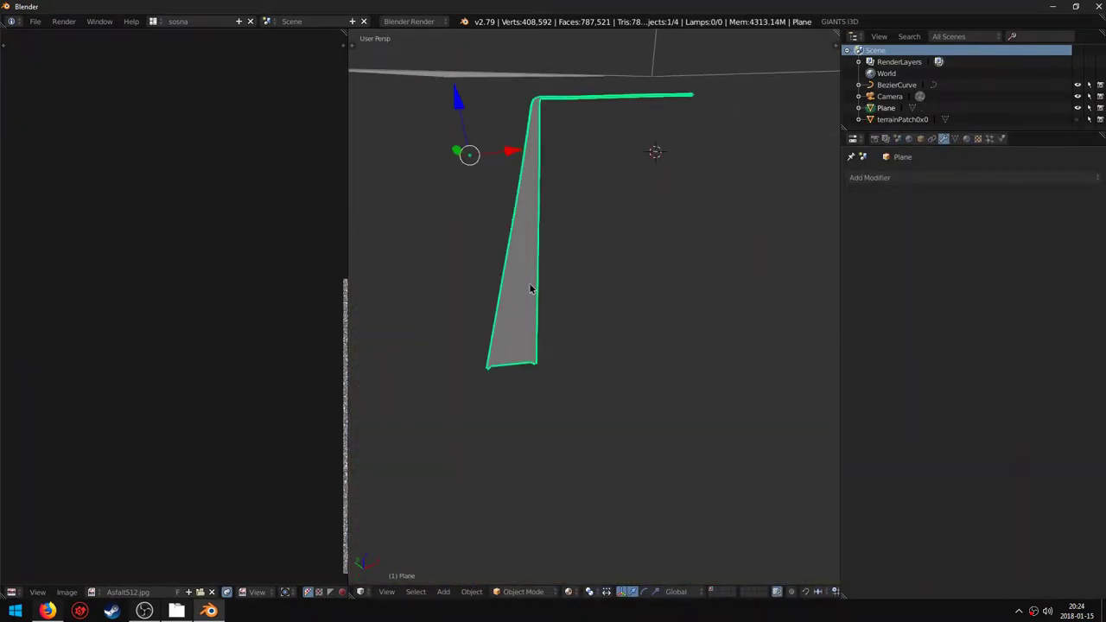
{"action": "middle_click_drag", "start_coordinate": [530, 289], "coordinate": [564, 251]}
- Save the scene as ulice_full.blend in the ULICE_TUTORIAL folder
{"action": "key", "text": "ctrl+s"}
{"action": "left_click", "coordinate": [48, 335]}
{"action": "left_click", "coordinate": [203, 62]}
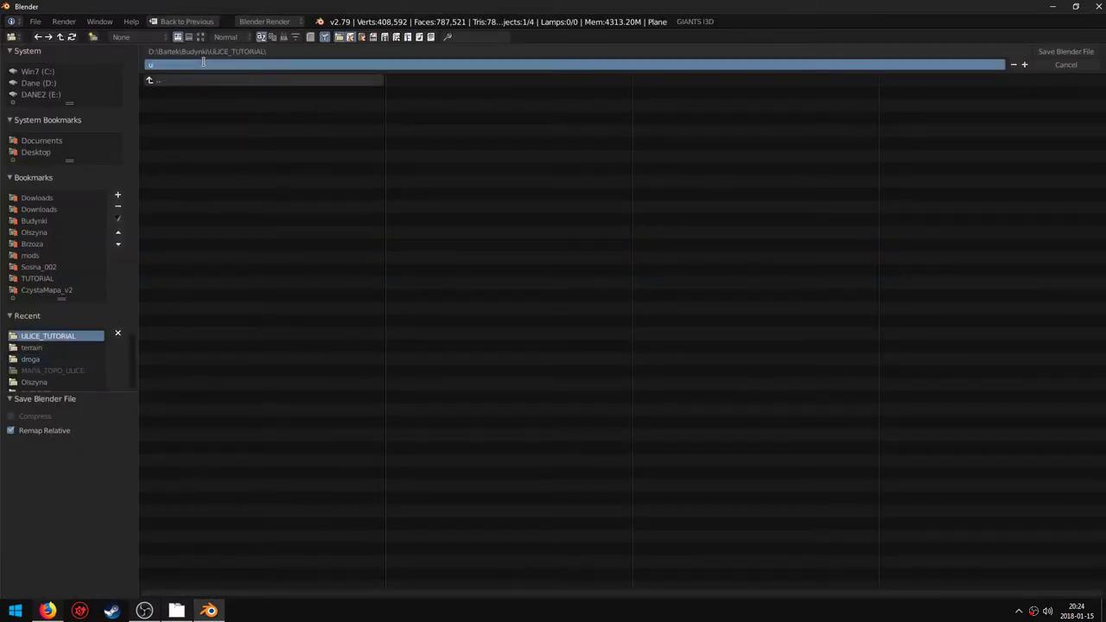
{"action": "key", "text": "Return"}
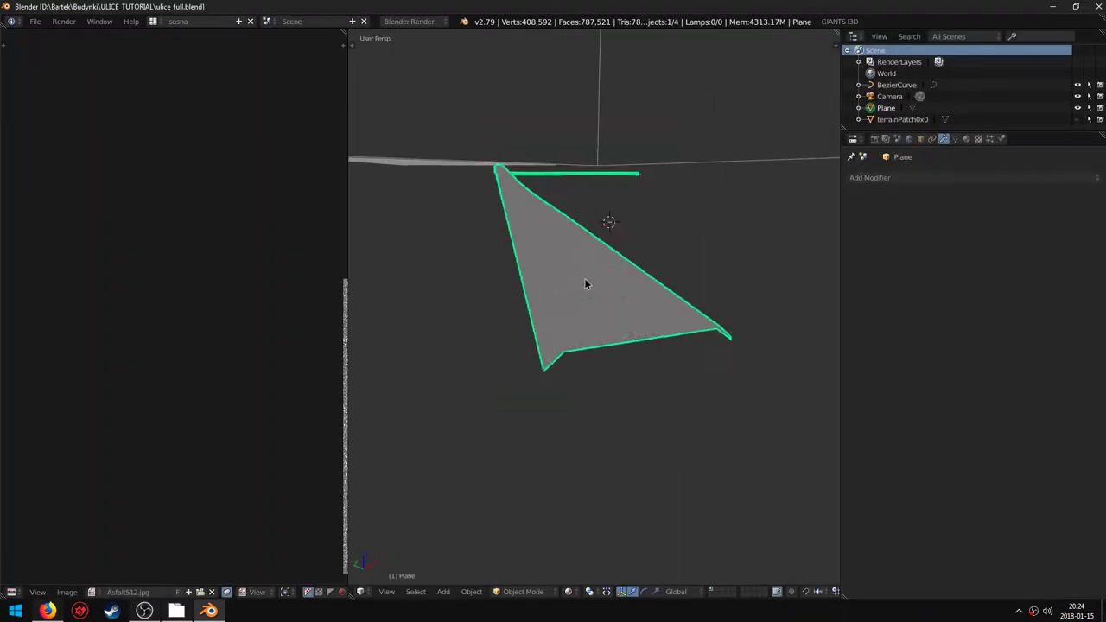
- Copy the road plane and paste it into a freshly reloaded start-up scene
{"action": "key", "text": "ctrl+c"}
{"action": "key", "text": "ctrl+n"}
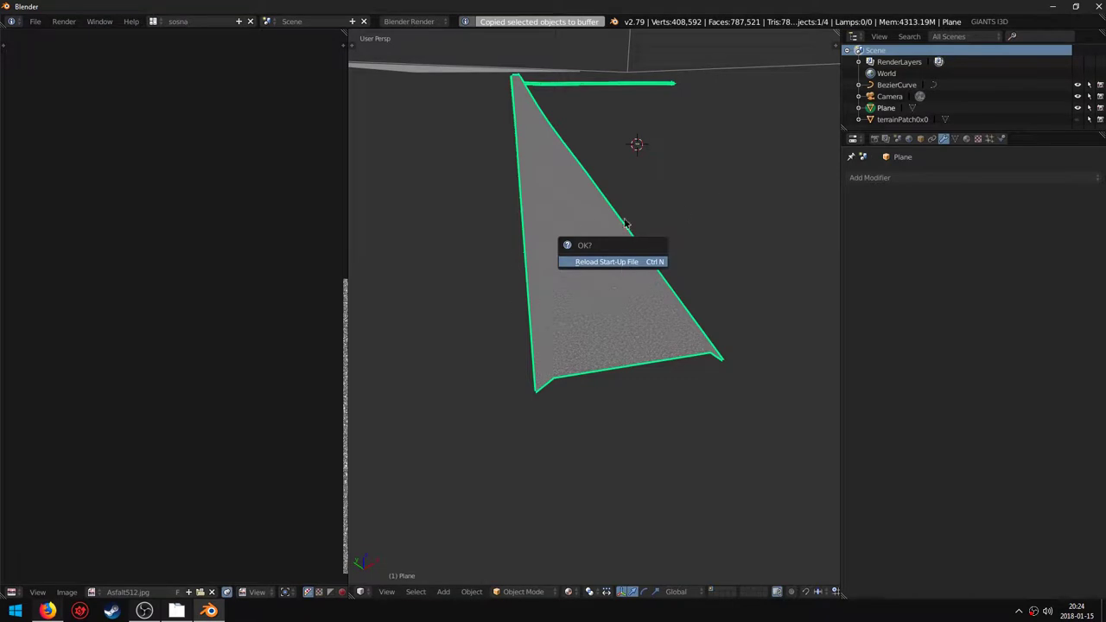
{"action": "left_click", "coordinate": [606, 261]}
{"action": "scroll", "coordinate": [508, 300], "scroll_direction": "down", "scroll_amount": 5}
{"action": "key", "text": "ctrl+v"}
- Select the pasted road and switch it to Edit Mode
{"action": "key", "text": "n"}
{"action": "scroll", "coordinate": [508, 300], "scroll_direction": "up", "scroll_amount": 5}
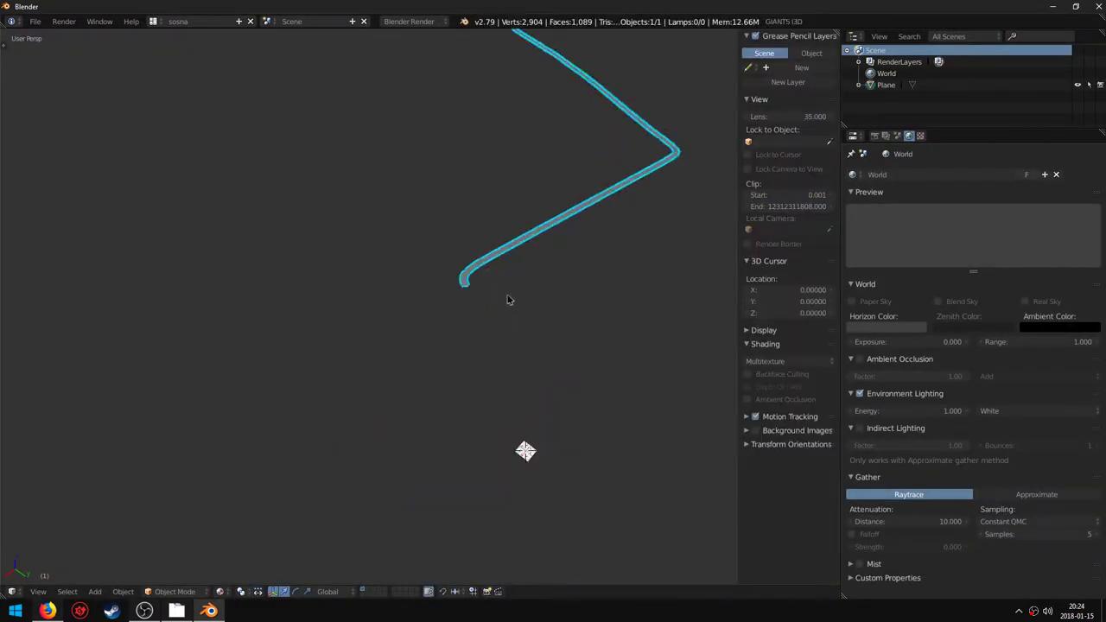
{"action": "scroll", "coordinate": [508, 299], "scroll_direction": "up", "scroll_amount": 4}
{"action": "right_click", "coordinate": [428, 371]}
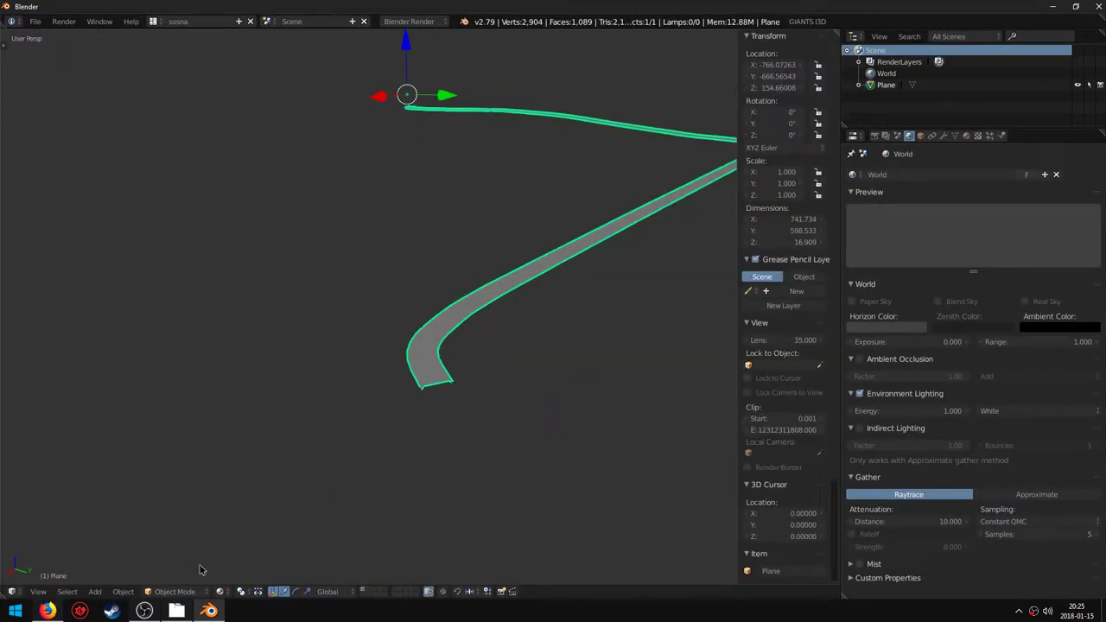
{"action": "left_click", "coordinate": [175, 591]}
{"action": "left_click", "coordinate": [185, 572]}
- Remove the road's duplicate vertices with Remove Doubles
{"action": "key", "text": "a"}
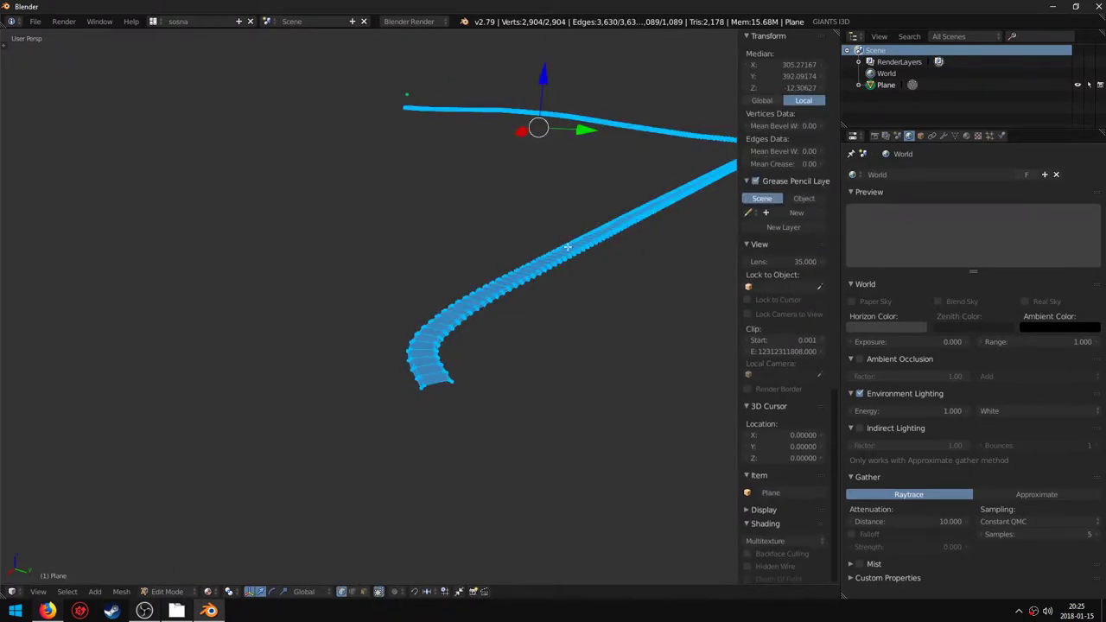
{"action": "key", "text": "w"}
{"action": "left_click", "coordinate": [440, 327]}
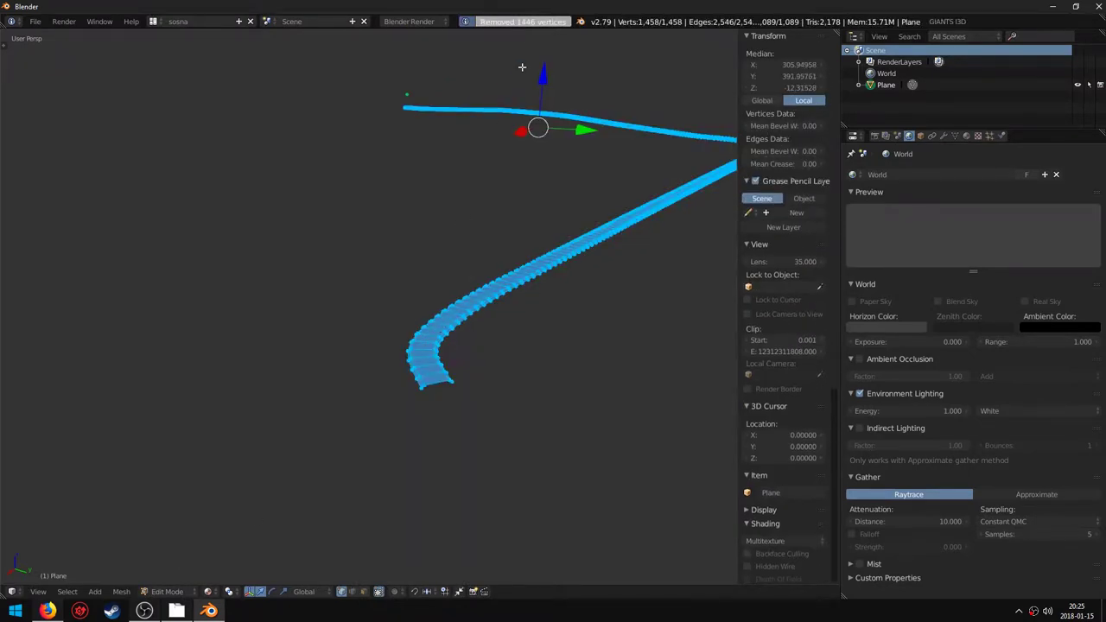
{"action": "middle_click_drag", "start_coordinate": [439, 327], "coordinate": [449, 415]}
{"action": "key", "text": "a"}
- Display the face normals at size 3.70 to inspect them, then hide them
{"action": "scroll", "coordinate": [774, 402], "scroll_direction": "down", "scroll_amount": 6}
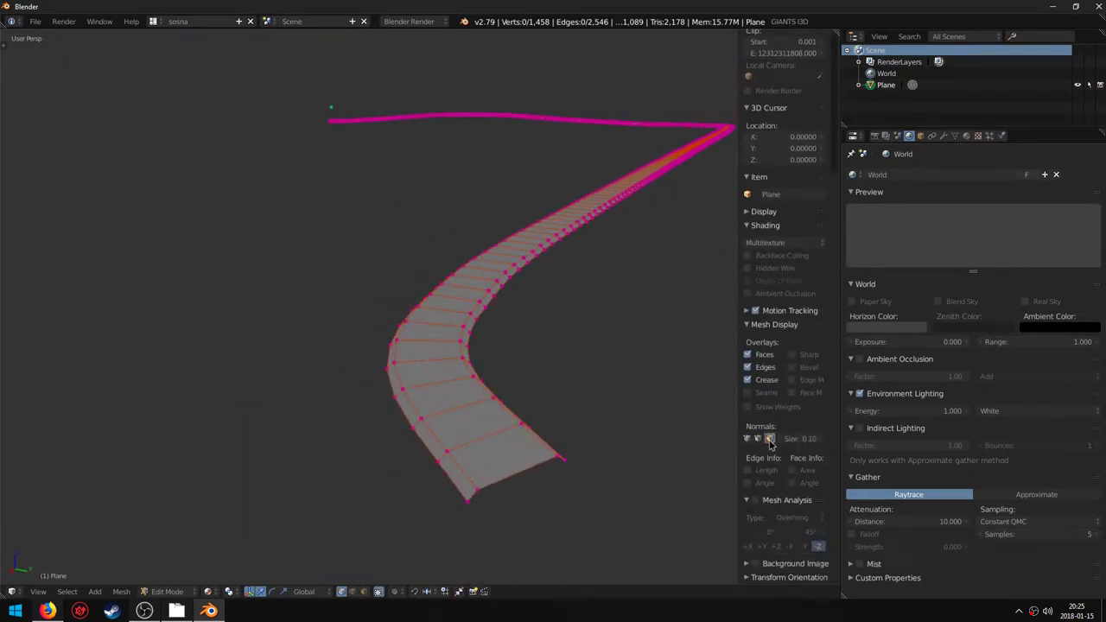
{"action": "left_click_drag", "start_coordinate": [795, 443], "coordinate": [829, 443]}
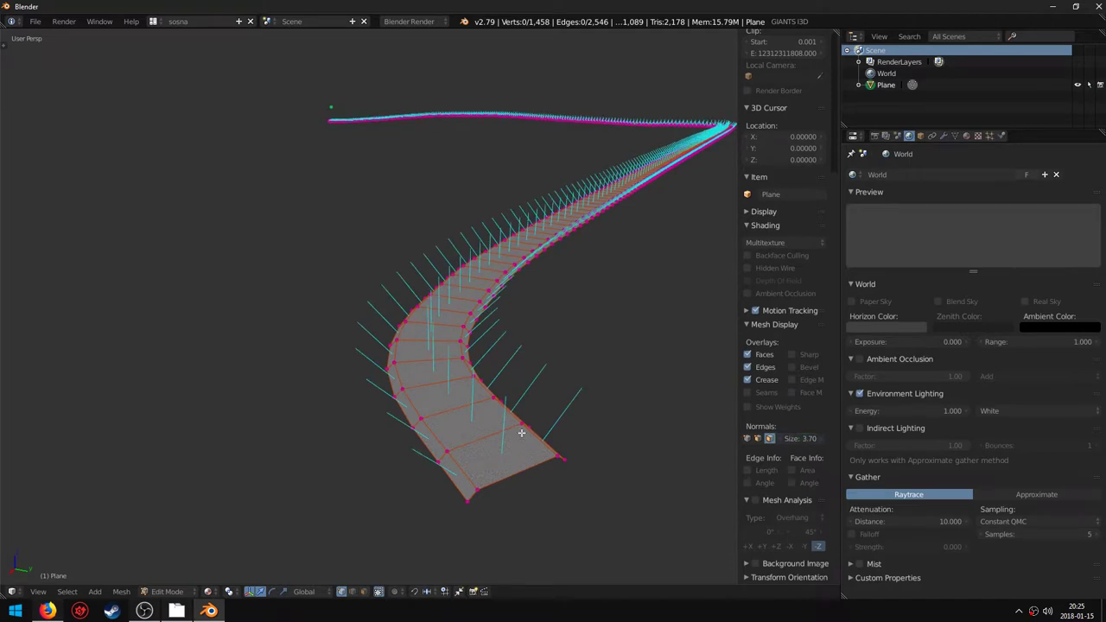
{"action": "middle_click_drag", "start_coordinate": [535, 363], "coordinate": [517, 427]}
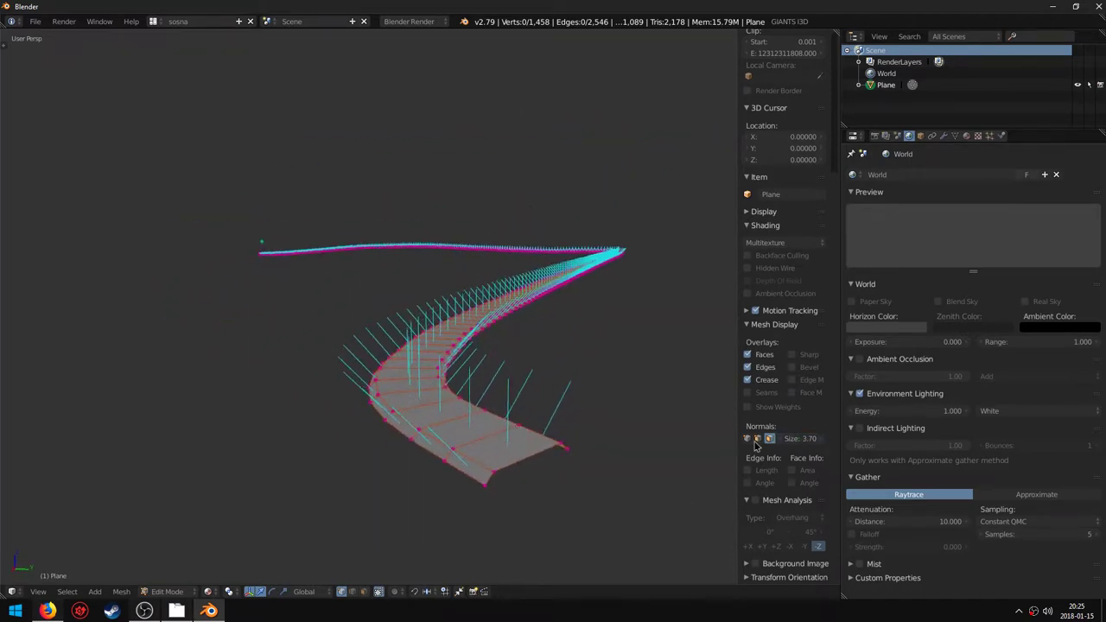
{"action": "left_click", "coordinate": [769, 439]}
{"action": "middle_click_drag", "start_coordinate": [393, 399], "coordinate": [385, 413]}
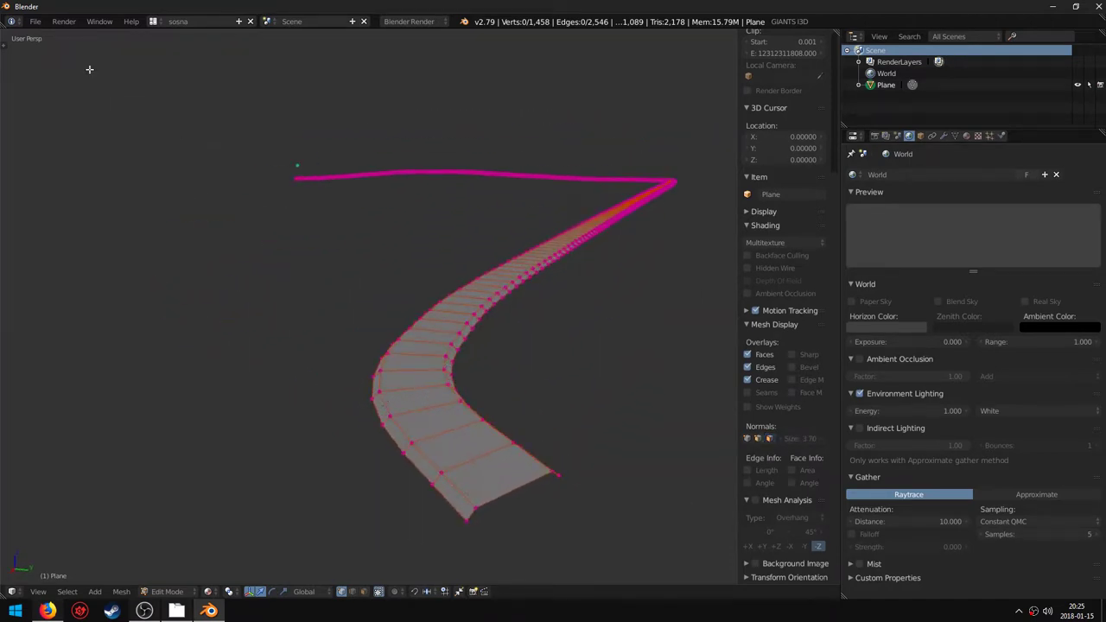
- Export the road as GIANTS I3D named ulice_tut into OBIEKTY\ULICE_TUTORIAL
{"action": "left_click", "coordinate": [34, 23]}
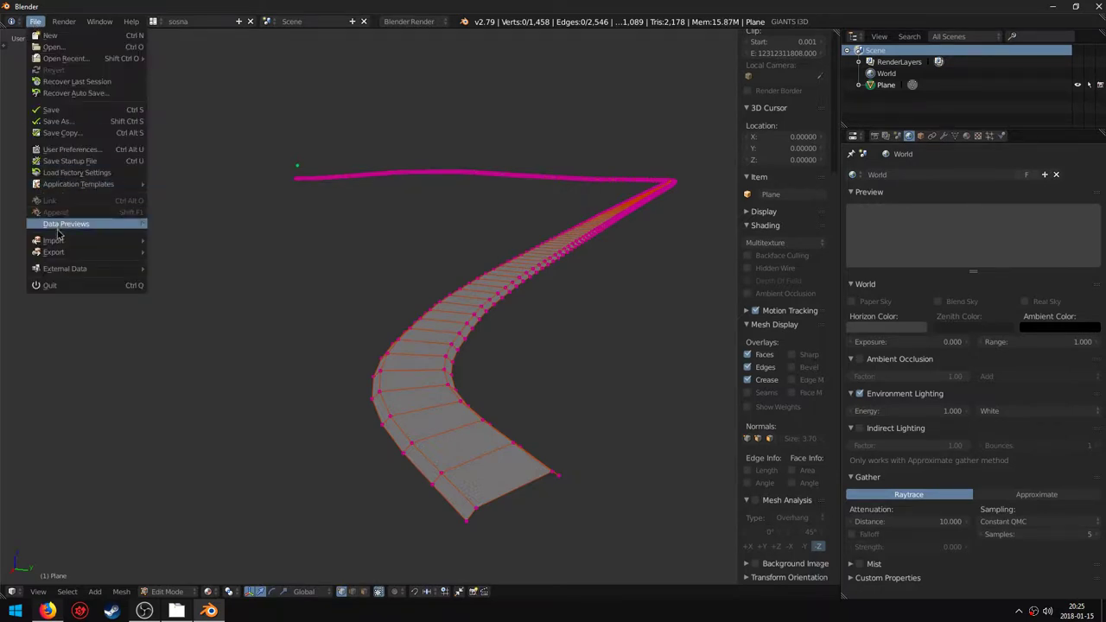
{"action": "mouse_move", "coordinate": [57, 253]}
{"action": "left_click", "coordinate": [211, 354]}
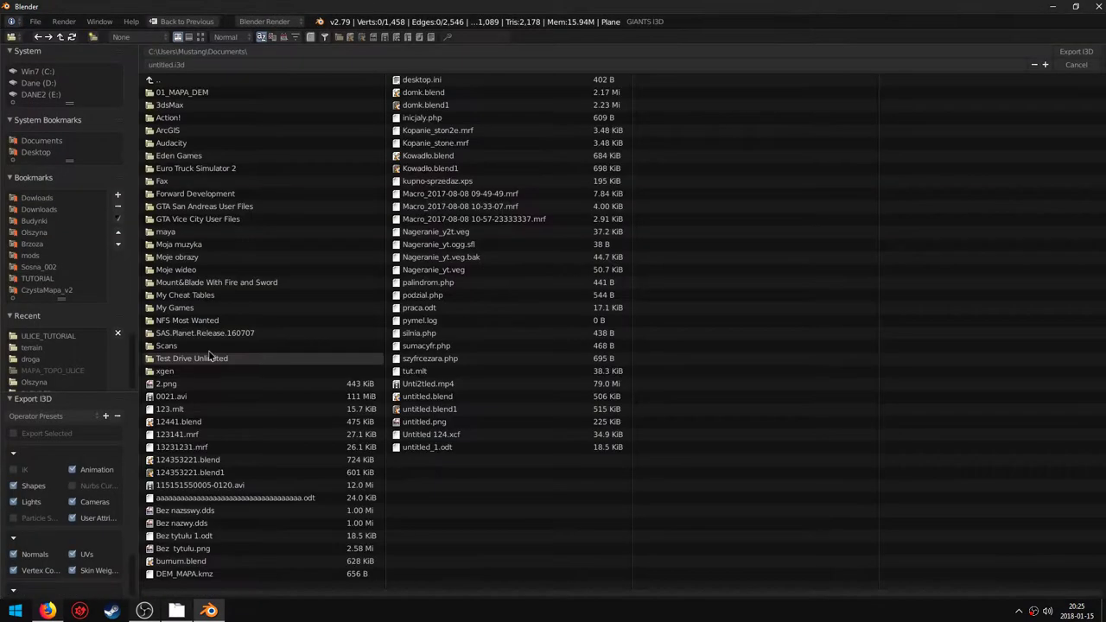
{"action": "left_click", "coordinate": [170, 155]}
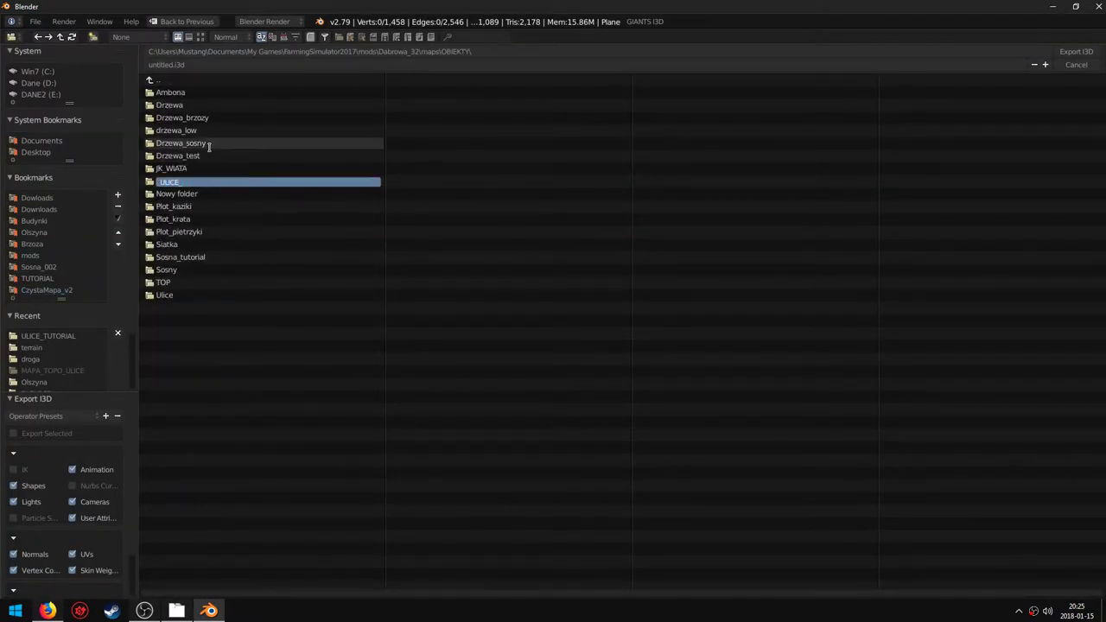
{"action": "double_click", "coordinate": [186, 181]}
{"action": "left_click", "coordinate": [234, 68]}
{"action": "type", "text": "ulice_tut"}
{"action": "key", "text": "Return"}
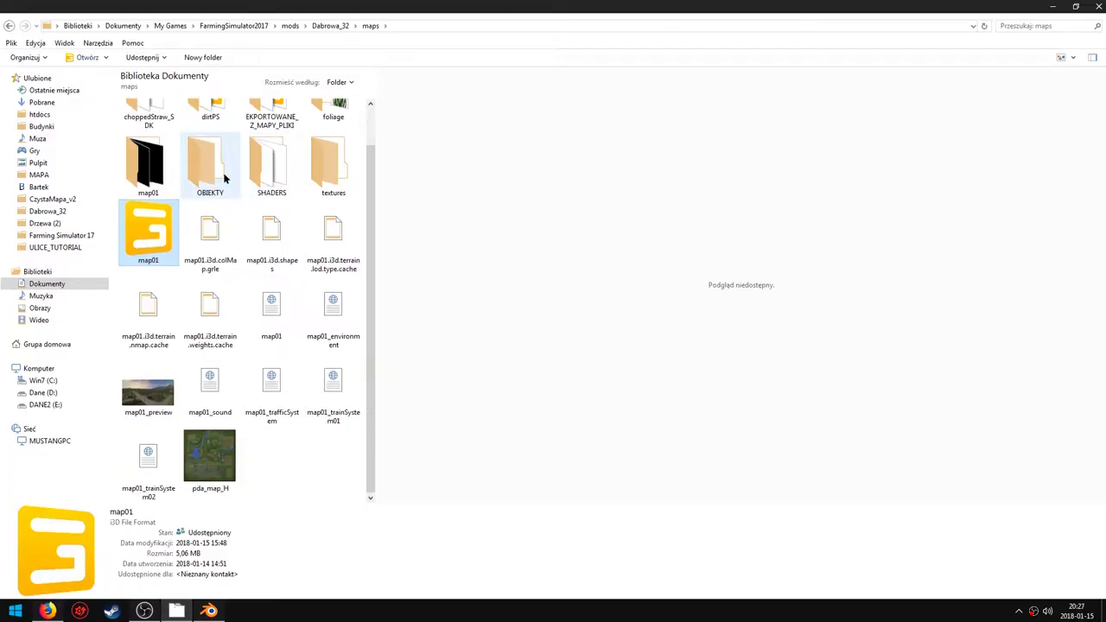
- Open ulice_tut from OBIEKTY\ULICE_TUTORIAL in Notepad++
{"action": "double_click", "coordinate": [225, 178]}
{"action": "double_click", "coordinate": [233, 218]}
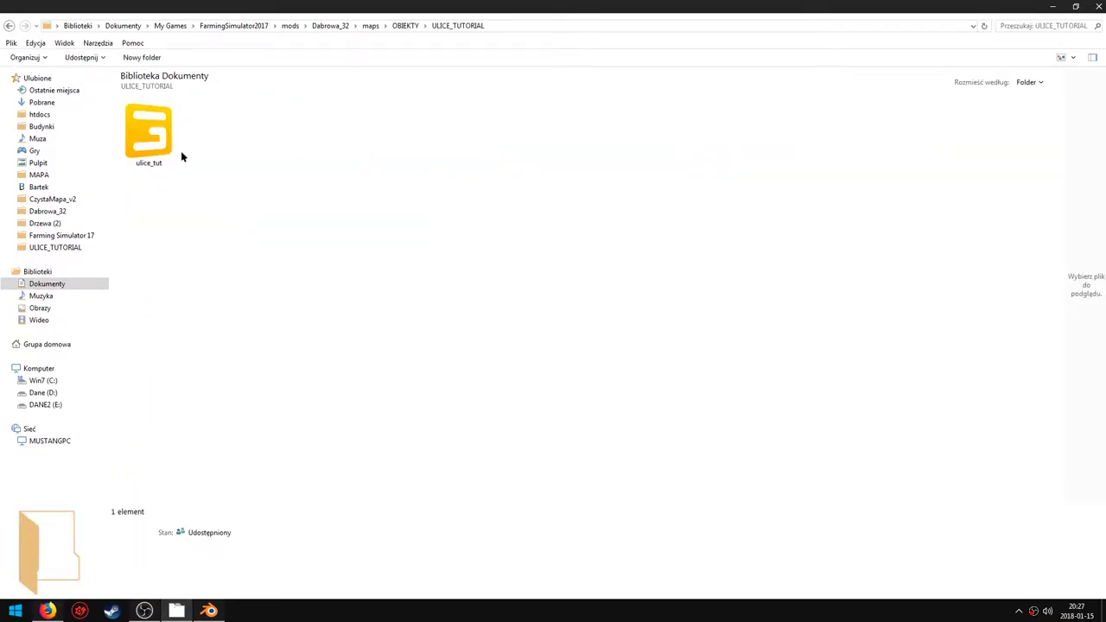
{"action": "left_click", "coordinate": [152, 144]}
{"action": "right_click", "coordinate": [151, 142]}
{"action": "left_click", "coordinate": [214, 191]}
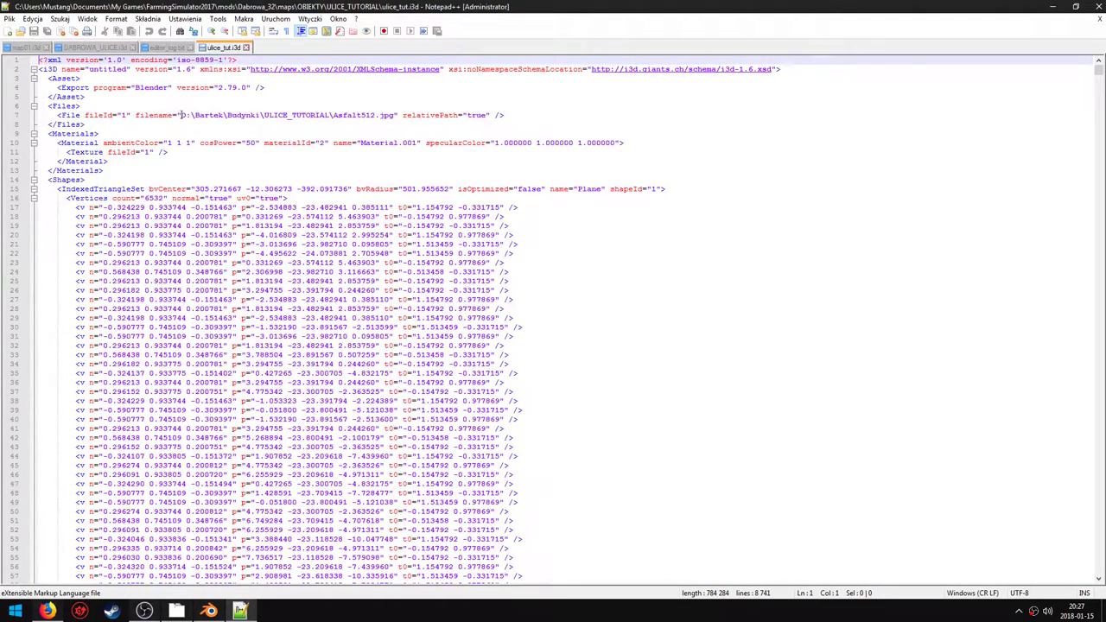
- Replace the texture path with just Asfalt512.jpg, then close the file
{"action": "left_click_drag", "start_coordinate": [181, 115], "coordinate": [265, 115]}
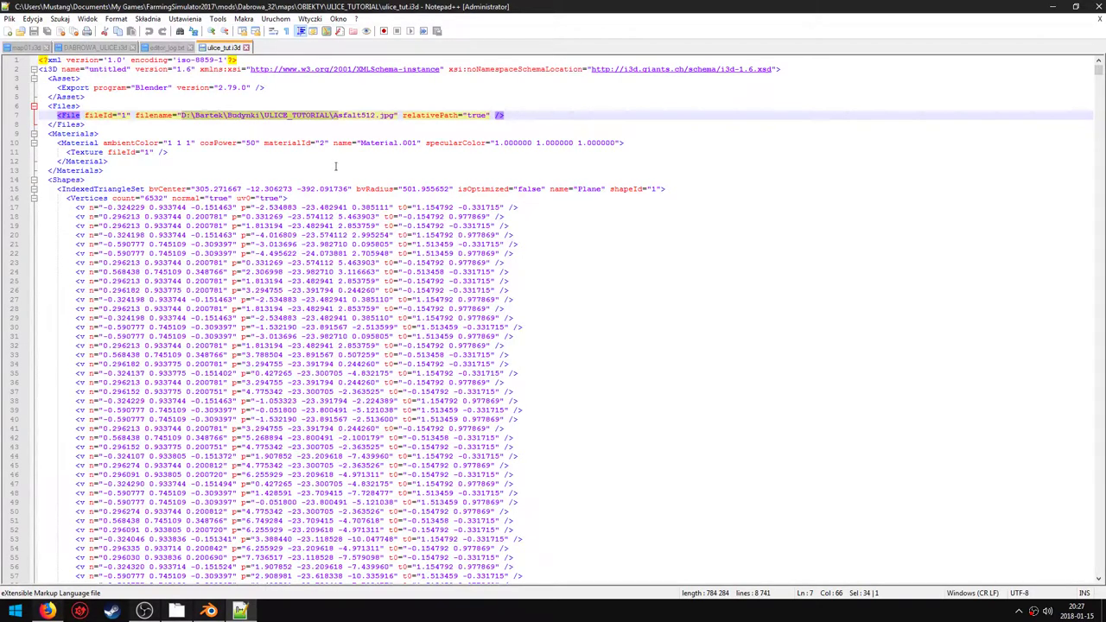
{"action": "type", "text": "A"}
{"action": "left_click", "coordinate": [251, 115]}
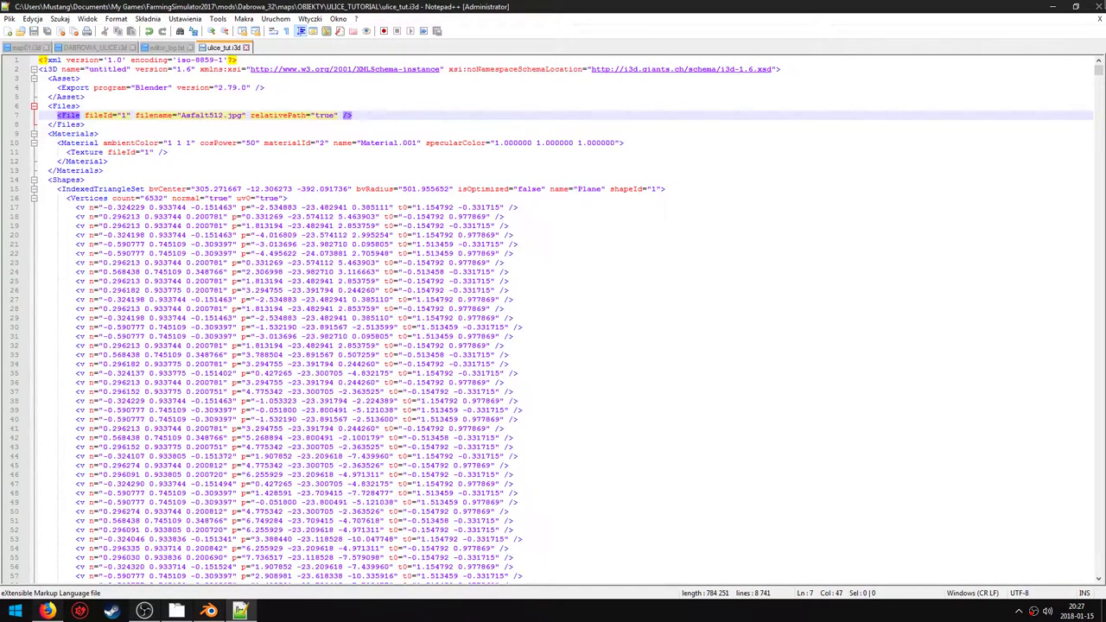
{"action": "left_click", "coordinate": [1099, 6]}
- Select the Asfalt512 texture in the original ULICE_TUTORIAL source folder
{"action": "left_click", "coordinate": [209, 611]}
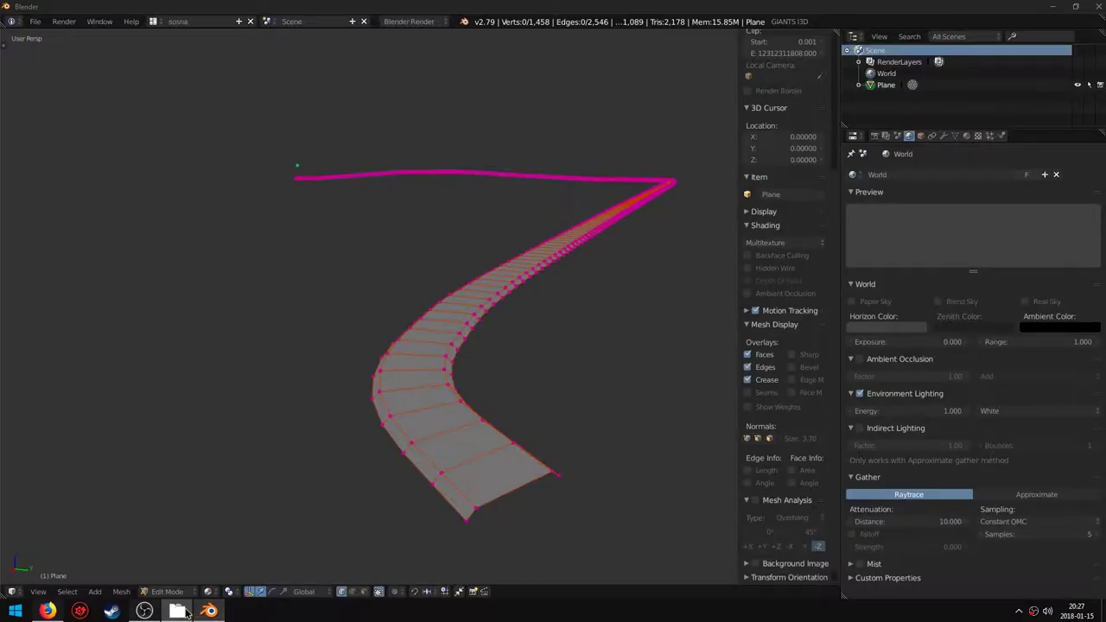
{"action": "left_click", "coordinate": [177, 611]}
{"action": "left_click", "coordinate": [405, 26]}
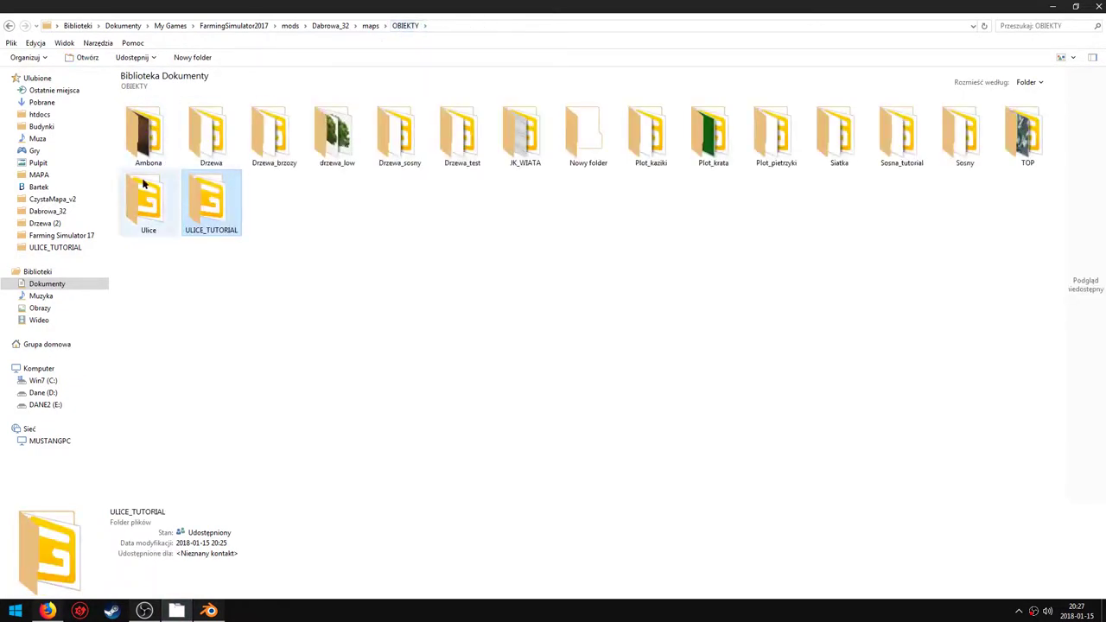
{"action": "left_click", "coordinate": [43, 248]}
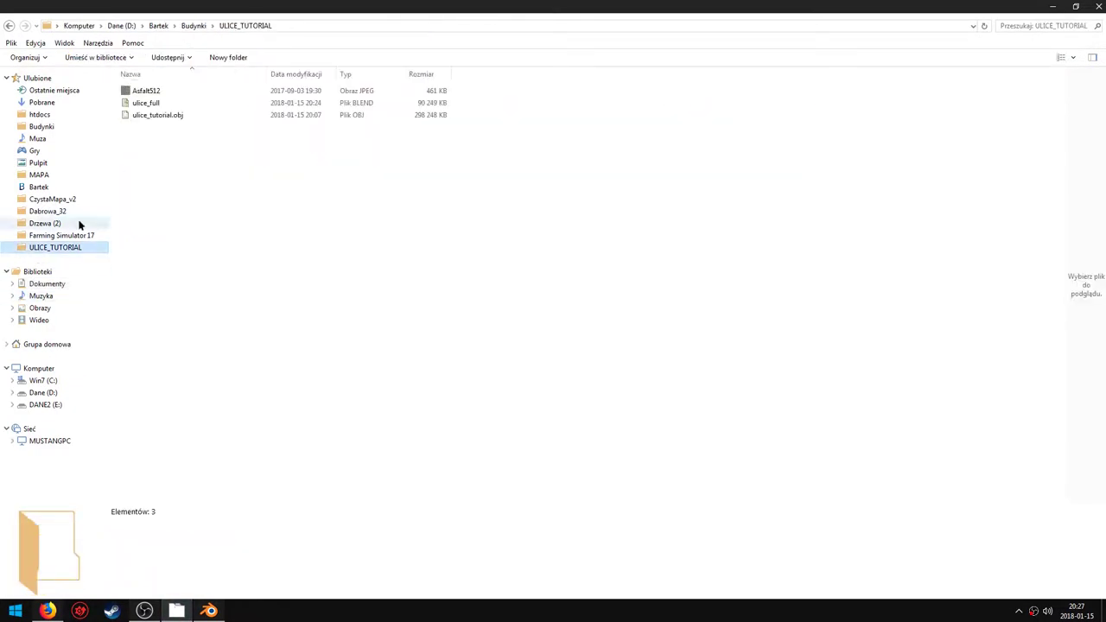
{"action": "left_click", "coordinate": [147, 91]}
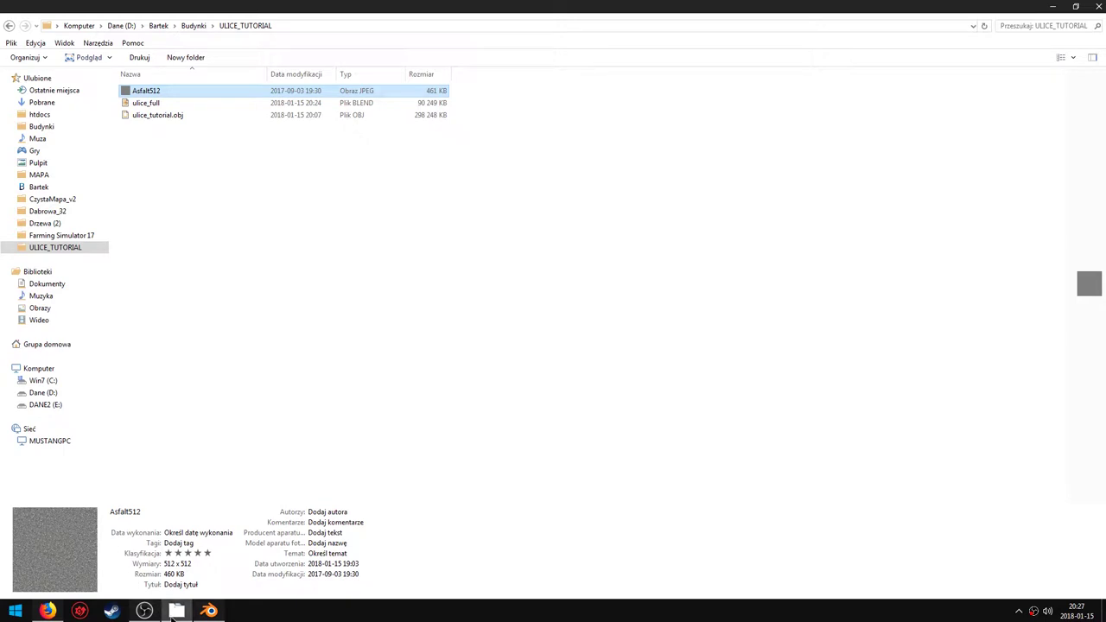
- Place Asfalt512 in the mod's ULICE_TUTORIAL folder, then open map01.i3d from maps
{"action": "left_click", "coordinate": [204, 346]}
{"action": "left_click", "coordinate": [10, 26]}
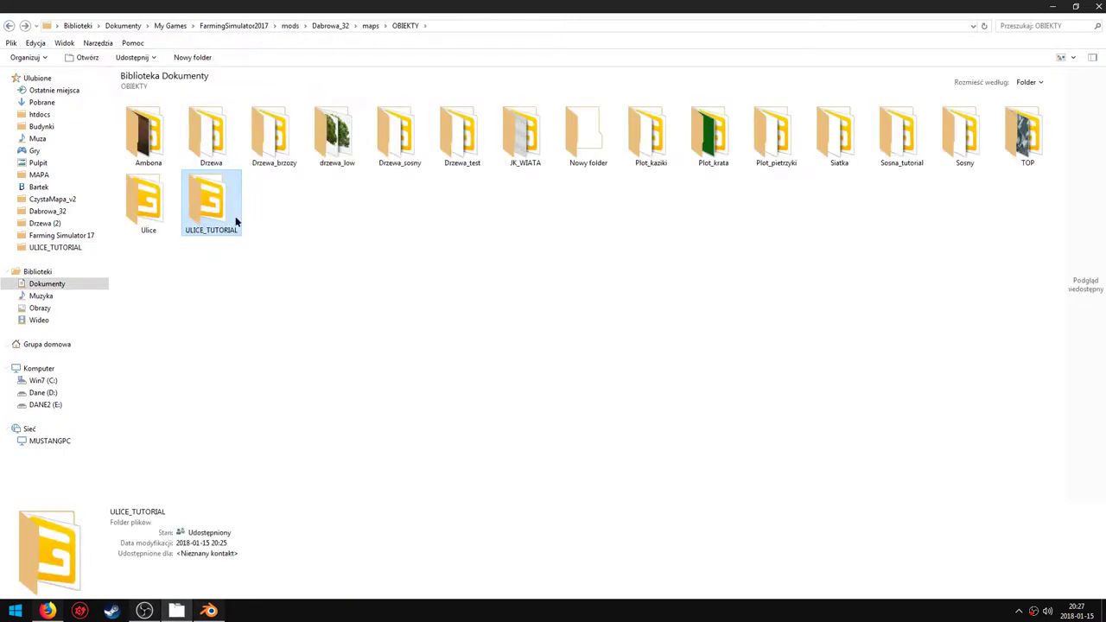
{"action": "double_click", "coordinate": [207, 216]}
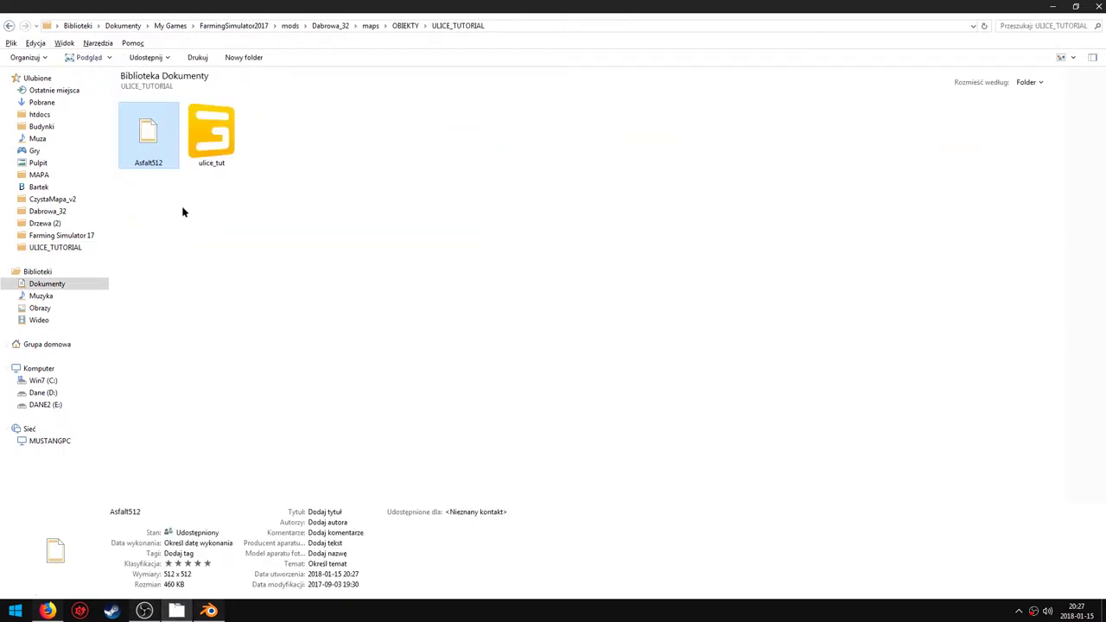
{"action": "left_click", "coordinate": [182, 213]}
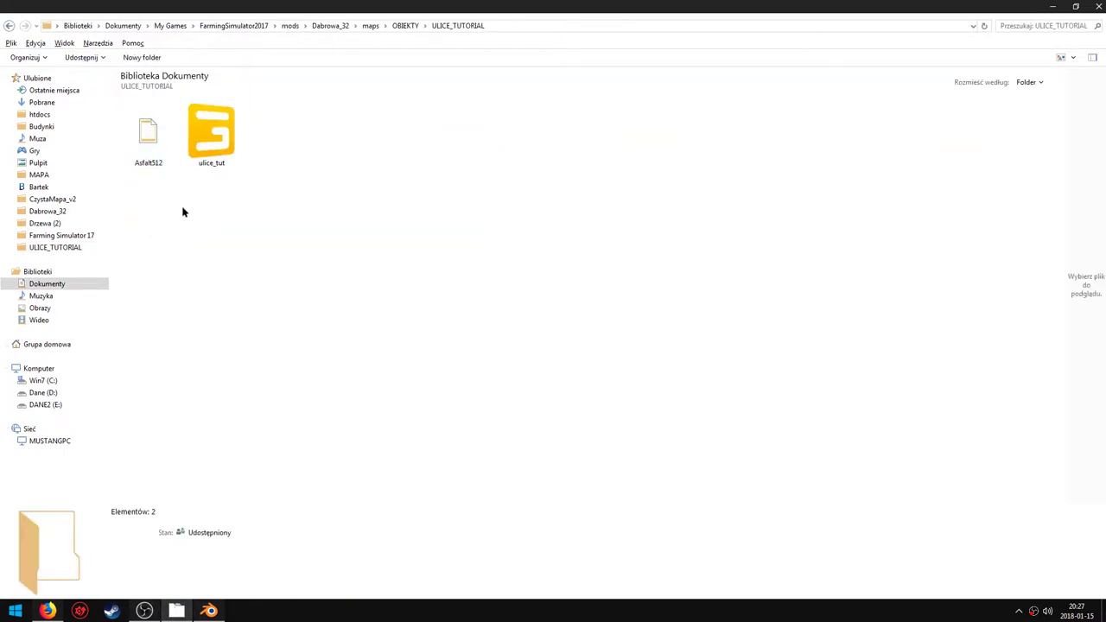
{"action": "left_click", "coordinate": [370, 25]}
{"action": "double_click", "coordinate": [649, 135]}
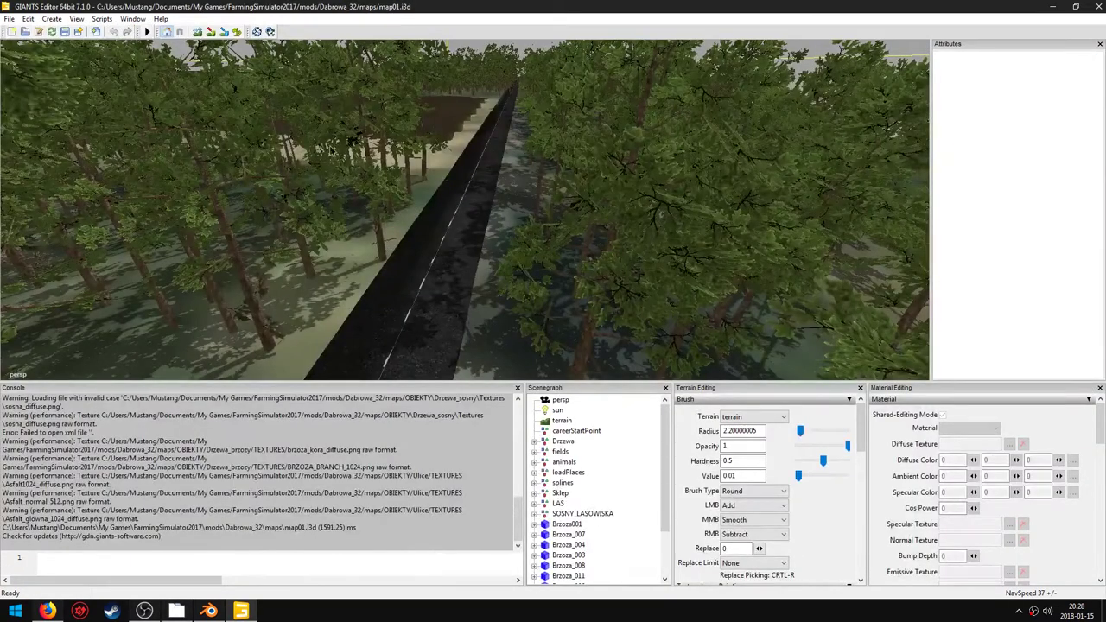
- Import the ulice_tut.i3d road model into map01
{"action": "right_click_drag", "start_coordinate": [506, 254], "coordinate": [519, 221]}
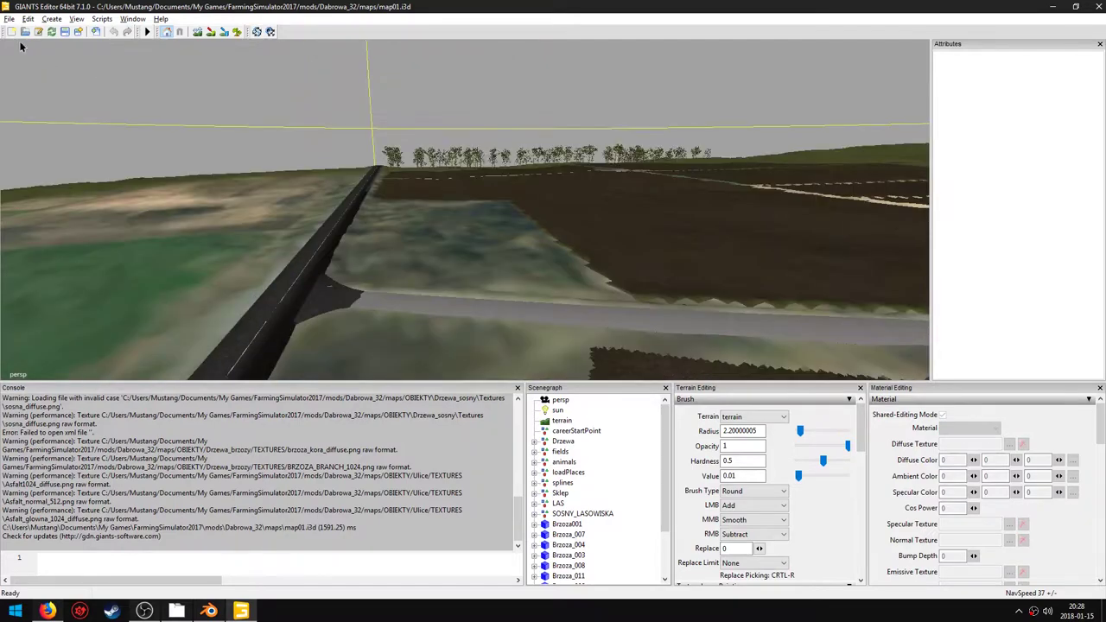
{"action": "left_click", "coordinate": [8, 19]}
{"action": "left_click", "coordinate": [34, 142]}
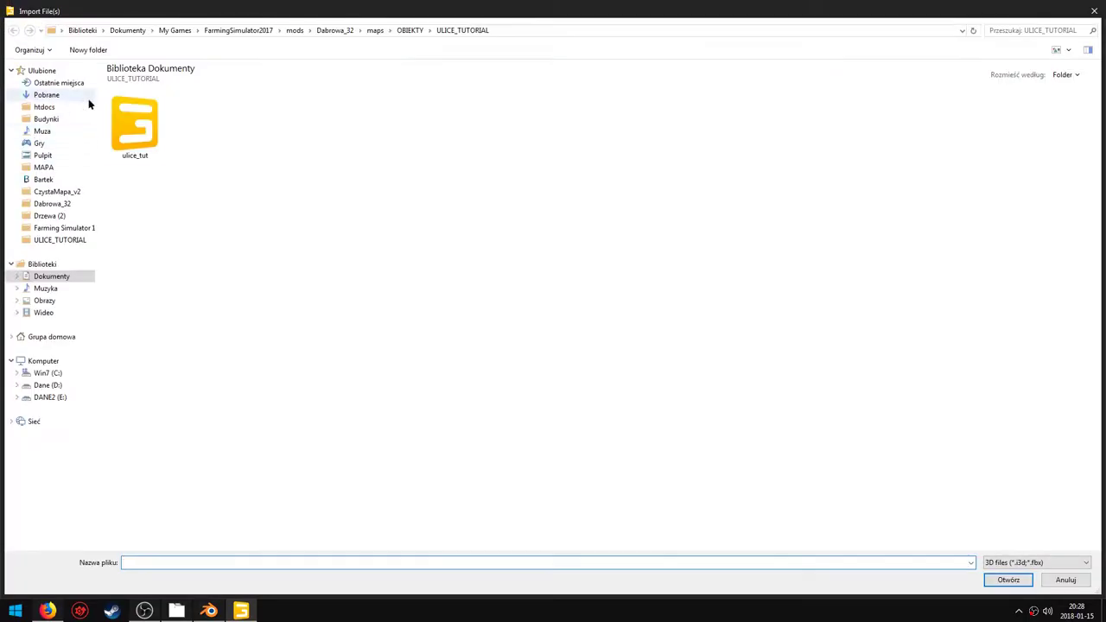
{"action": "double_click", "coordinate": [123, 116]}
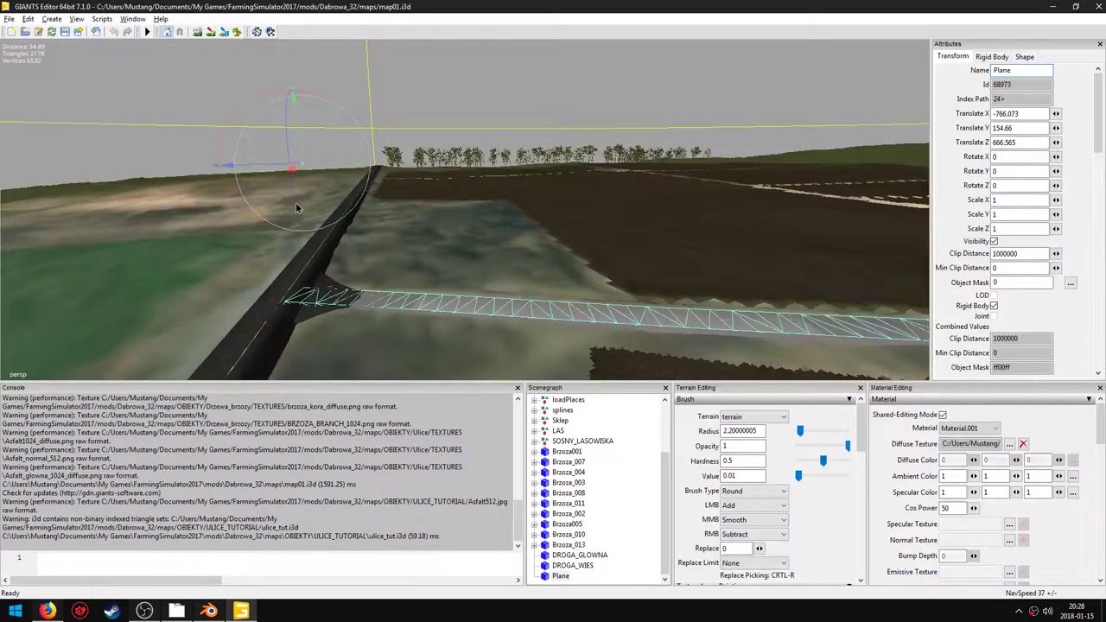
- Raise the imported road to height 161.099, deselect it, and return to Blender
{"action": "right_click_drag", "start_coordinate": [296, 207], "coordinate": [333, 210]}
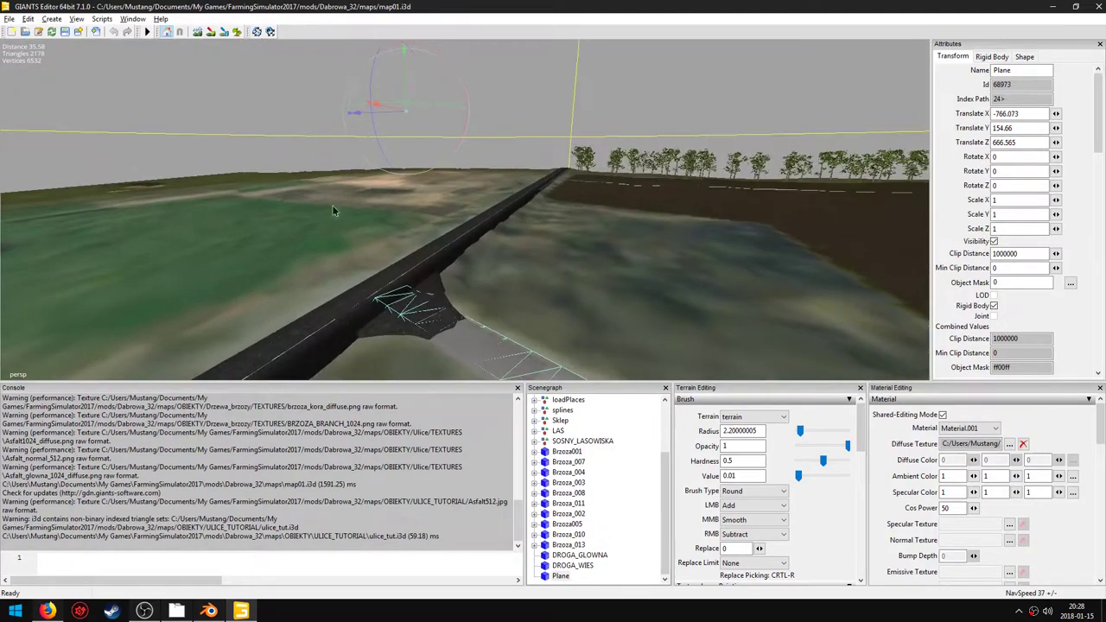
{"action": "left_click_drag", "start_coordinate": [402, 82], "coordinate": [399, 60]}
{"action": "left_click", "coordinate": [406, 100]}
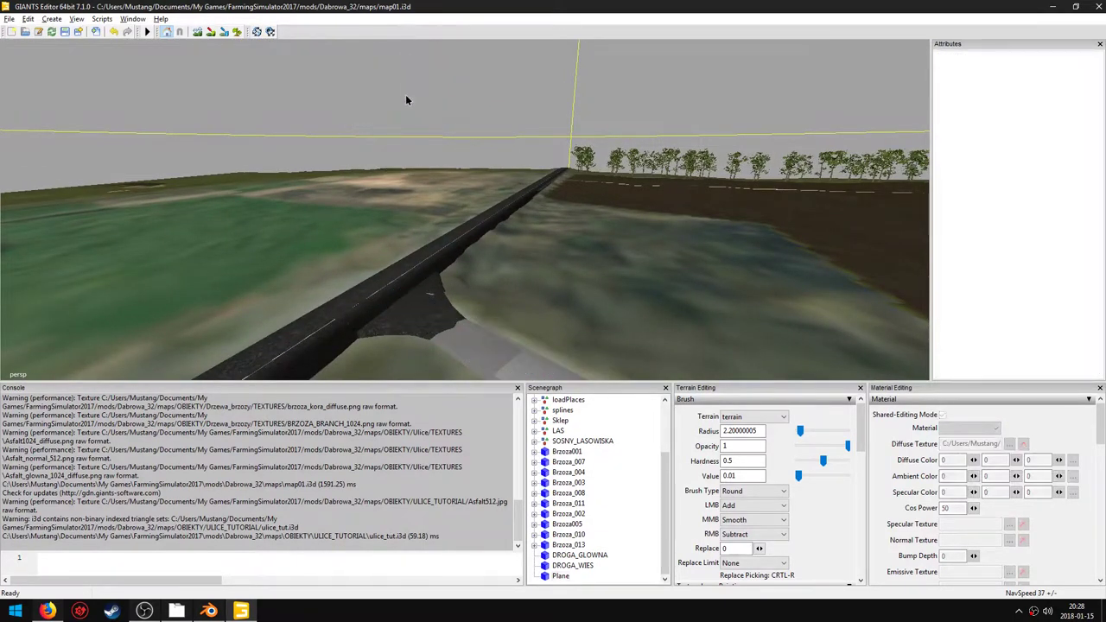
{"action": "left_click", "coordinate": [530, 350]}
{"action": "left_click_drag", "start_coordinate": [406, 86], "coordinate": [404, 54]}
{"action": "right_click_drag", "start_coordinate": [519, 216], "coordinate": [584, 248]}
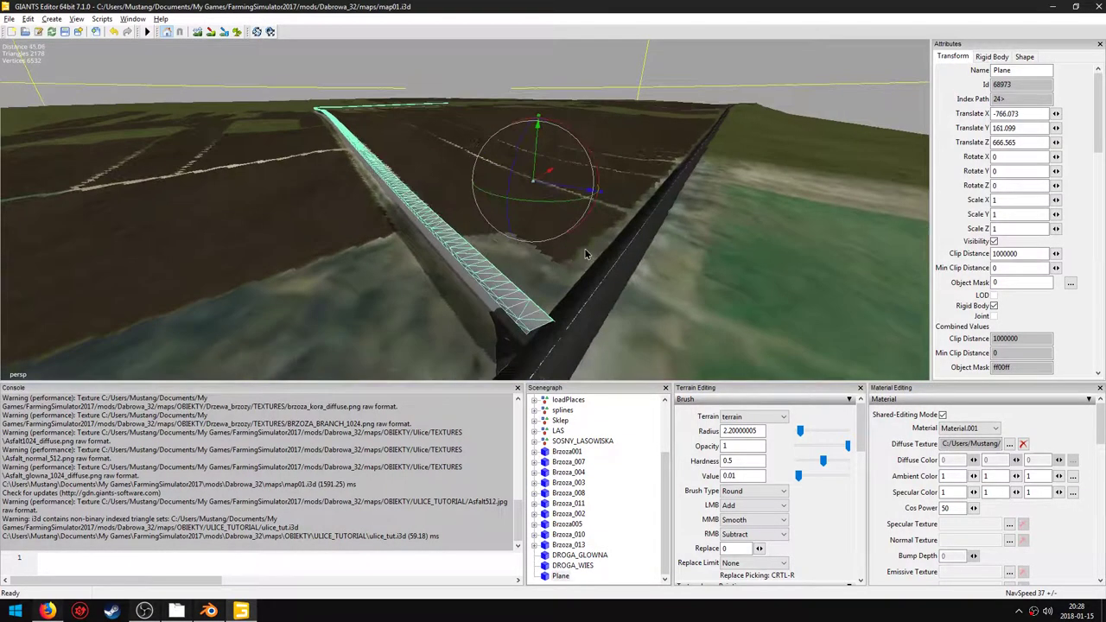
{"action": "key", "text": "Delete"}
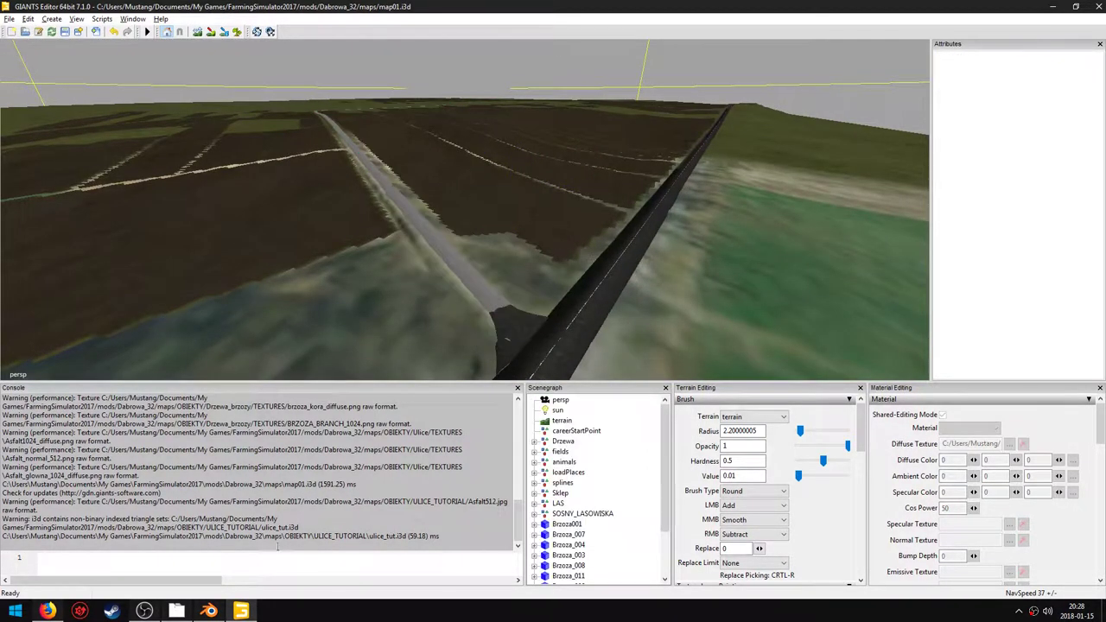
{"action": "left_click", "coordinate": [221, 610]}
- Select the three faces at the road's curved end and separate them into Plane.001
{"action": "scroll", "coordinate": [426, 375], "scroll_direction": "up", "scroll_amount": 5}
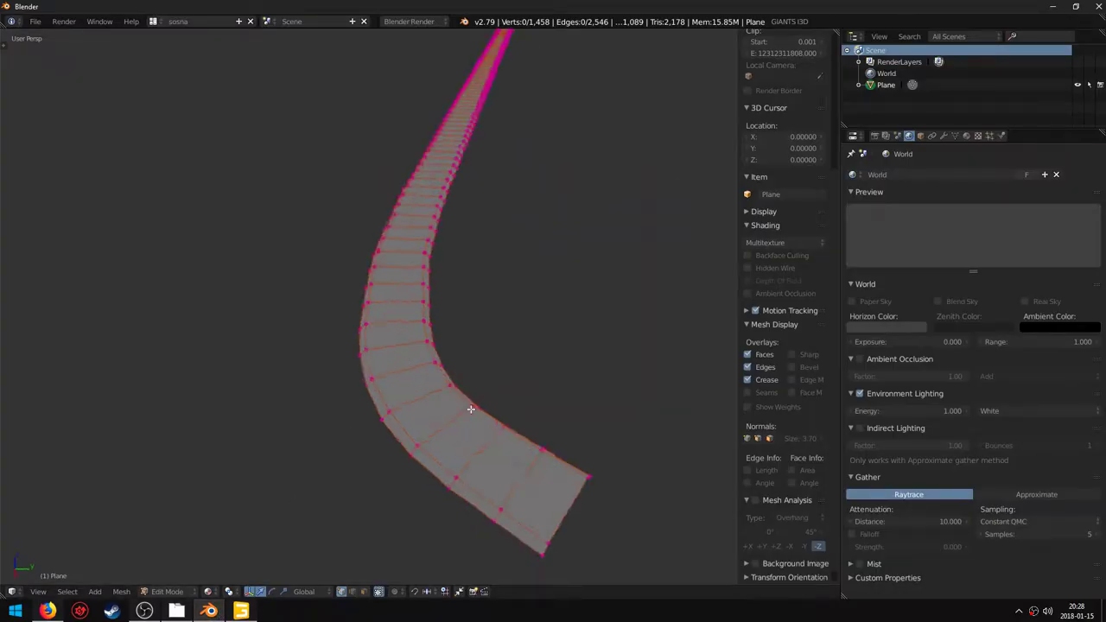
{"action": "scroll", "coordinate": [499, 423], "scroll_direction": "down", "scroll_amount": 1}
{"action": "scroll", "coordinate": [411, 462], "scroll_direction": "down", "scroll_amount": 1}
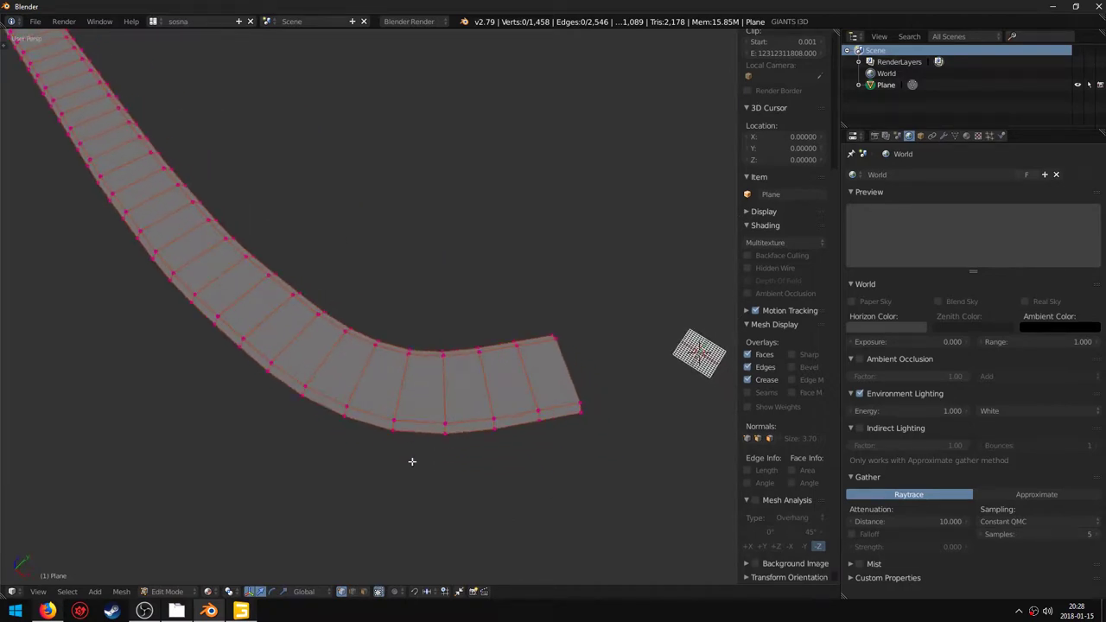
{"action": "right_click", "coordinate": [423, 417], "text": "shift"}
{"action": "right_click", "coordinate": [477, 420], "text": "shift"}
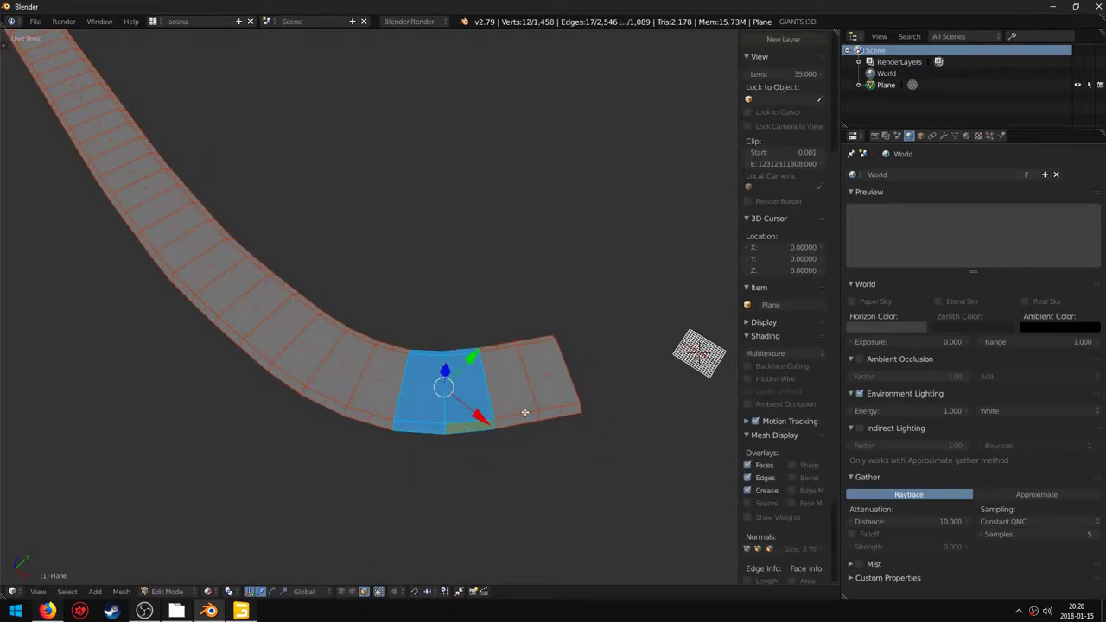
{"action": "right_click", "coordinate": [548, 410], "text": "shift"}
{"action": "key", "text": "p"}
{"action": "left_click", "coordinate": [499, 422]}
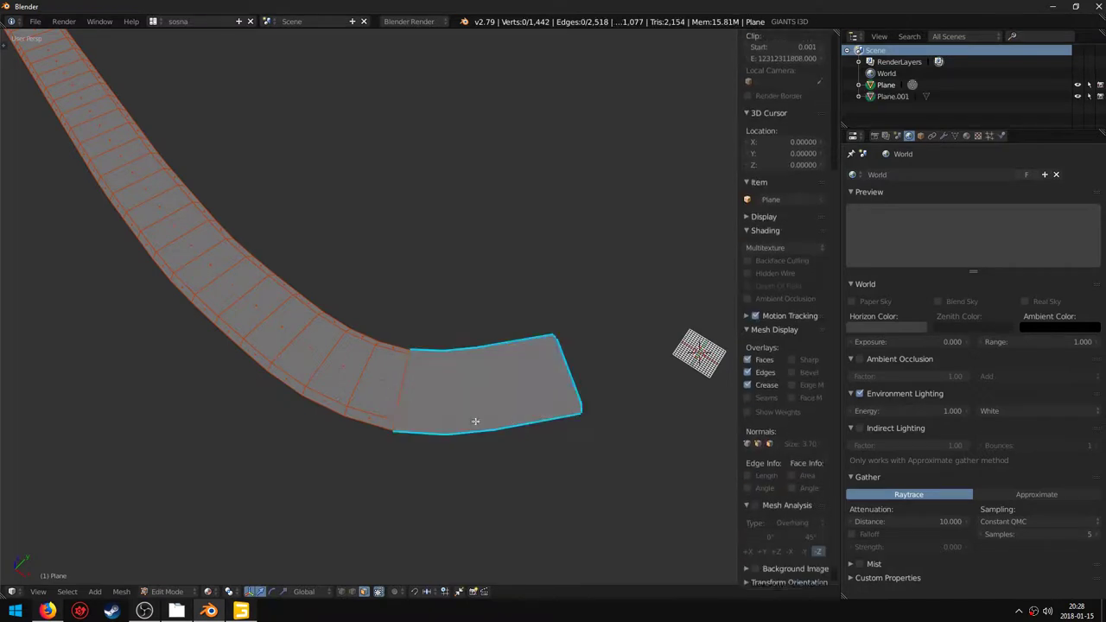
- Select the adjoining faces, grow the selection by a row, and separate them into Plane.002
{"action": "right_click", "coordinate": [369, 417]}
{"action": "key", "text": "ctrl+KP_Add"}
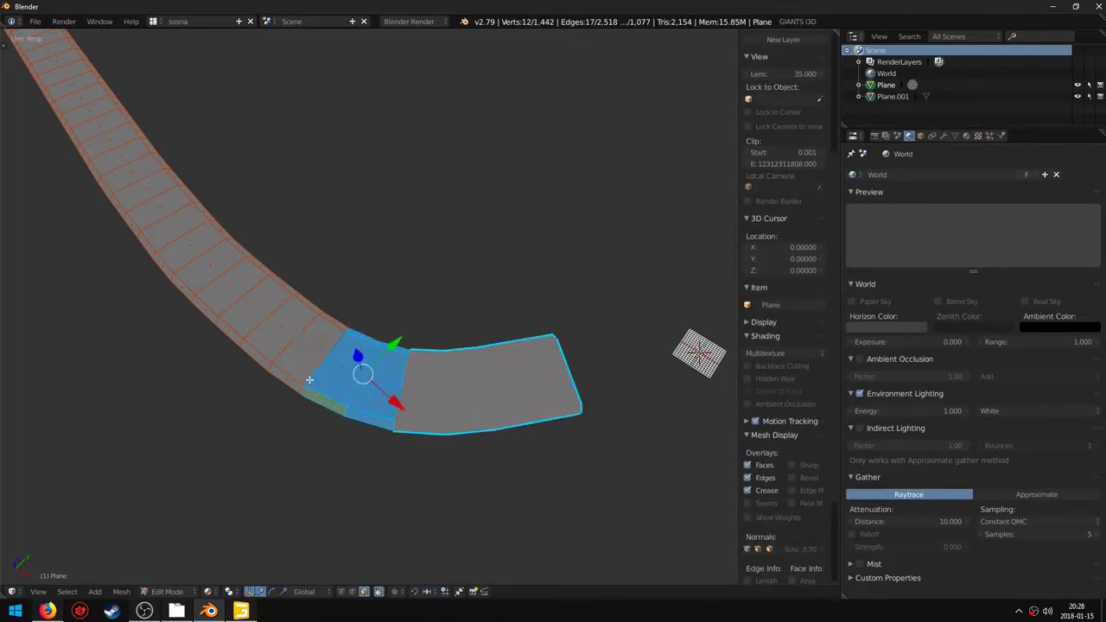
{"action": "key", "text": "a"}
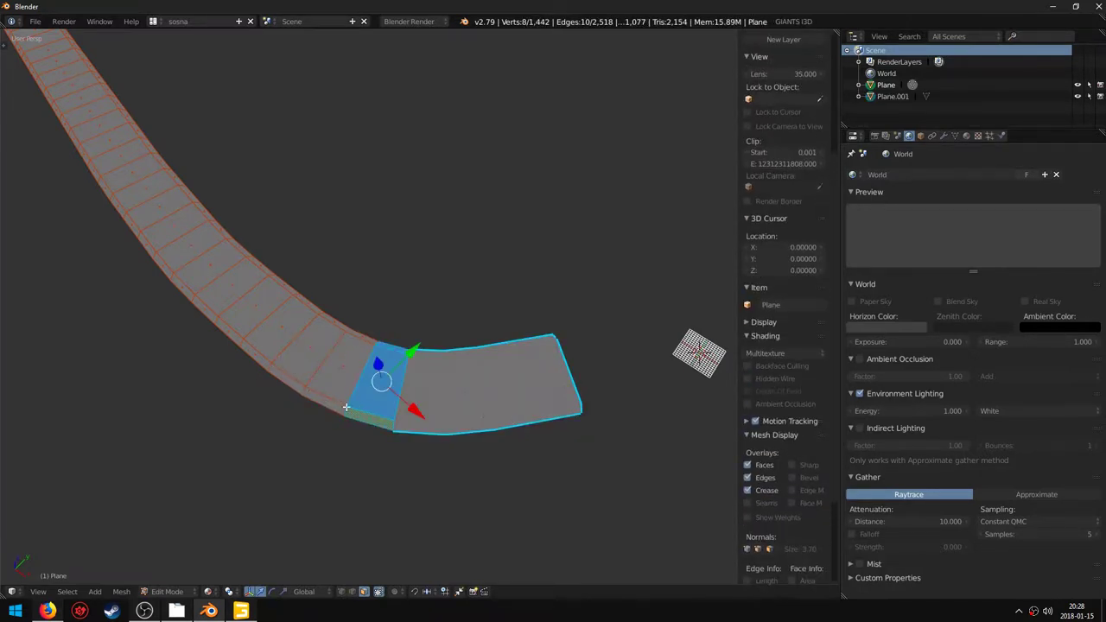
{"action": "key", "text": "ctrl+z"}
{"action": "key", "text": "ctrl+KP_Add"}
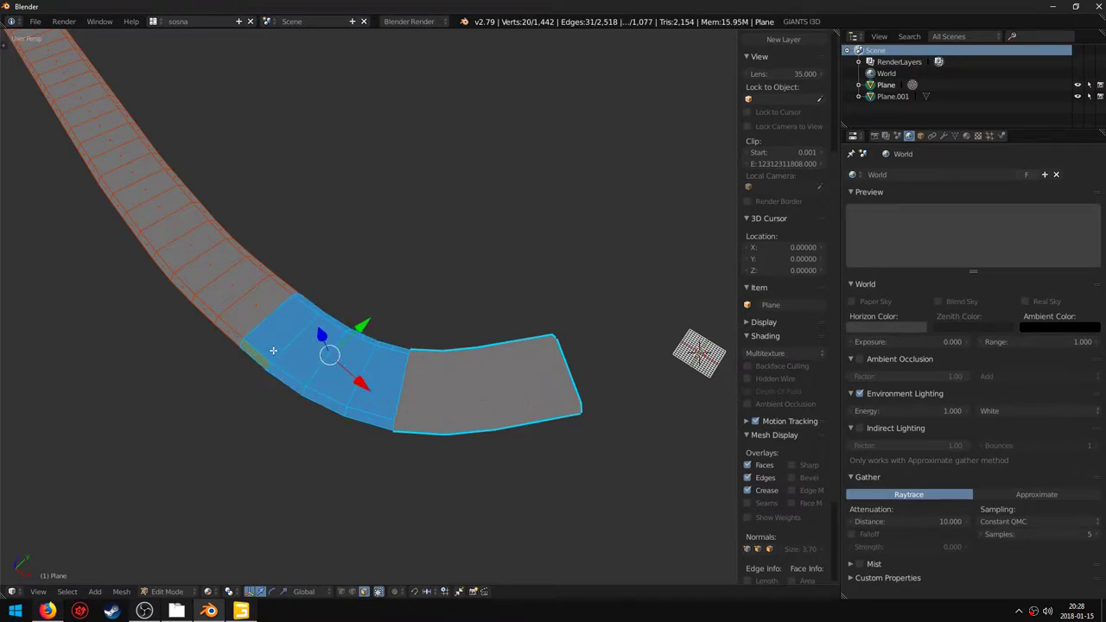
{"action": "key", "text": "p"}
{"action": "left_click", "coordinate": [268, 350]}
- Return to Object Mode and check the Plane.002, right-hand and main road pieces
{"action": "middle_click_drag", "start_coordinate": [353, 370], "coordinate": [343, 338]}
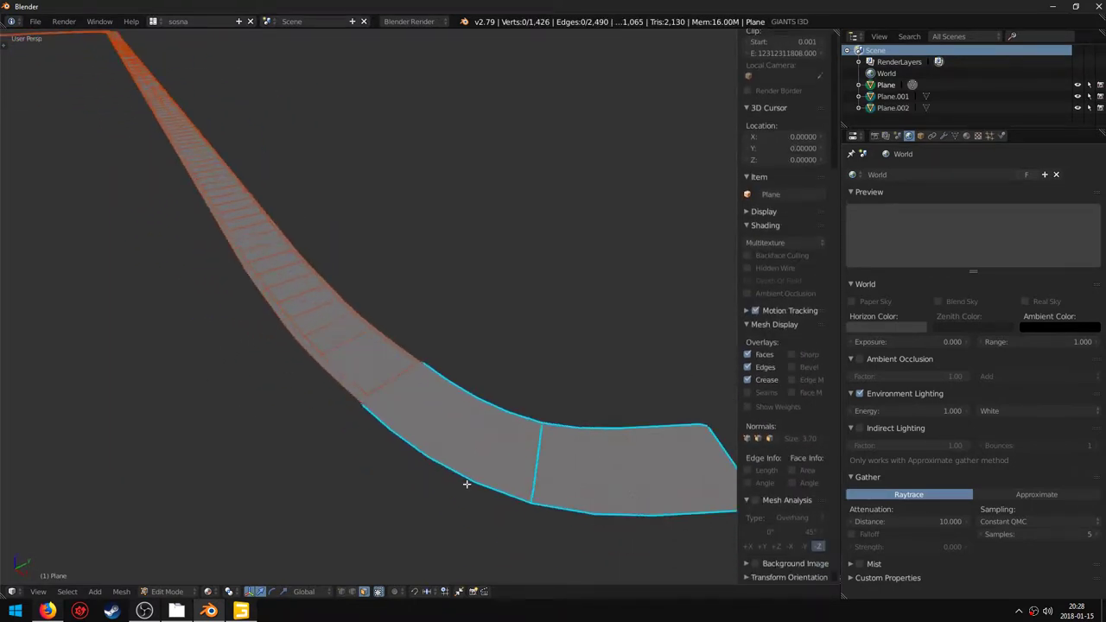
{"action": "key", "text": "Tab"}
{"action": "right_click", "coordinate": [561, 474]}
{"action": "right_click", "coordinate": [501, 477]}
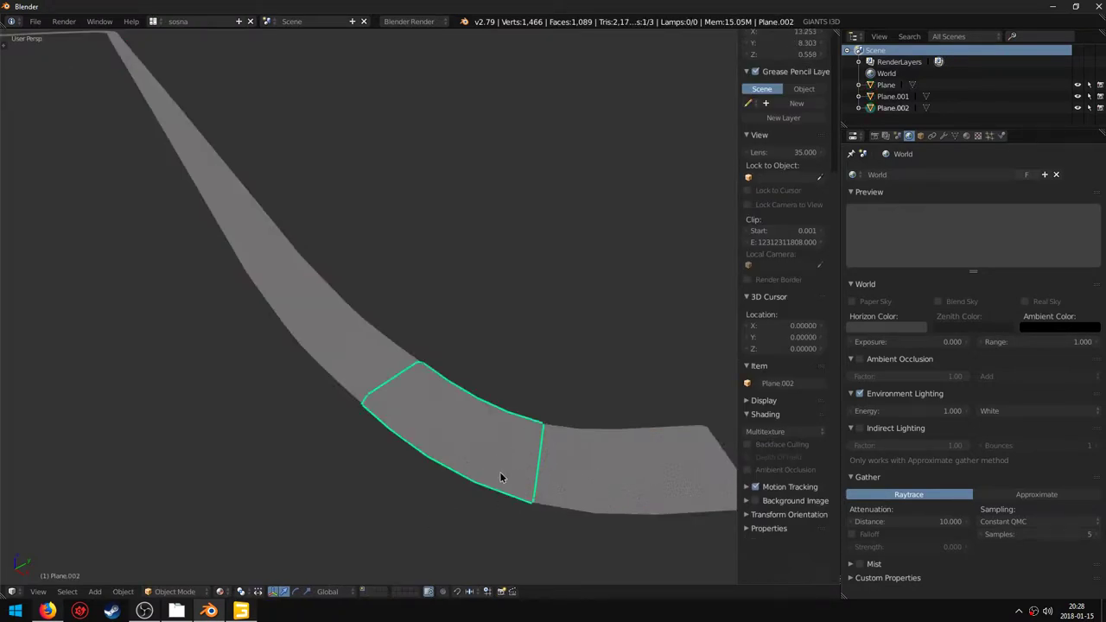
{"action": "right_click", "coordinate": [354, 357]}
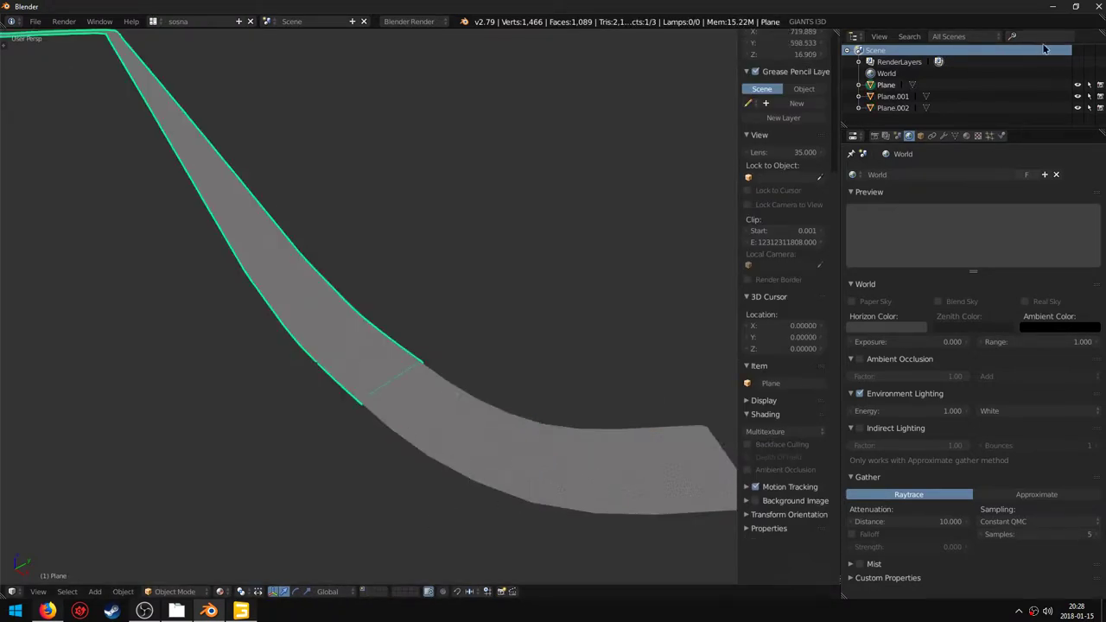
- Minimize Blender to bring GIANTS Editor with map01 back to the front
{"action": "left_click", "coordinate": [1052, 6]}
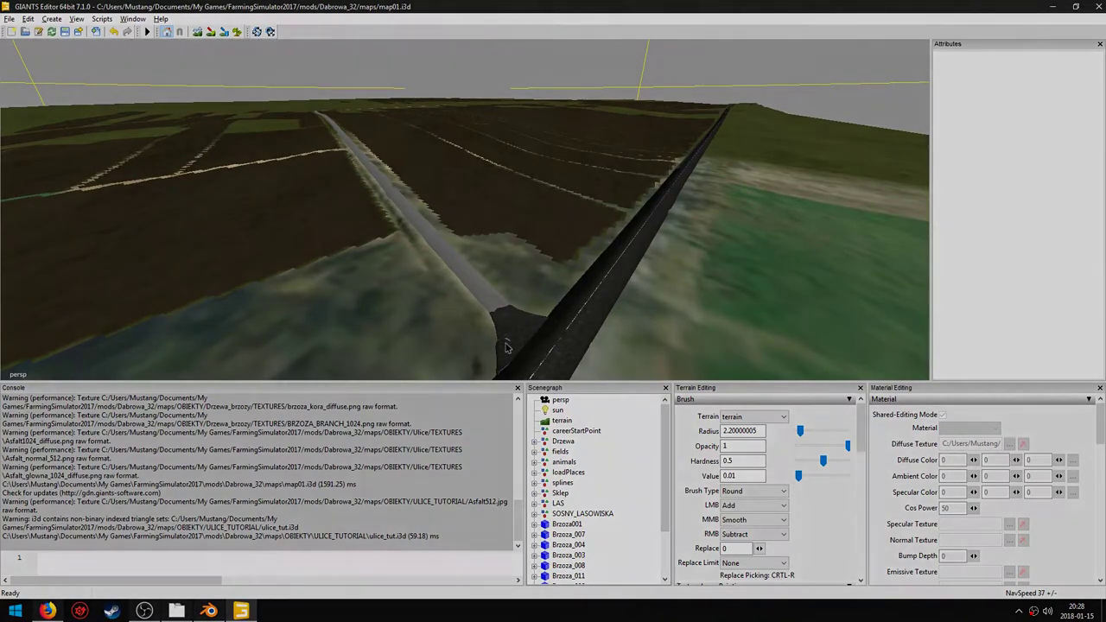